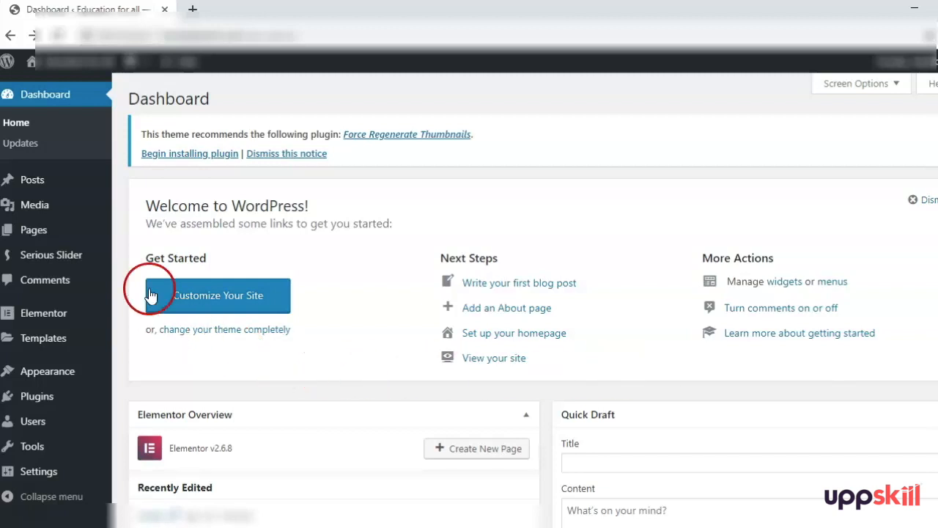
Step: Open Serious Slider's slider management page and name the new slider Home 2
mouse_move(76, 267)
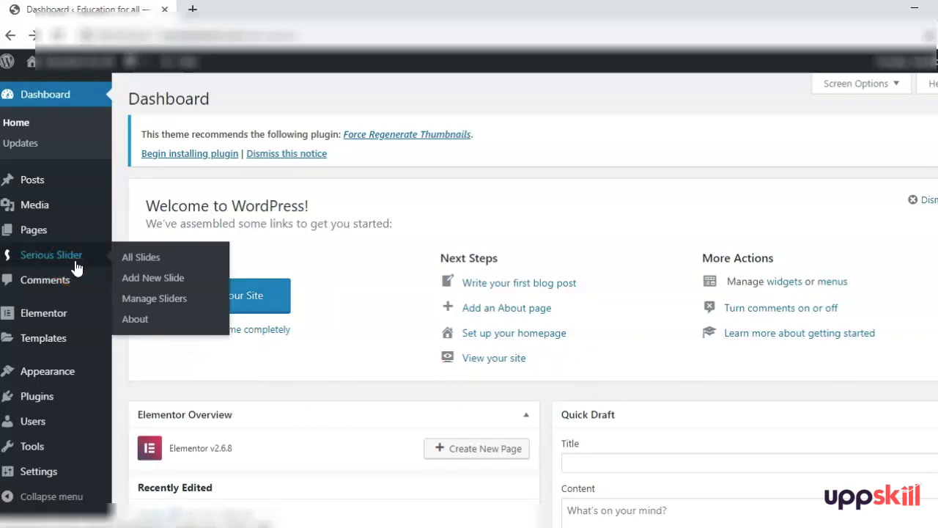
left_click(136, 299)
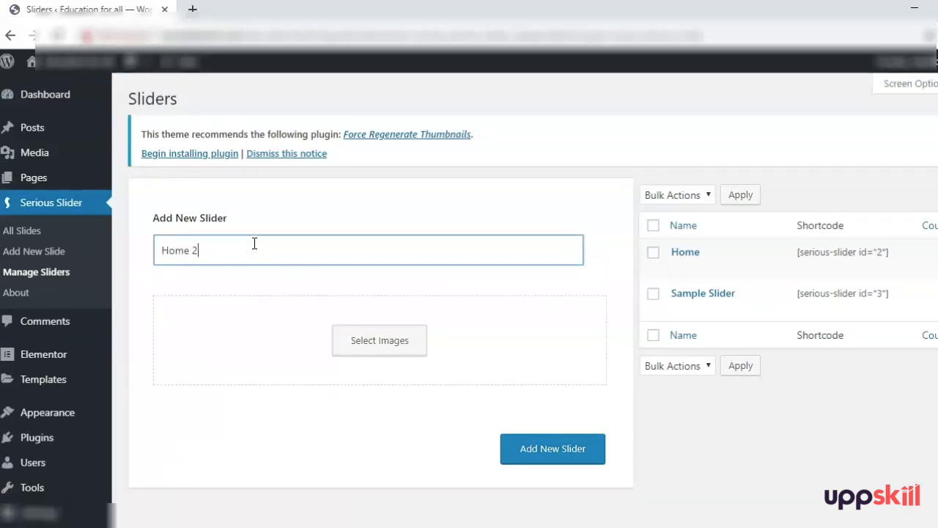
left_click(369, 349)
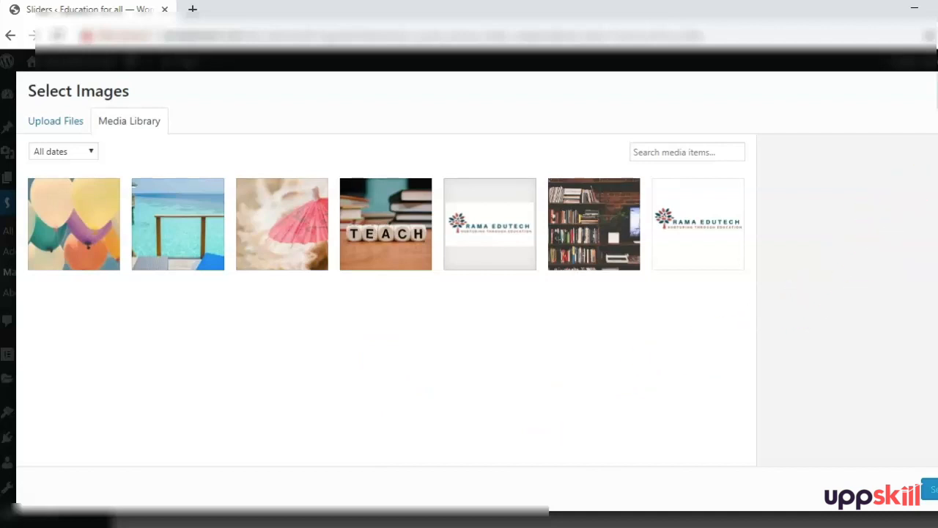
left_click(937, 90)
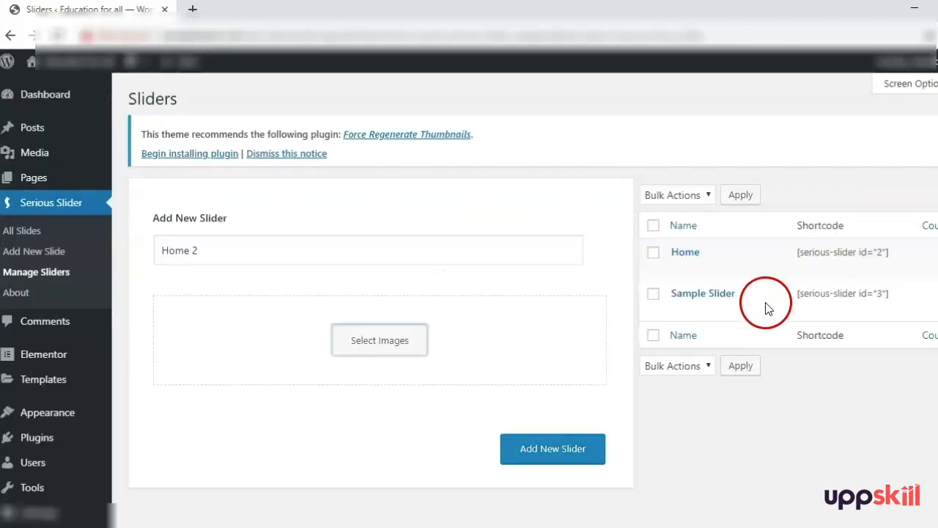
Step: In the new slider's general settings, choose Maintain Height for Responsiveness and Show titles for Hide Caption Titles
left_click(567, 455)
scroll(538, 380, "down", 2)
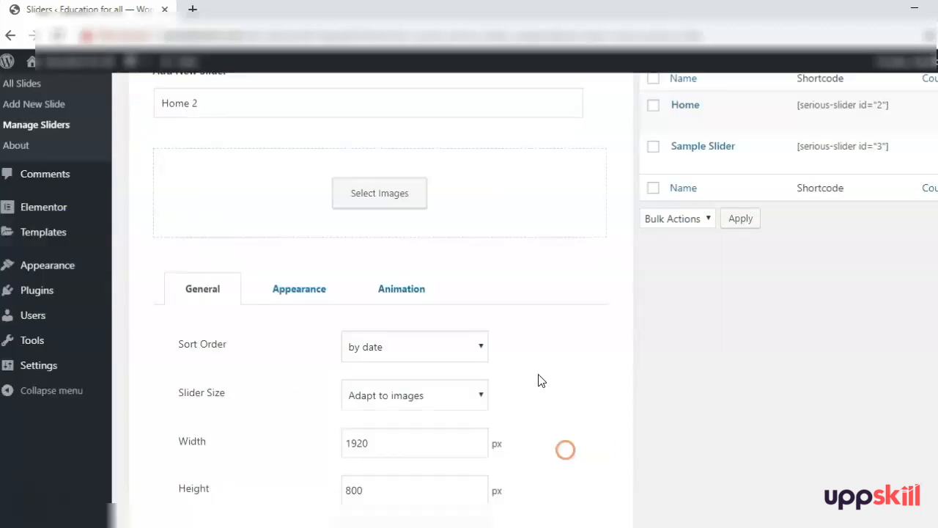
scroll(542, 377, "down", 2)
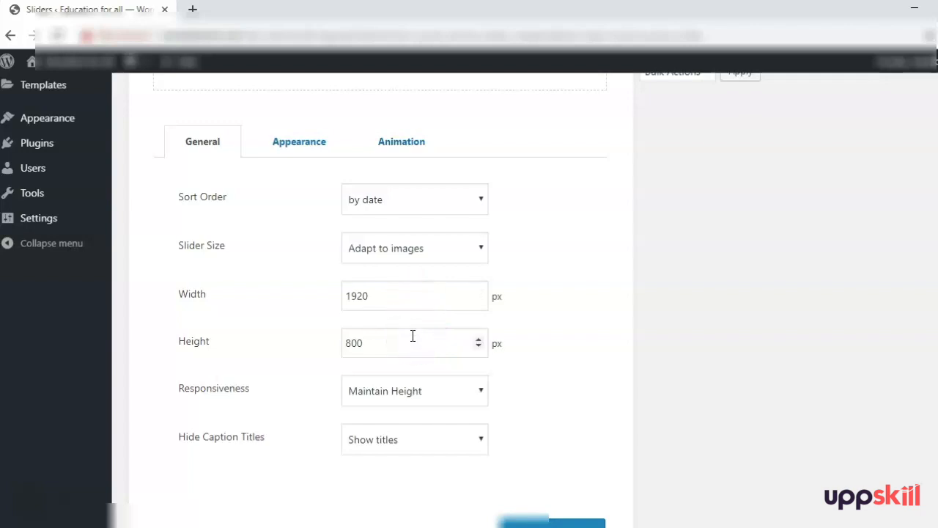
left_click(407, 400)
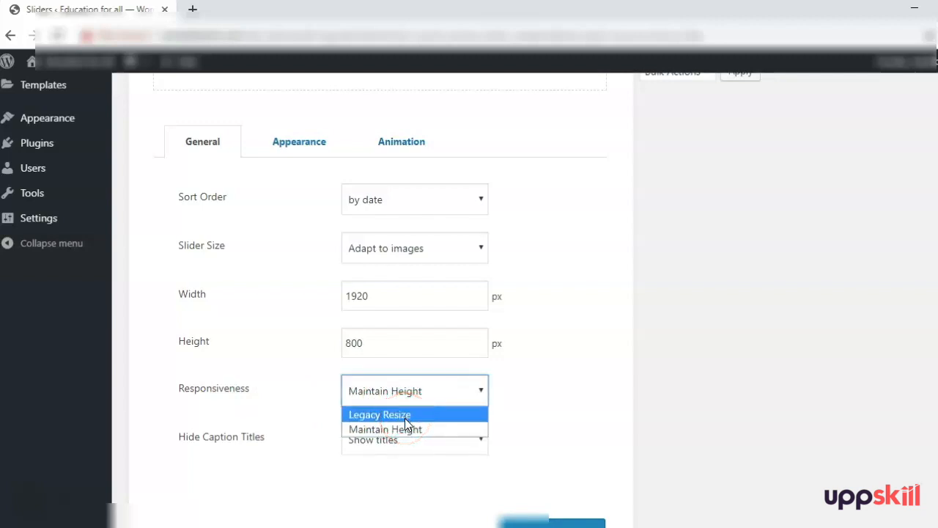
left_click(404, 431)
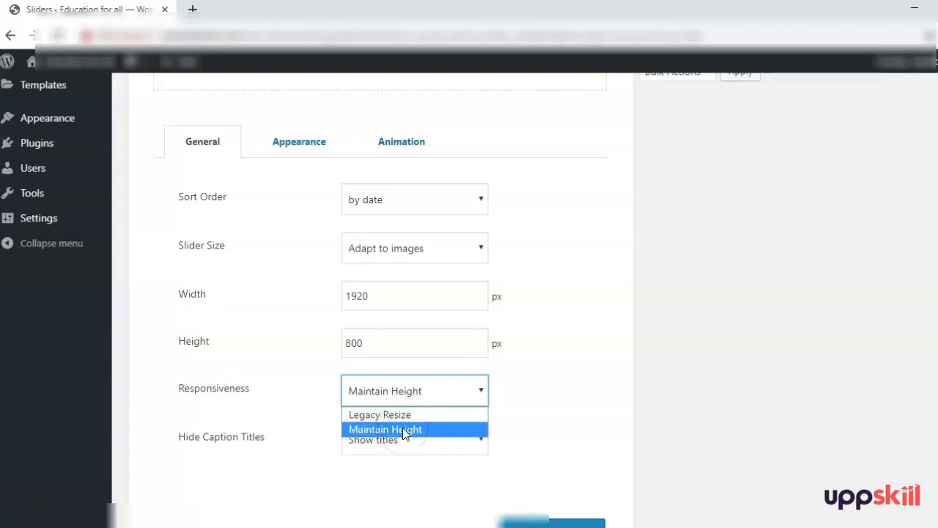
left_click(405, 430)
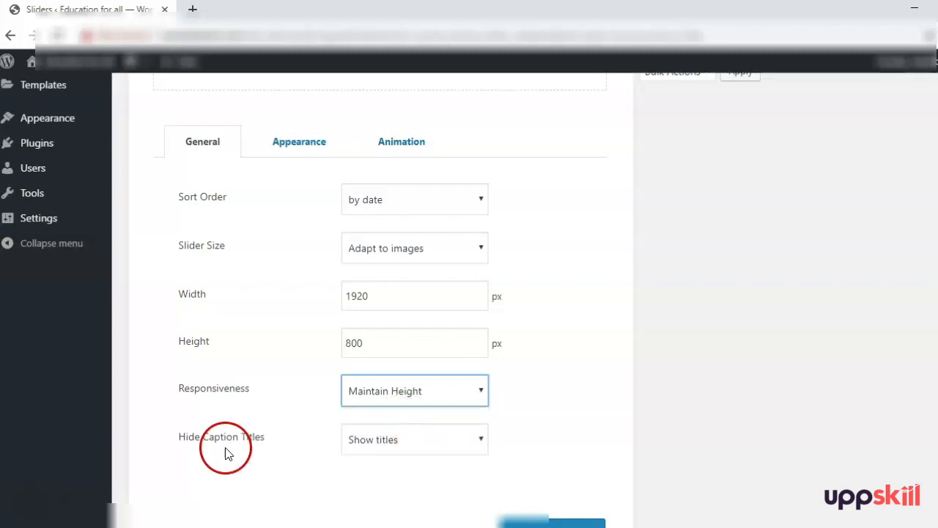
left_click(365, 443)
left_click(365, 443)
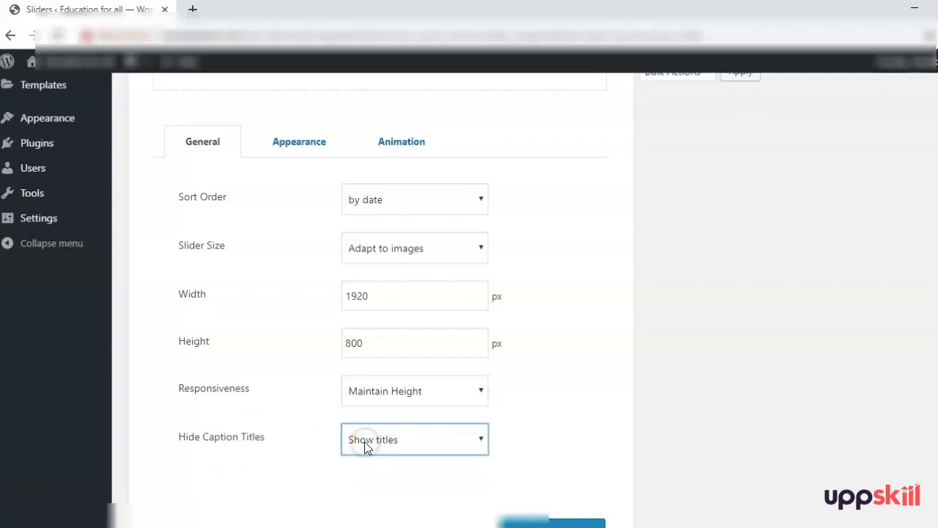
Step: Set the new slider's Sort Order to by order value
left_click(366, 202)
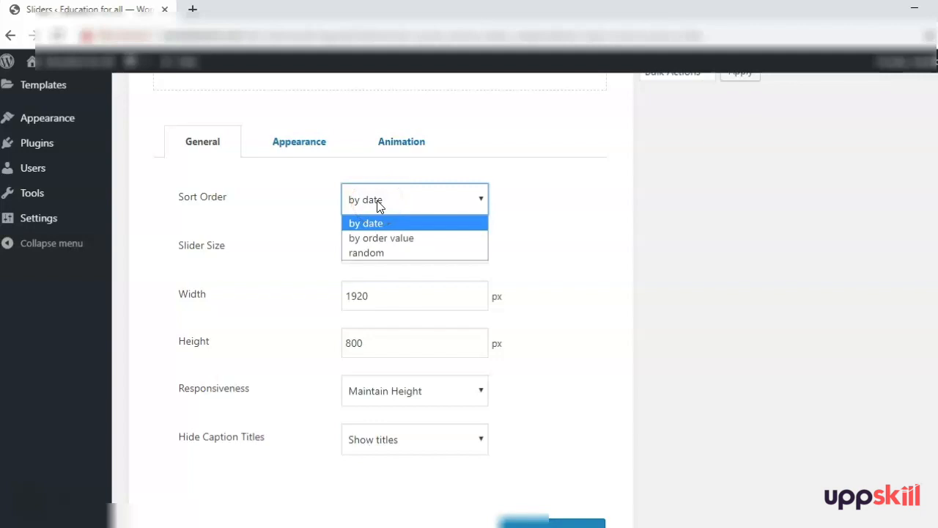
left_click(382, 252)
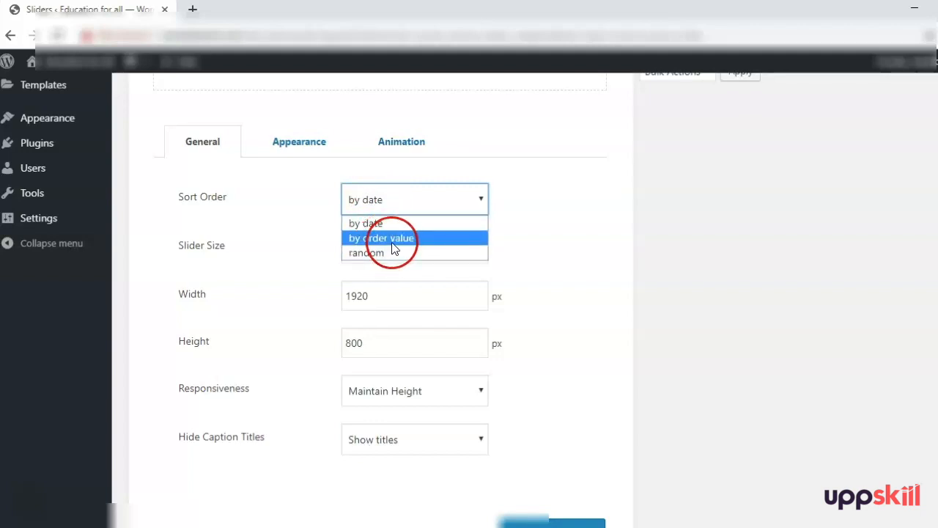
left_click(392, 244)
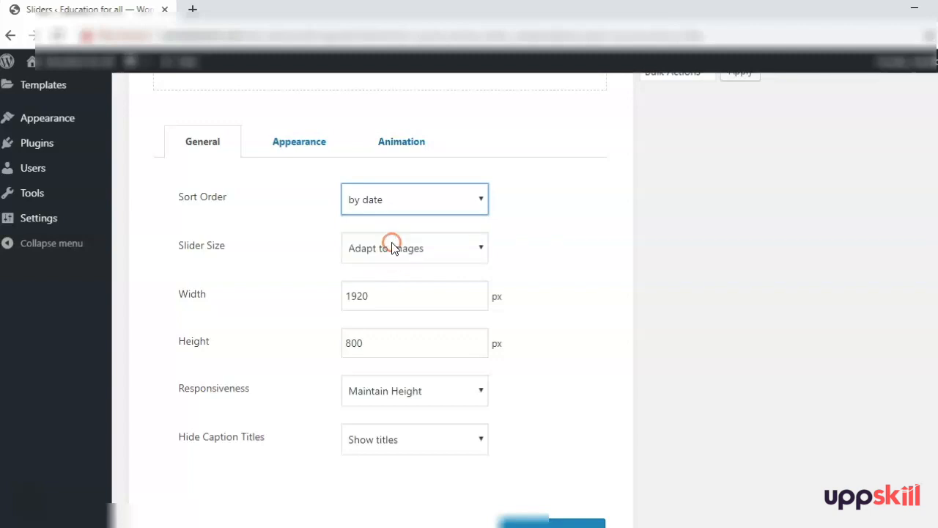
Step: Review the new slider's appearance options and its animation options
left_click(272, 147)
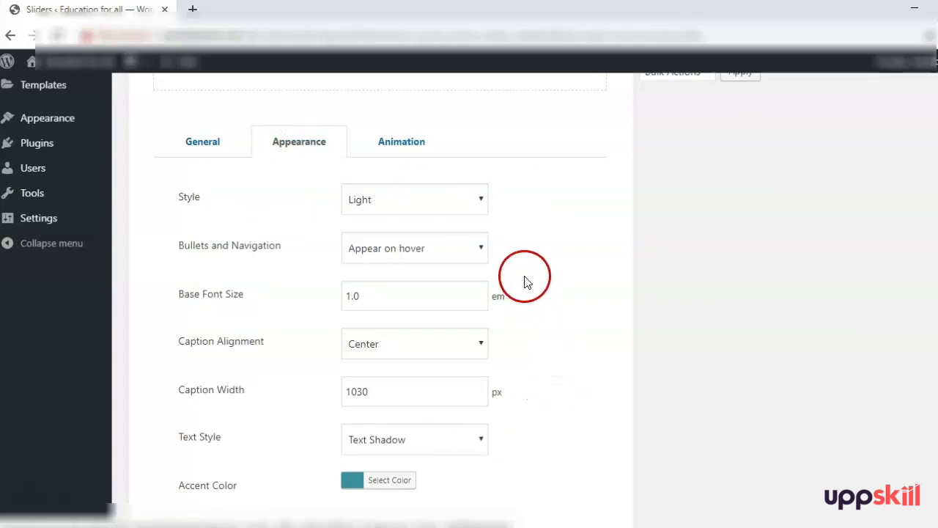
left_click(408, 149)
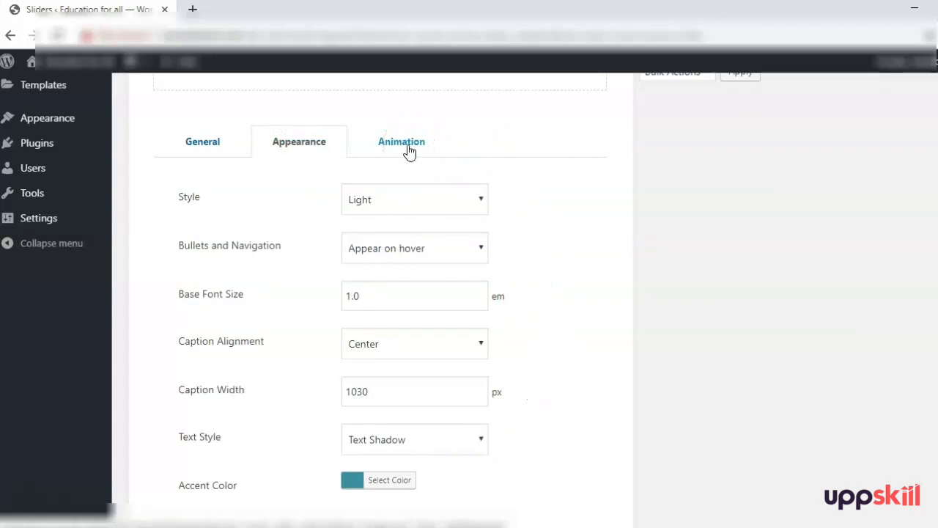
left_click(408, 148)
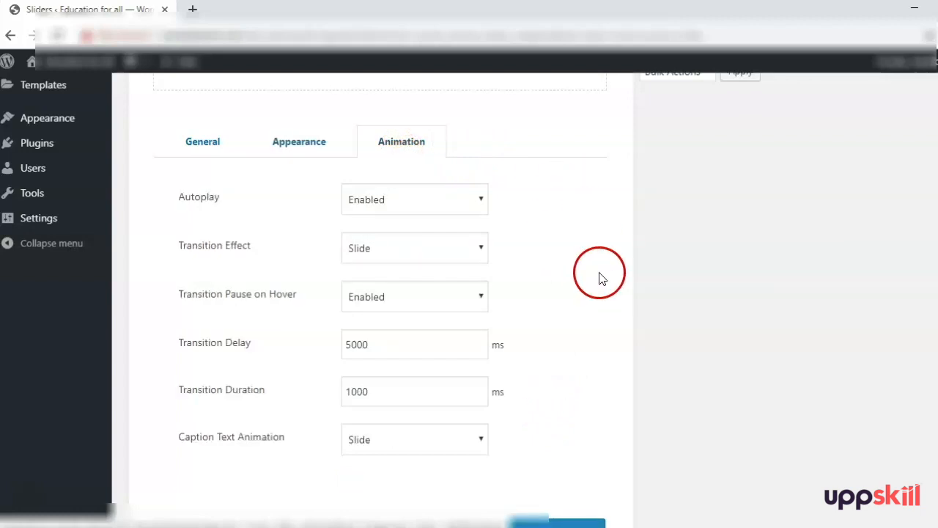
scroll(596, 308, "down", 1)
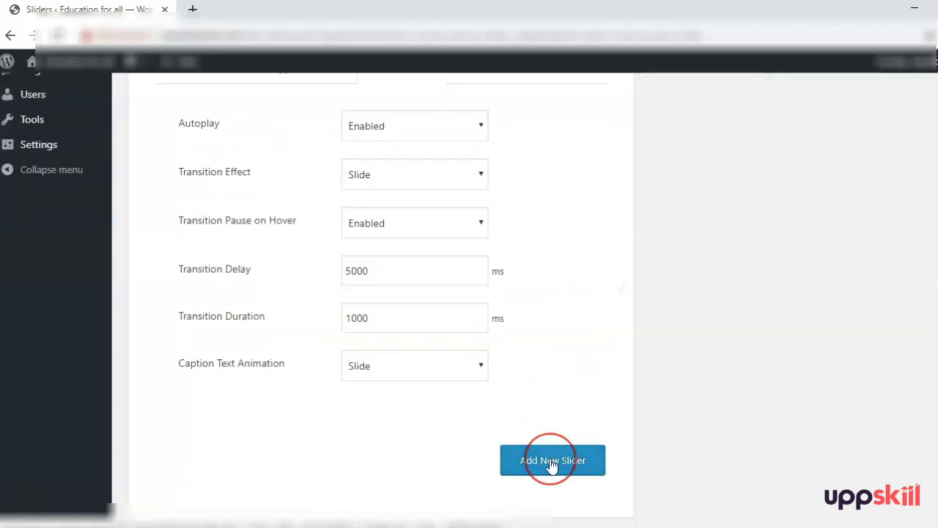
left_click(584, 350)
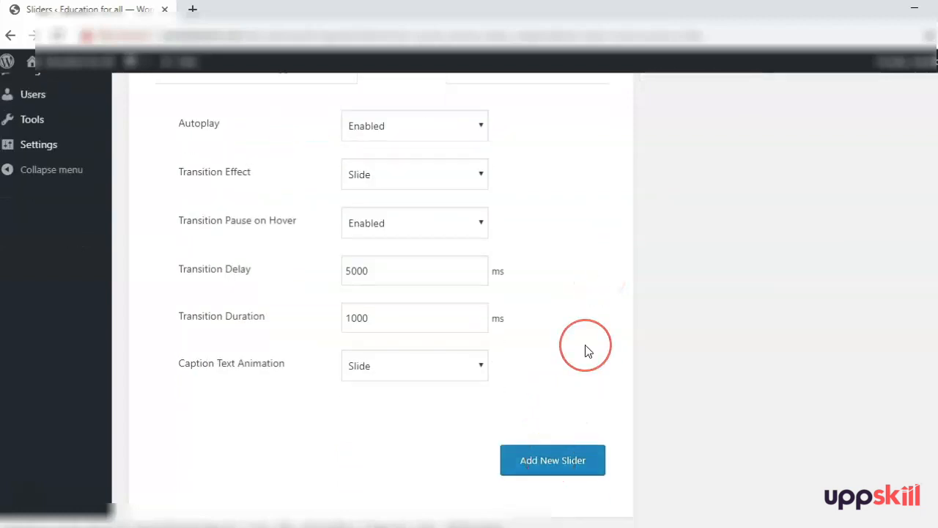
Step: Upload the classroom 2 image from the computer to the media library for the new slider
left_click(356, 266)
left_click(354, 268)
left_click(57, 121)
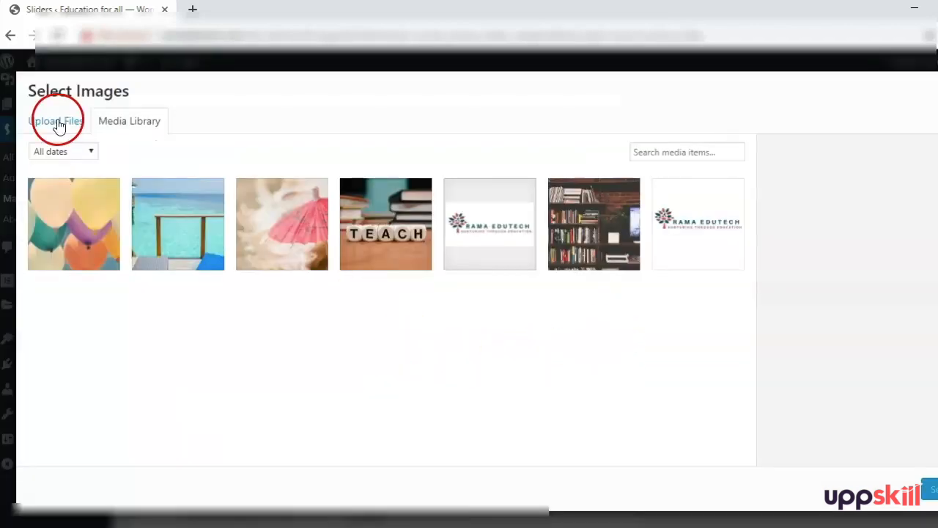
left_click(482, 321)
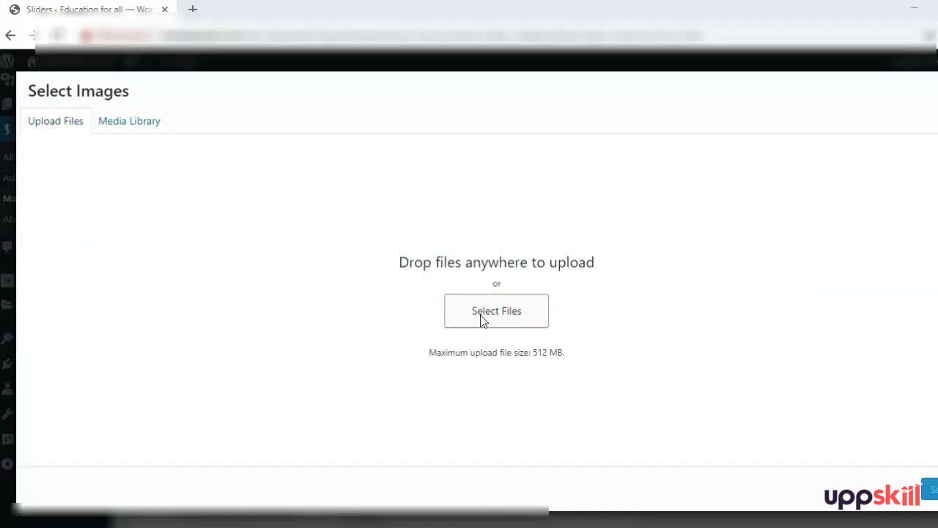
left_click(186, 143)
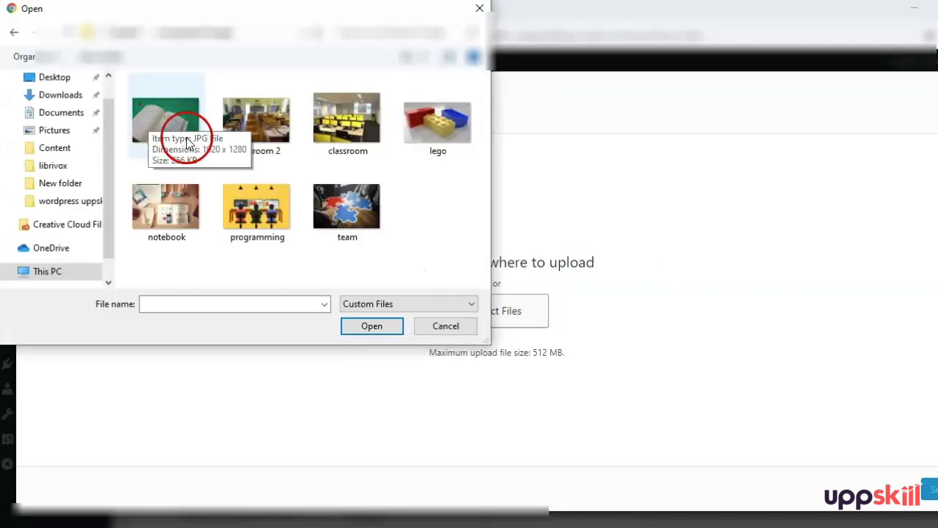
left_click(350, 326)
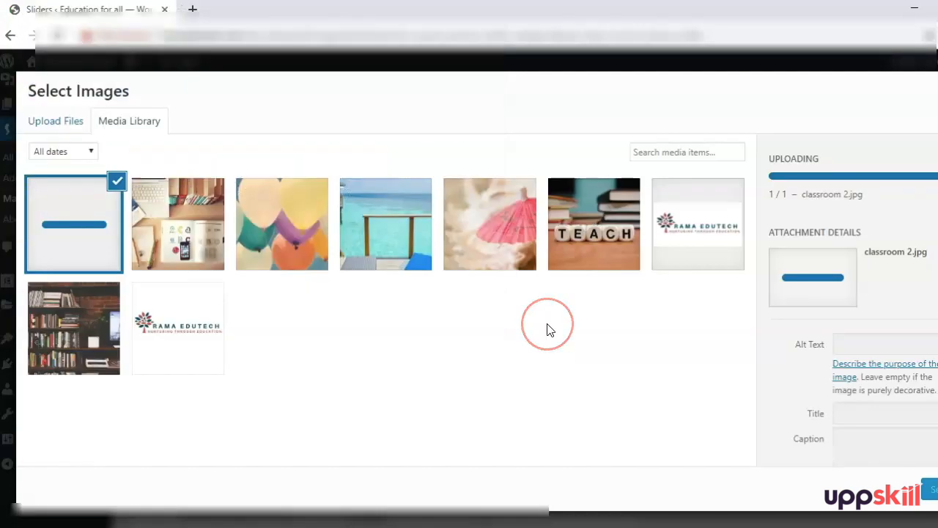
Step: Give the uploaded classroom image the caption and description "Face to face Education" and the alt text "classroom"
left_click(867, 373)
type("Face to f")
type("ace Education")
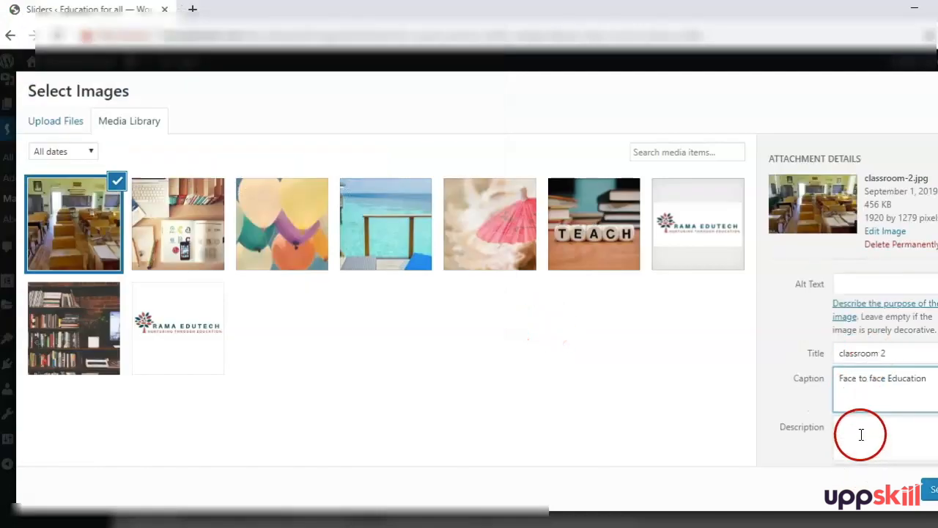
left_click_drag(931, 381, 838, 381)
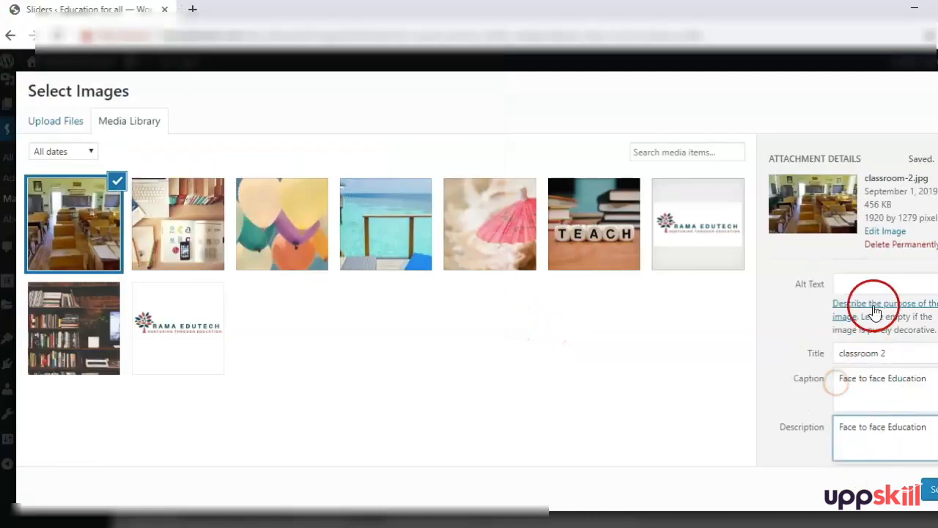
left_click(854, 289)
type("classroom")
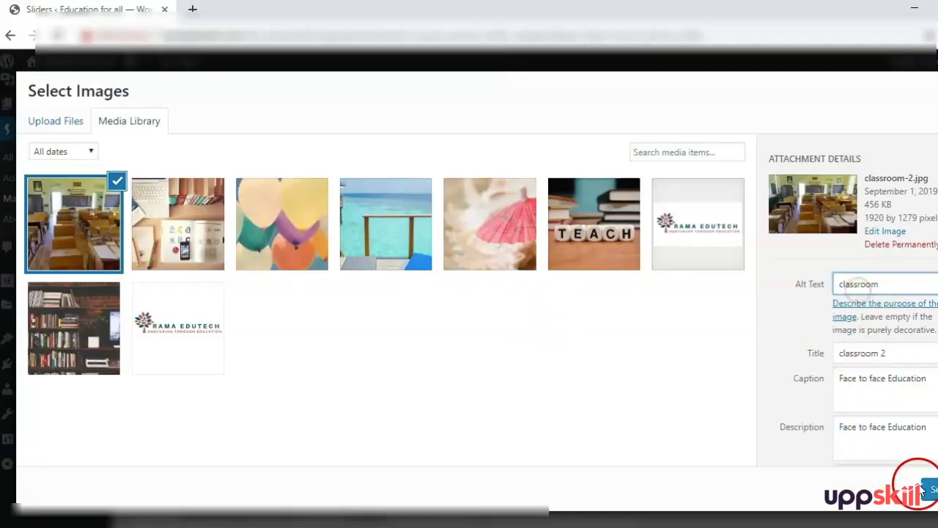
Step: Insert the selected classroom image into the Home 2 slider and create the slider
left_click(924, 489)
scroll(650, 389, "up", 1)
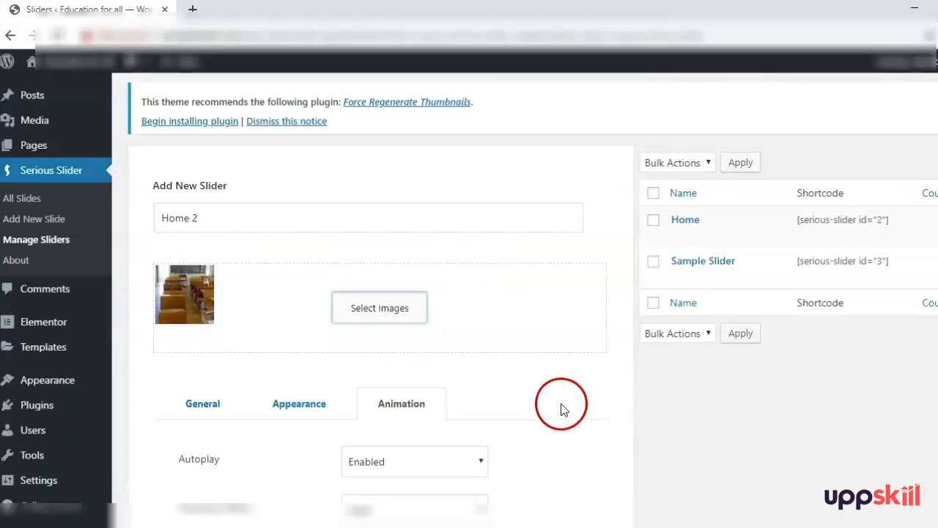
scroll(561, 408, "down", 4)
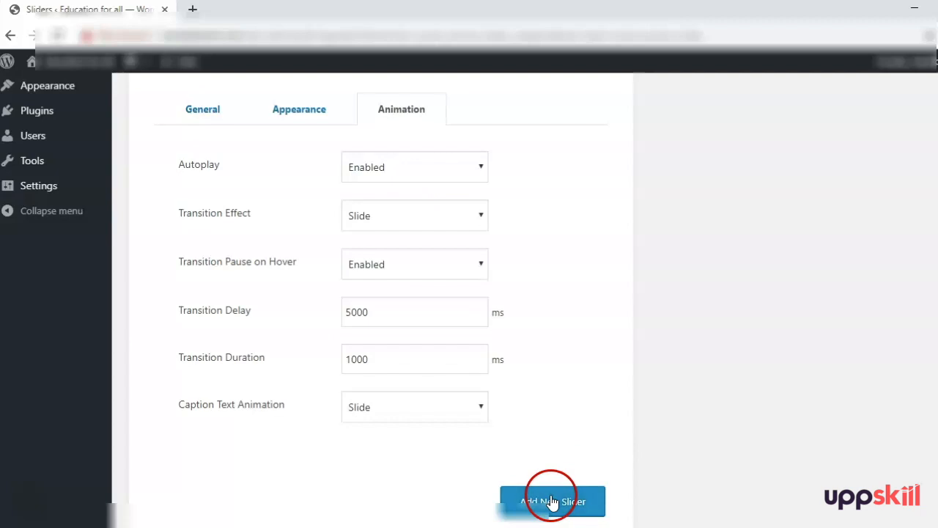
left_click(551, 502)
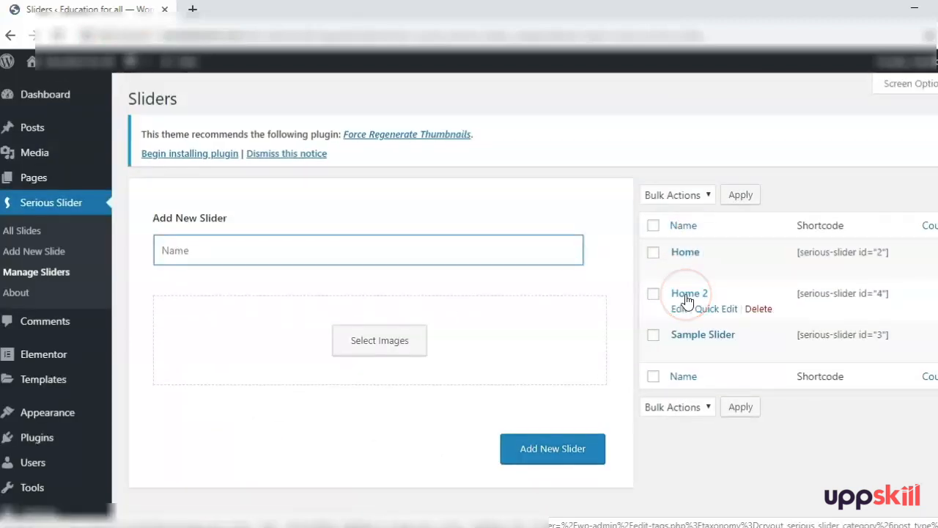
Step: Open the Home 2 slider for editing and go to its list of slides
left_click(687, 297)
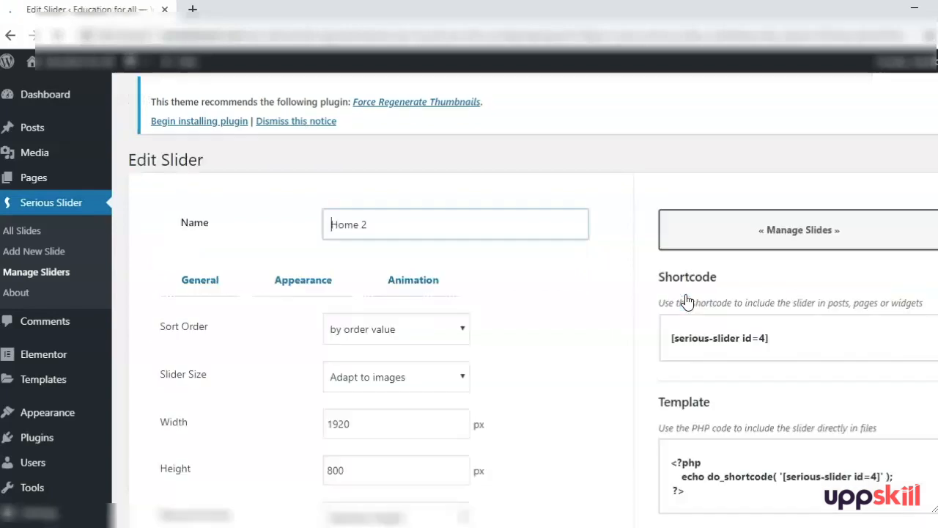
left_click(785, 233)
left_click(788, 236)
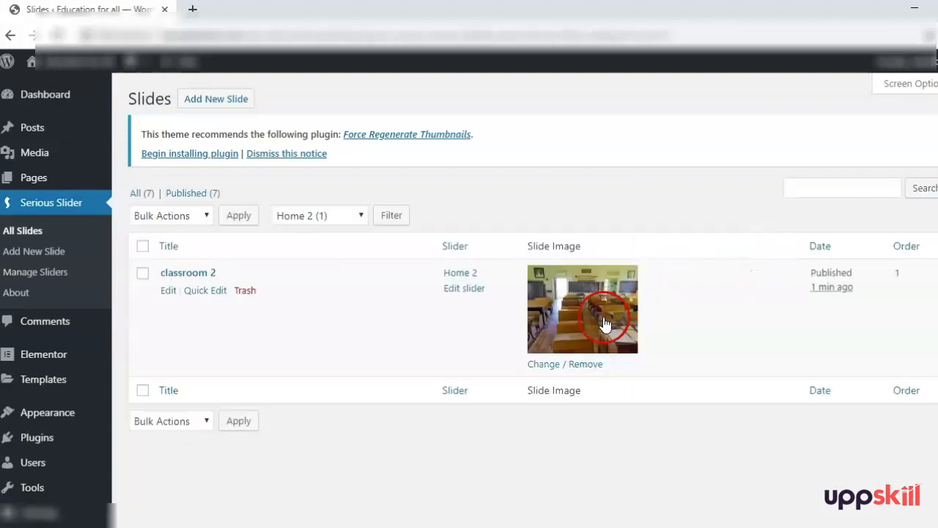
left_click(684, 337)
Step: Start a new slide titled Notebook with the body text "Educational Technology"
left_click(209, 101)
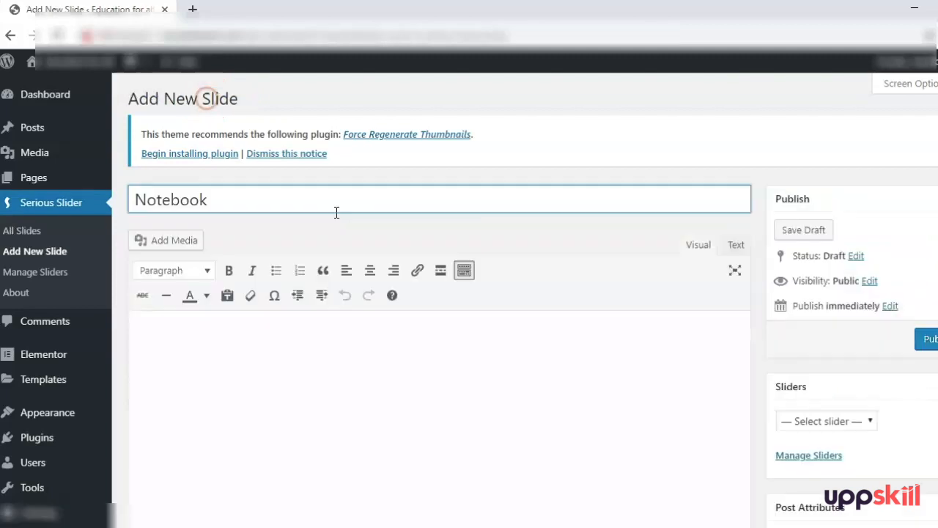
left_click(287, 403)
type("Educational Technology")
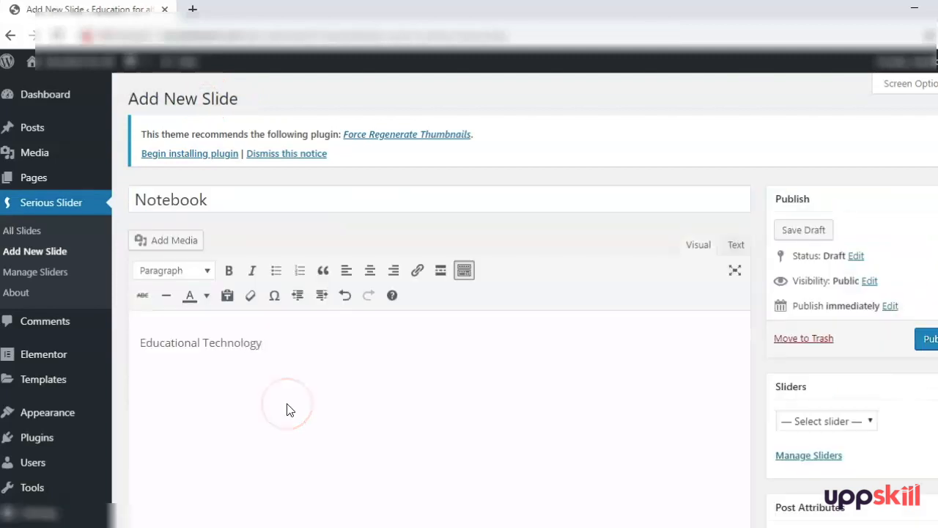
Step: Set the Button 1 label of the Notebook slide to "Know More" in its slide properties
scroll(286, 407, "down", 5)
left_click(264, 335)
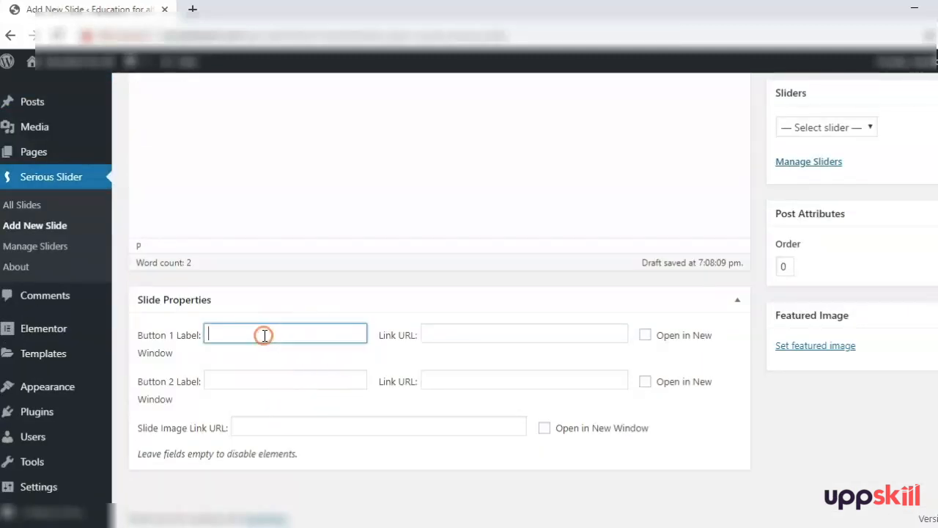
left_click(259, 364)
scroll(367, 354, "up", 5)
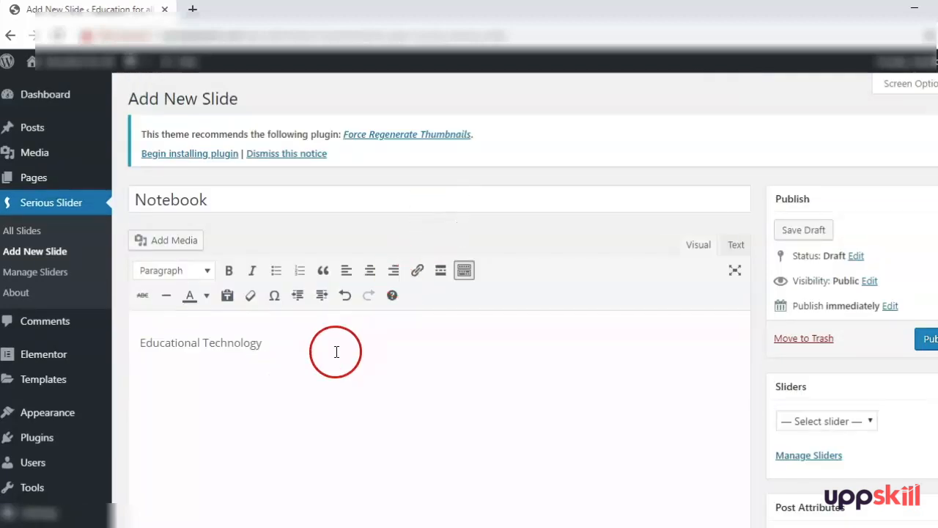
scroll(337, 352, "down", 4)
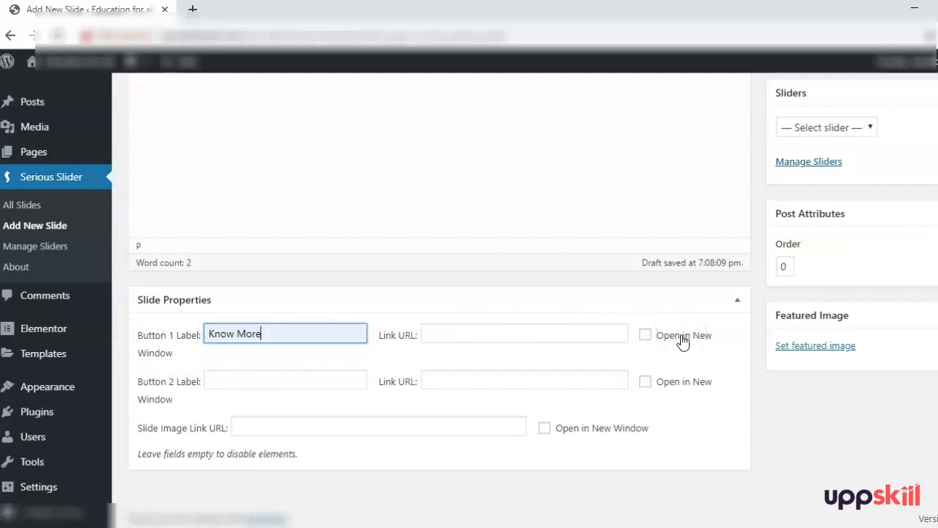
Step: Assign the Notebook slide to the Home 2 slider and set its order to 2
left_click(865, 128)
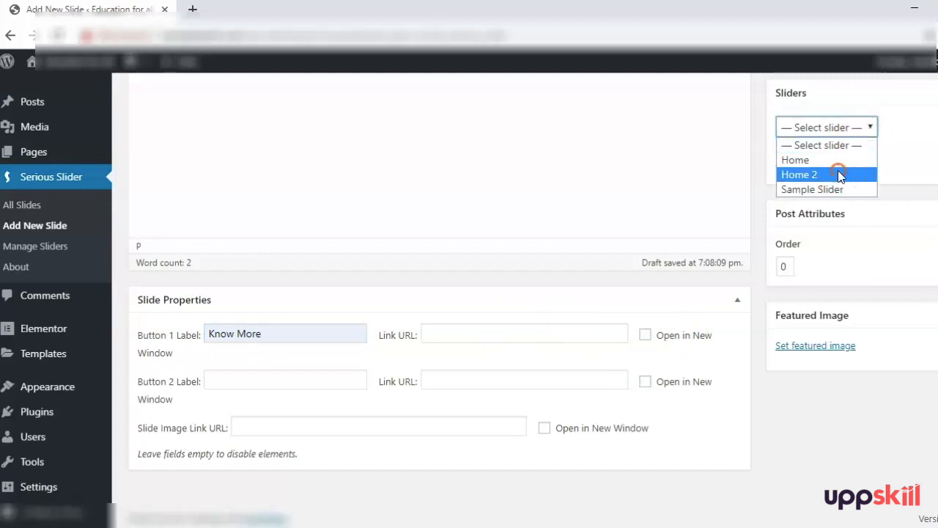
left_click(839, 174)
double_click(785, 266)
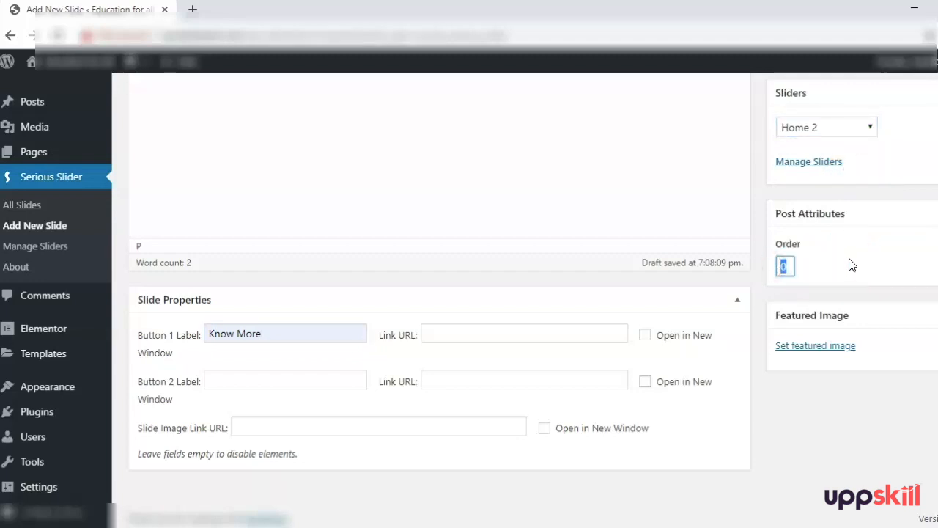
Step: Set the desk picture with the laptop, books and phone as the Notebook slide's featured image and publish the slide
left_click(792, 346)
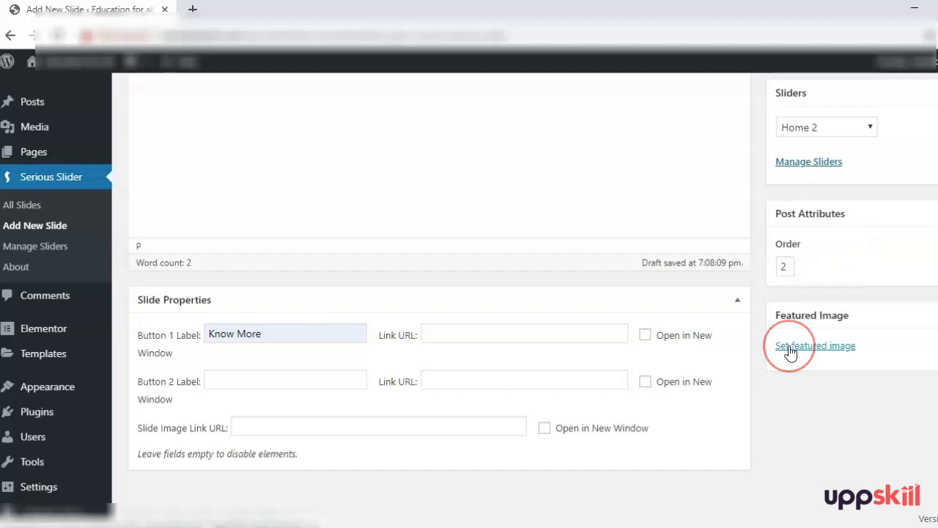
left_click(180, 248)
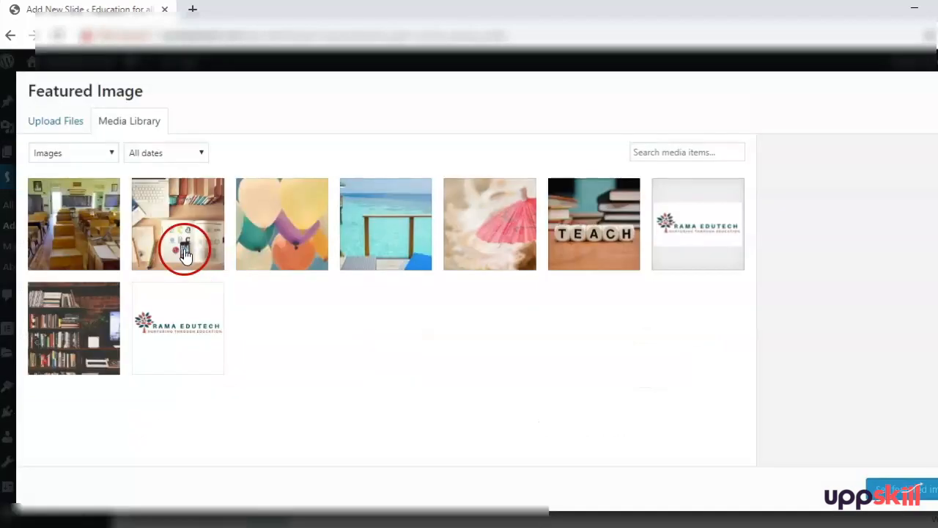
left_click(888, 488)
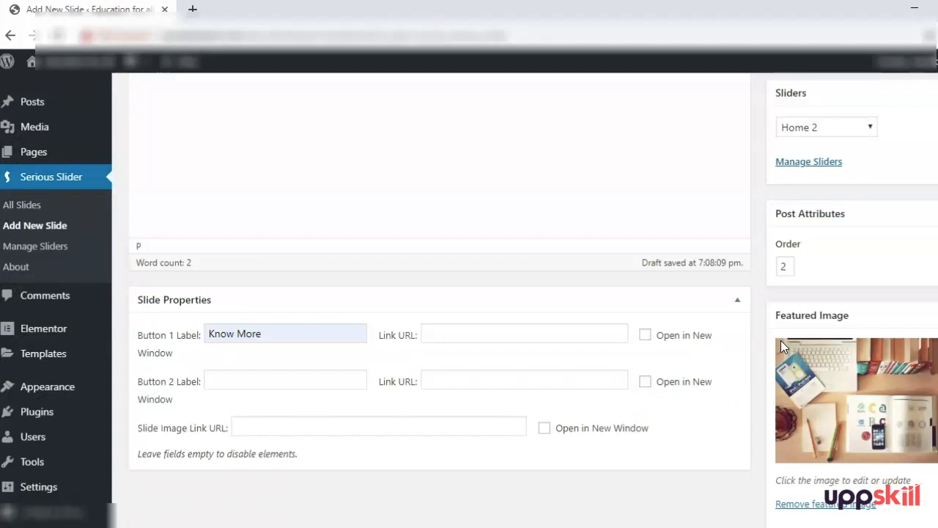
scroll(781, 340, "up", 5)
left_click(928, 344)
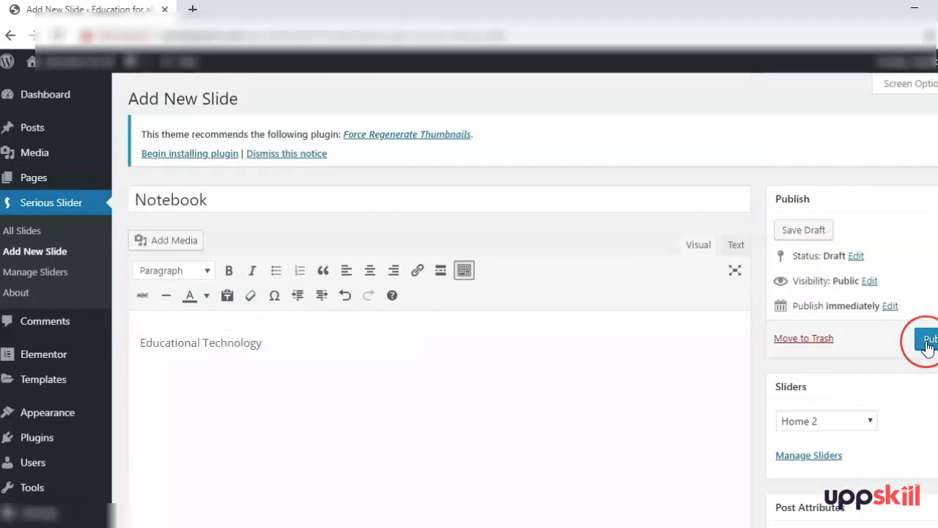
Step: Open the classroom 2 slide for editing, set its Button 1 label to "Know More" and update the slide
left_click(22, 233)
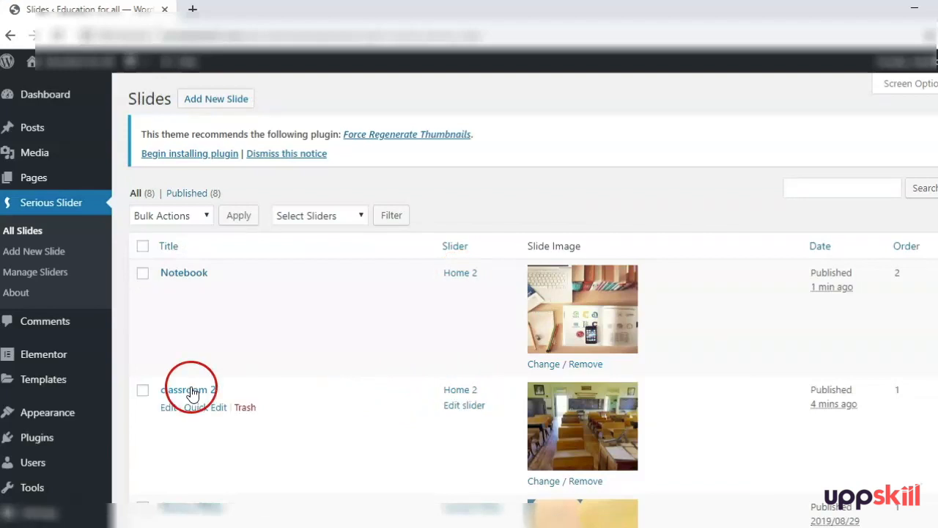
left_click(192, 394)
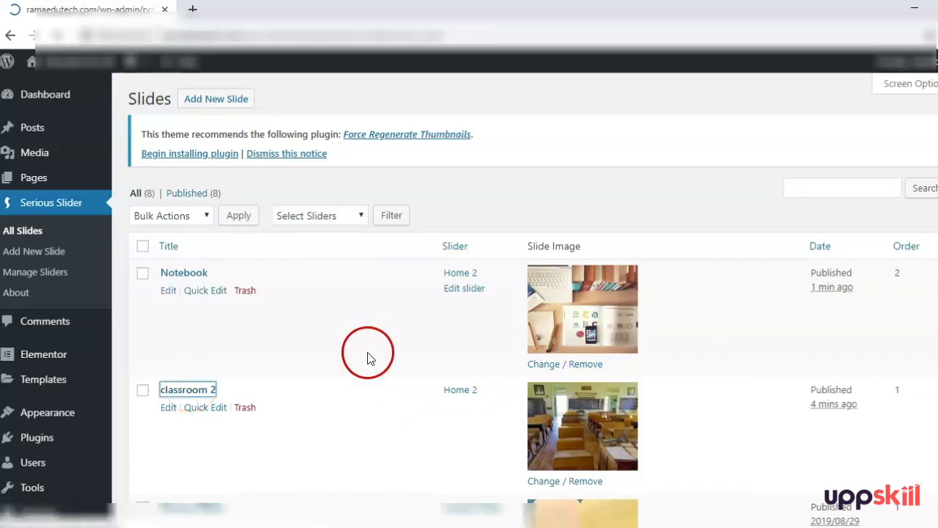
scroll(366, 357, "down", 5)
left_click(320, 335)
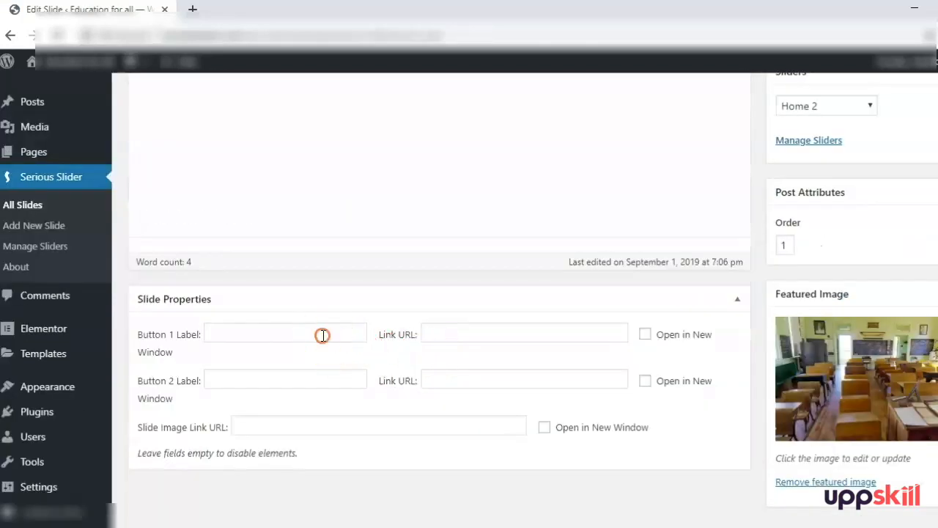
left_click(308, 364)
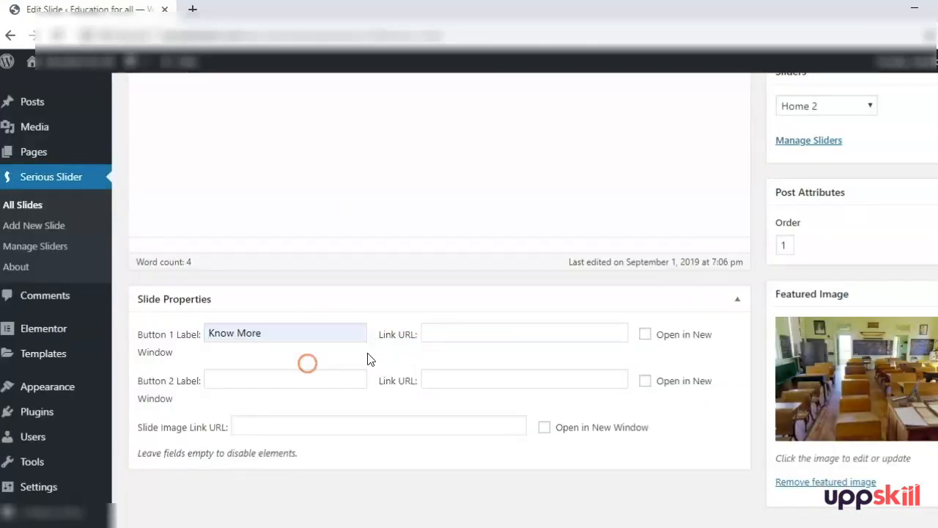
left_click(155, 346)
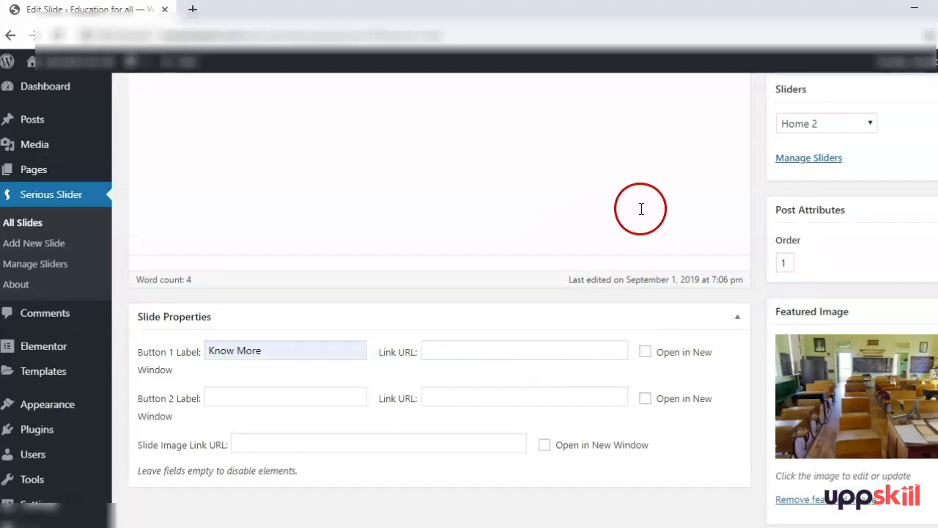
scroll(660, 235, "up", 1)
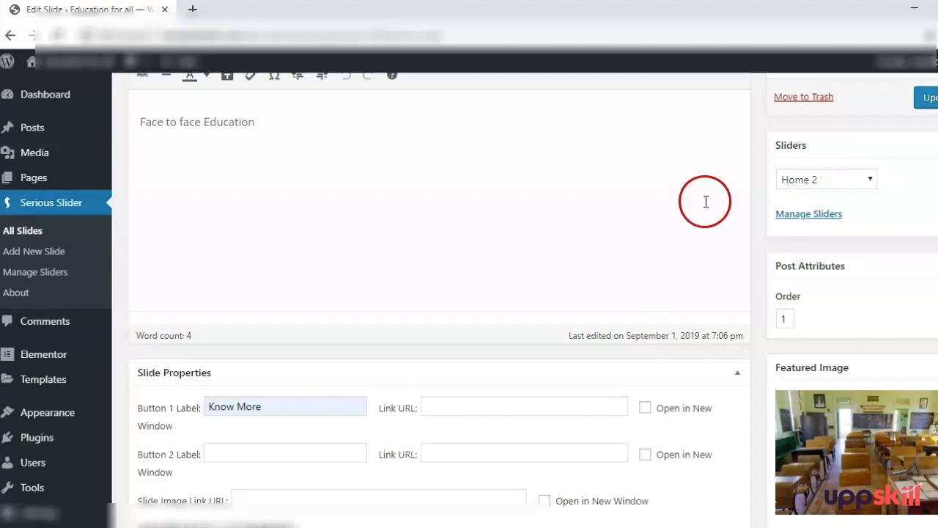
scroll(706, 202, "up", 3)
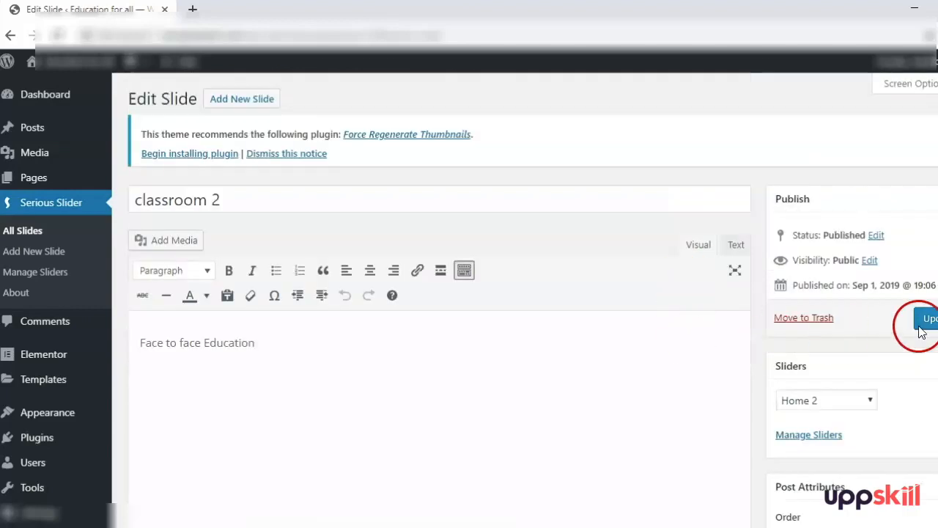
left_click(925, 319)
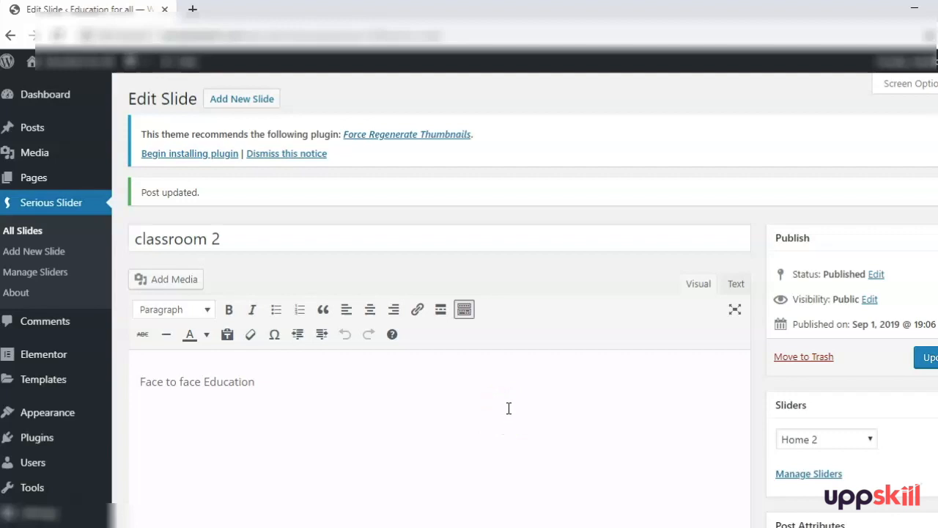
Step: Open the Home page from the list of pages in a new browser tab and edit it with Elementor
mouse_move(46, 180)
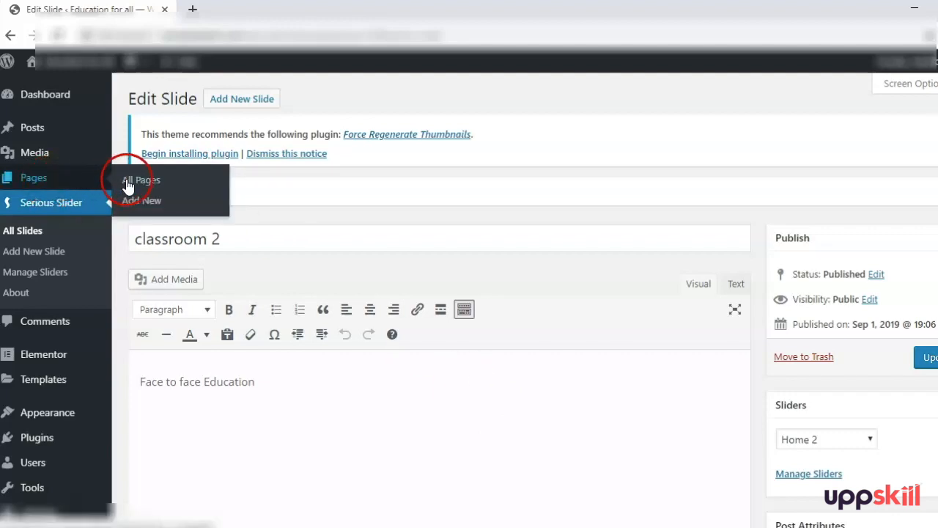
left_click(129, 181)
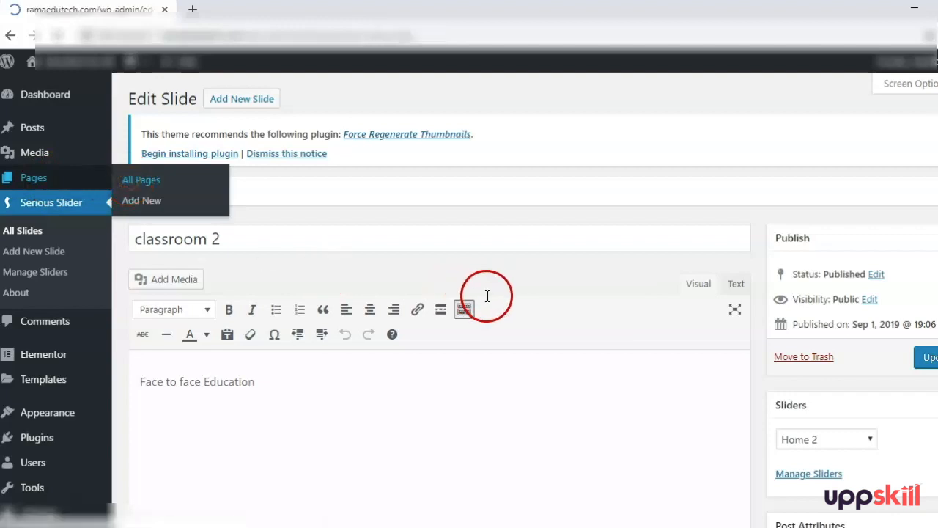
right_click(175, 274)
left_click(196, 284)
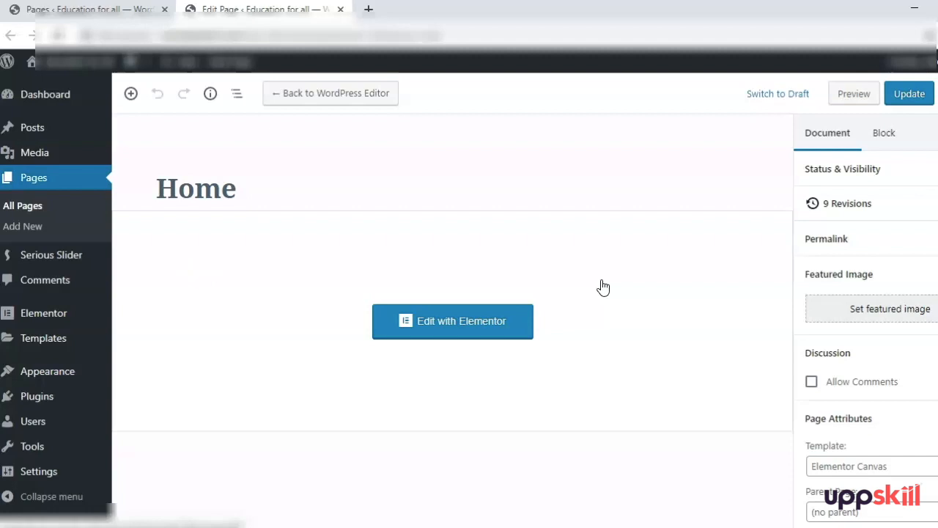
left_click(477, 326)
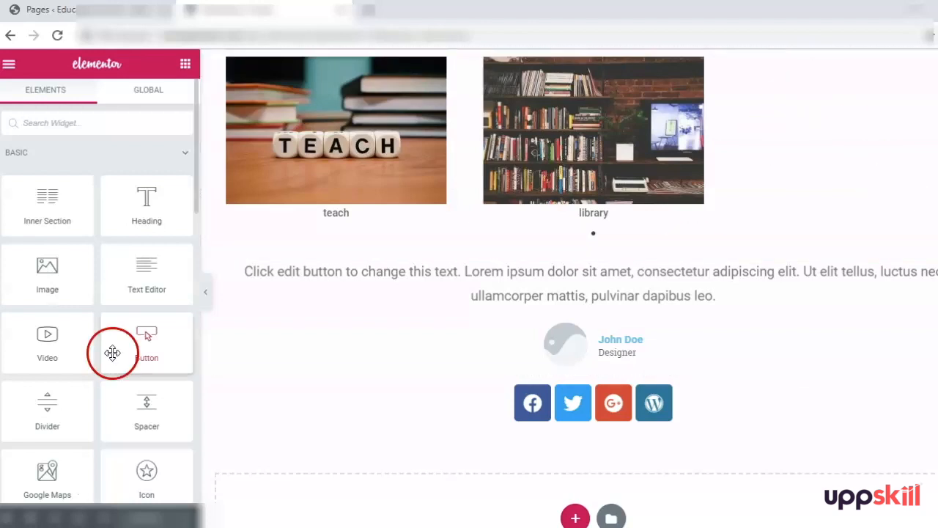
Step: Add the Serious Slider widget to the Home page directly above the teach and library images
scroll(112, 353, "down", 6)
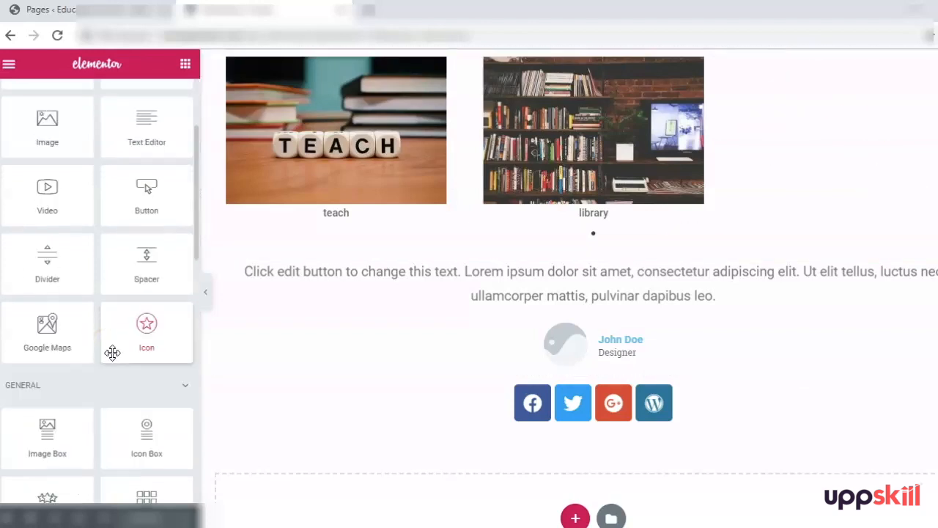
scroll(114, 359, "down", 2)
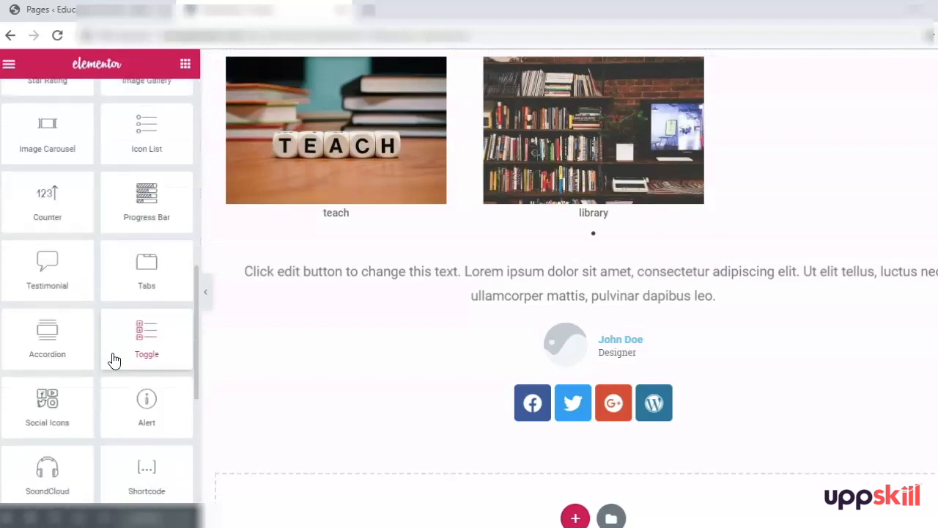
scroll(163, 339, "down", 11)
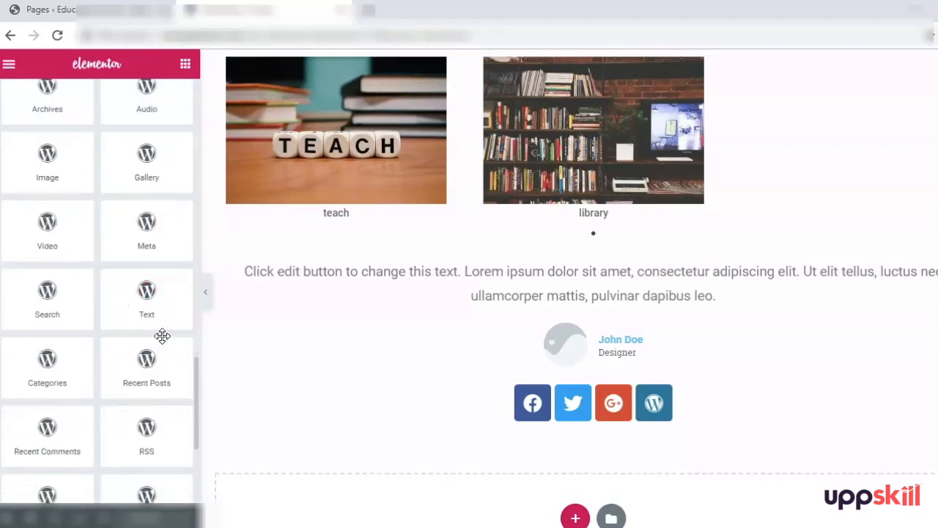
left_click(147, 424)
left_click_drag(147, 424, 595, 52)
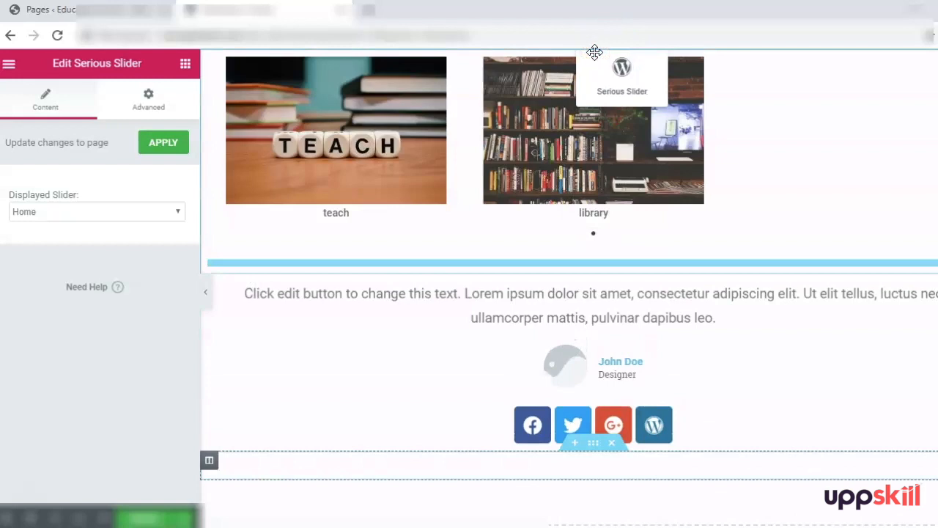
left_click_drag(585, 275, 580, 56)
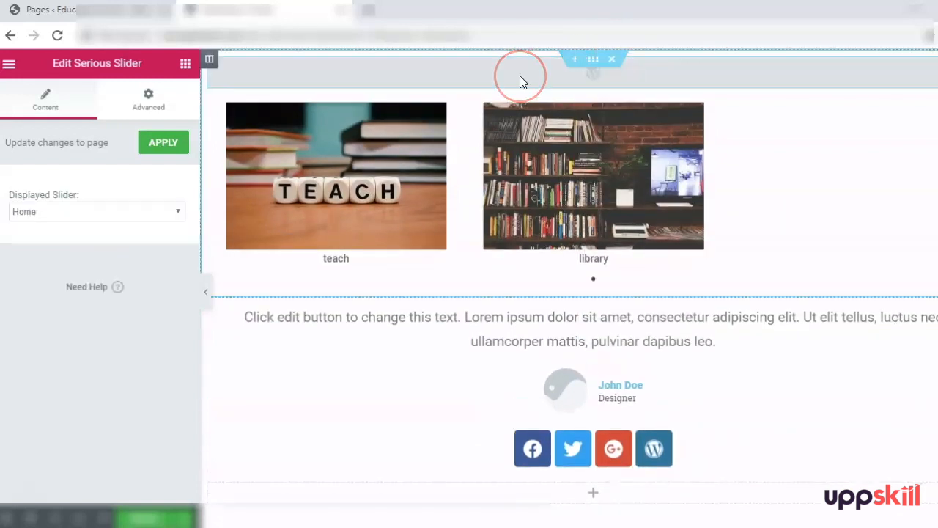
Step: Set the widget's displayed slider to Home 2 and flip through its slides
left_click(99, 212)
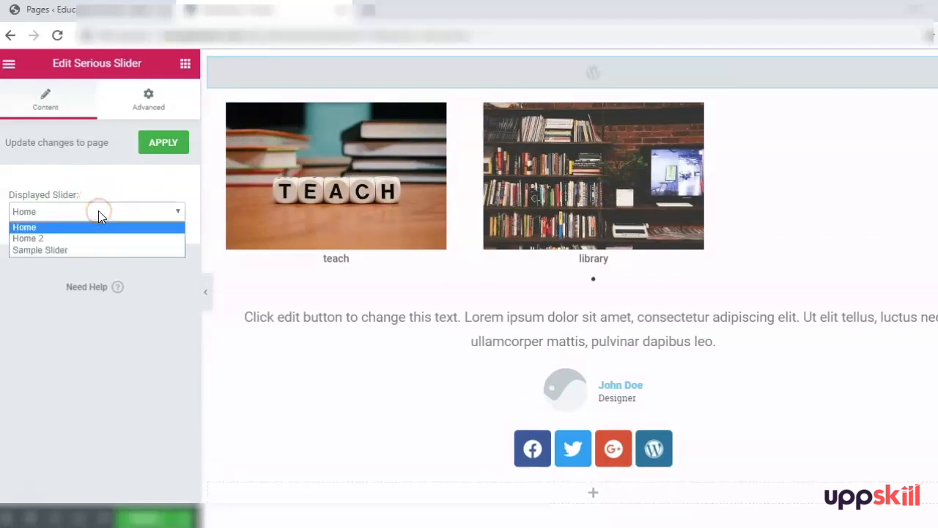
left_click(81, 239)
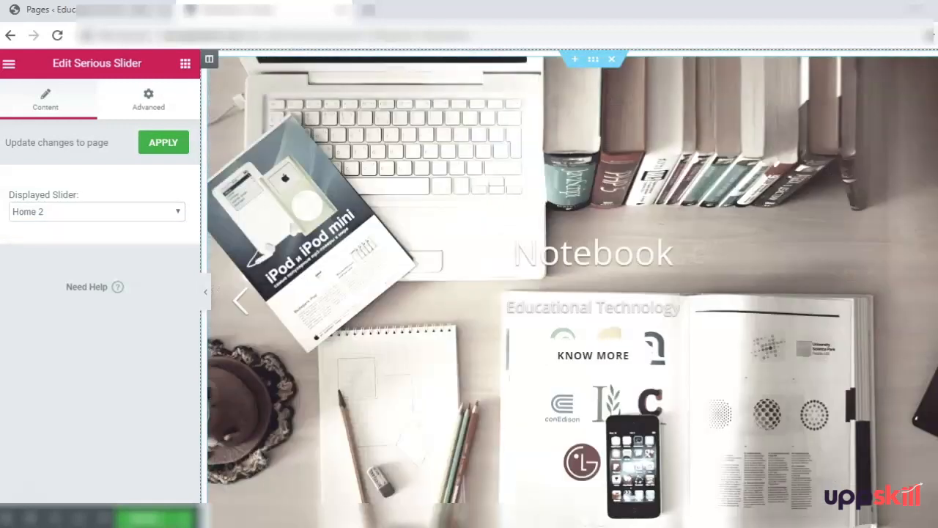
left_click(904, 315)
left_click(245, 308)
Step: Look over the slider widget's advanced settings and update the Home page
left_click(148, 96)
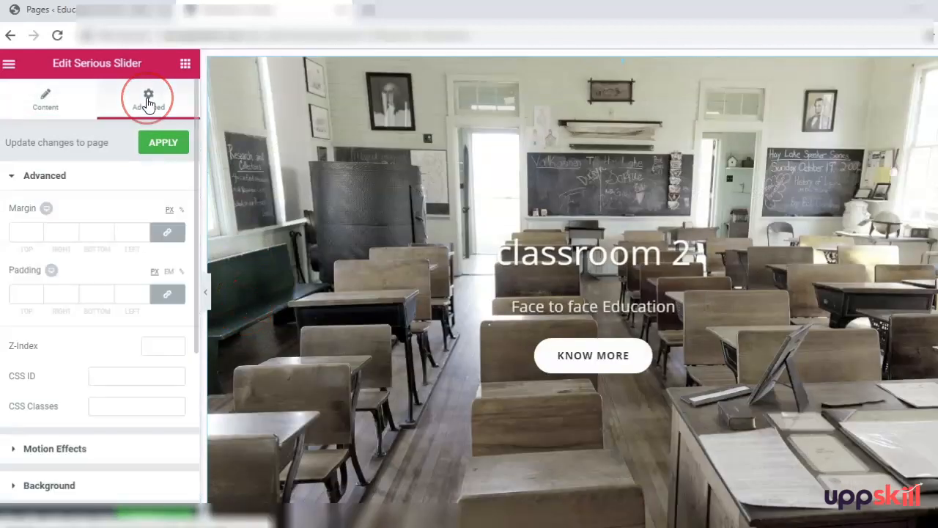
scroll(83, 293, "down", 3)
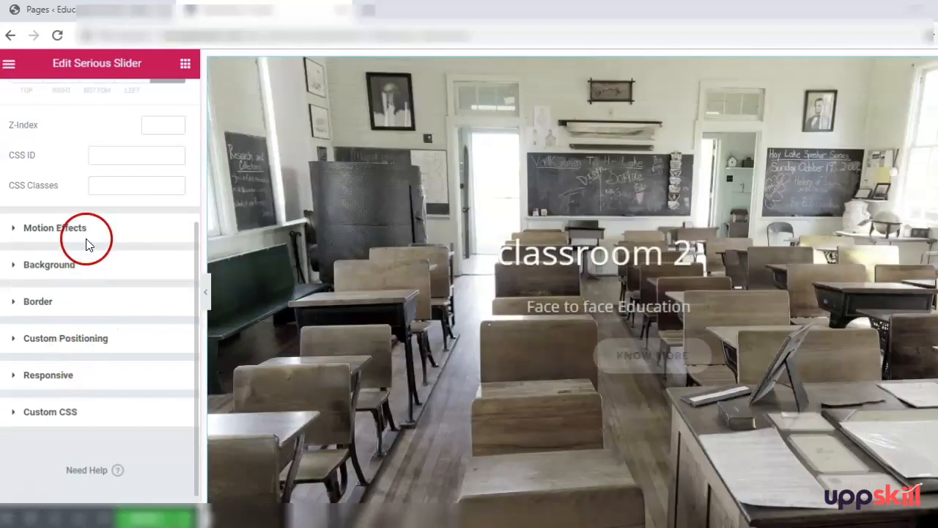
scroll(87, 245, "up", 3)
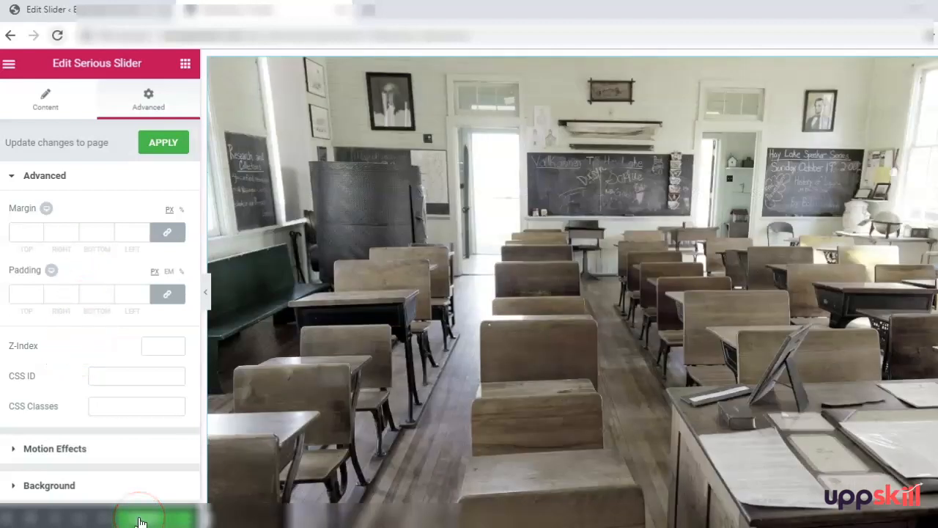
left_click(140, 519)
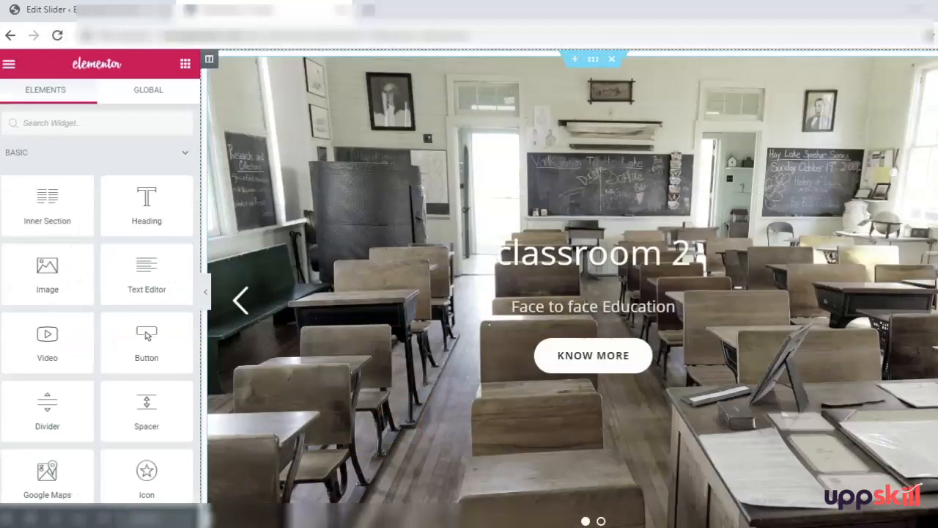
Step: Give the slider widget a Classic background type with a blue colour in its advanced settings
left_click(80, 313)
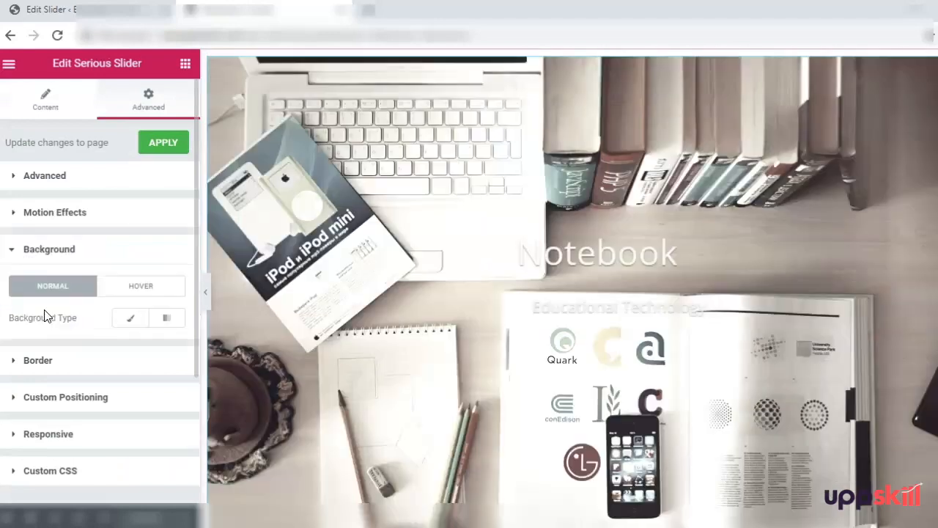
left_click(137, 320)
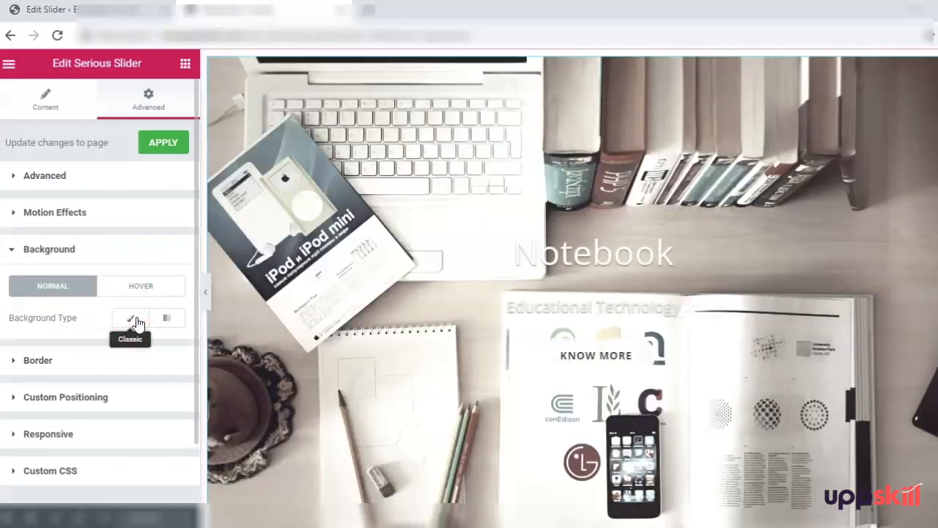
left_click(167, 348)
left_click_drag(175, 374, 174, 409)
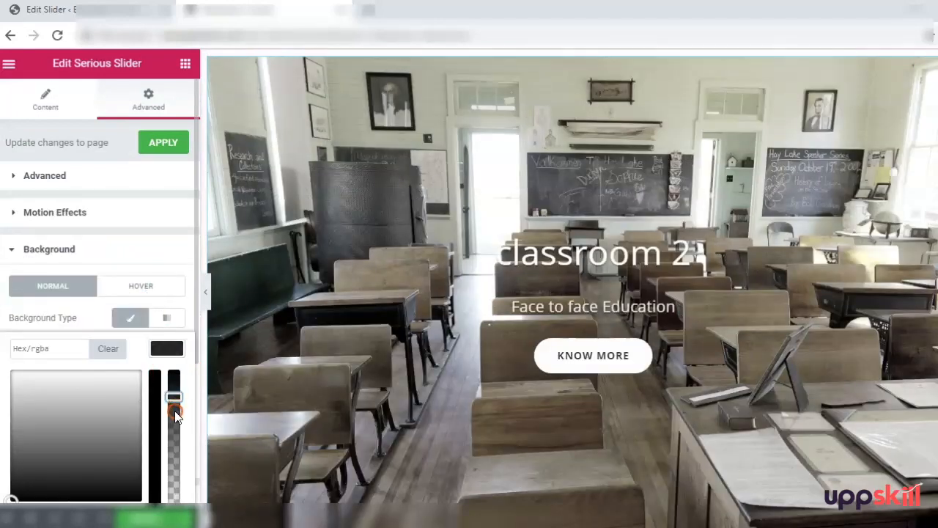
left_click(153, 412)
scroll(153, 412, "down", 3)
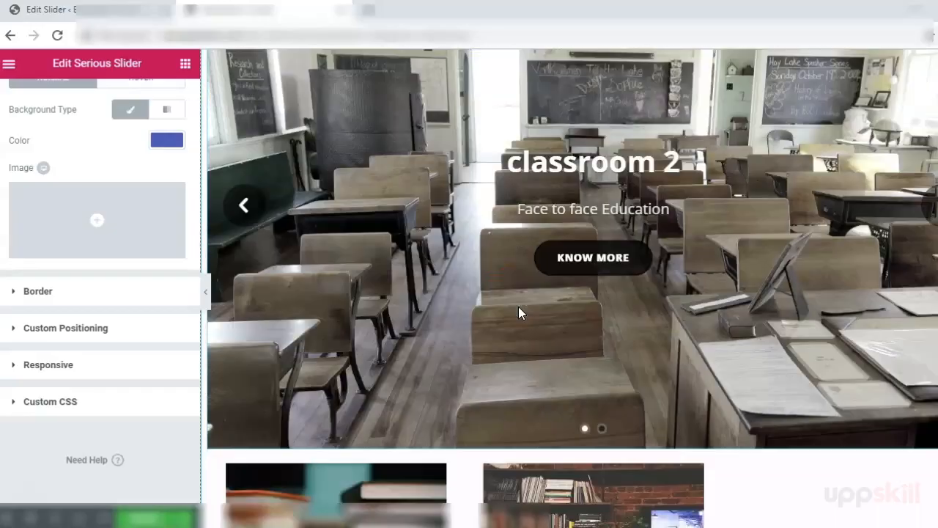
Step: Add an Inner Section widget to the empty area below the social icons on the Home page
scroll(518, 307, "down", 7)
left_click(400, 443)
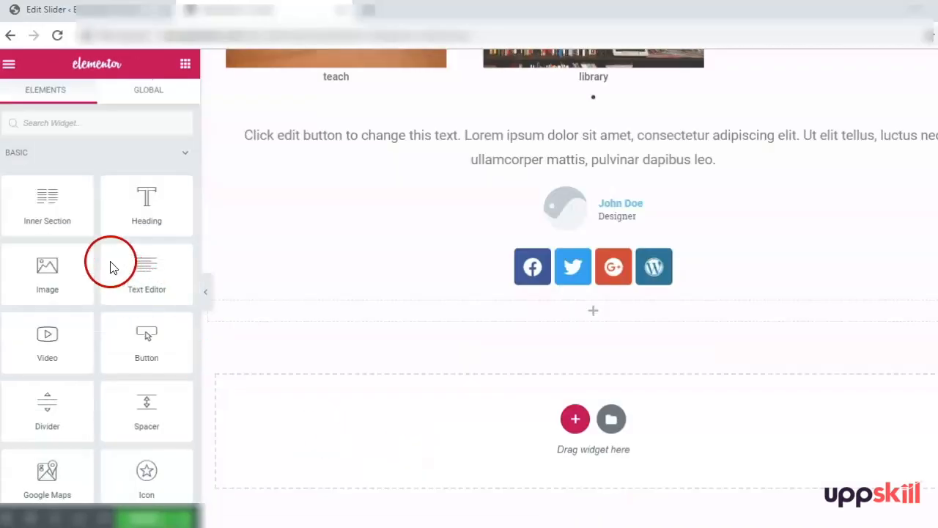
left_click_drag(48, 214, 317, 415)
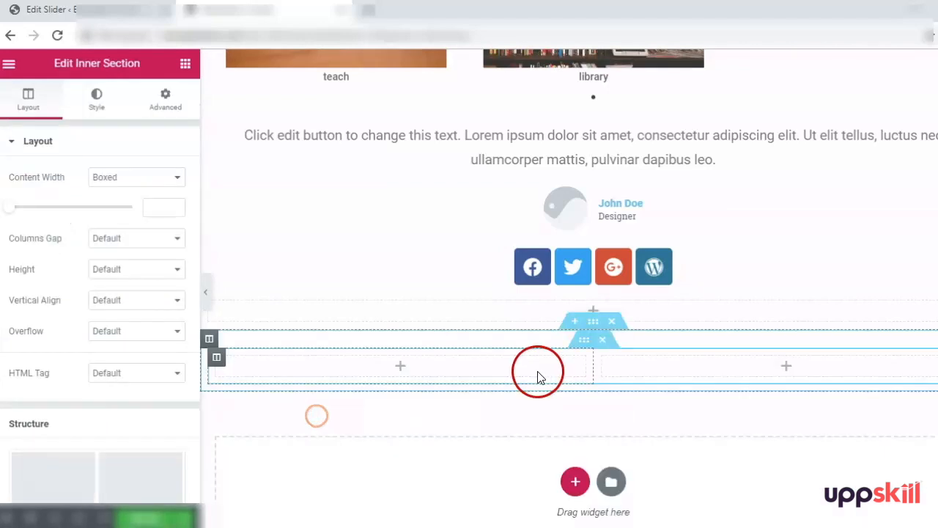
Step: Add a third column to the empty Inner Section below the social icons
right_click(608, 376)
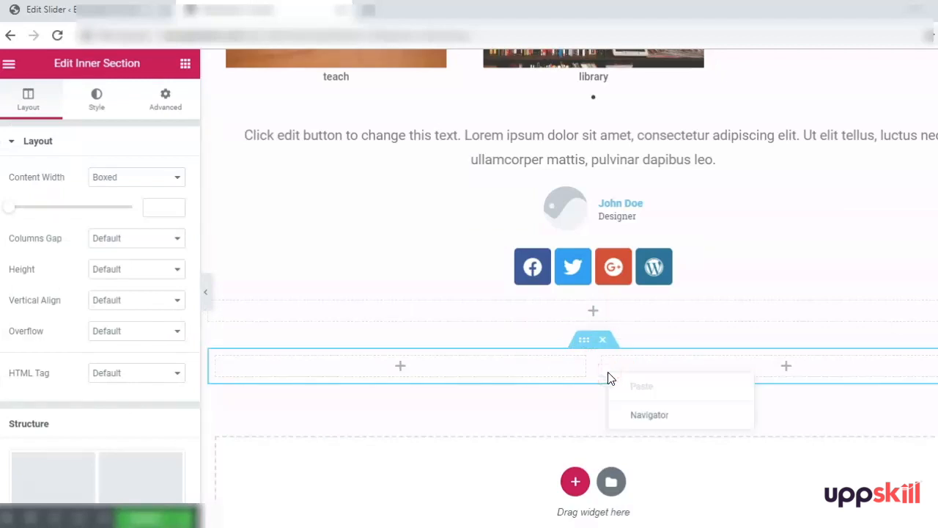
right_click(601, 359)
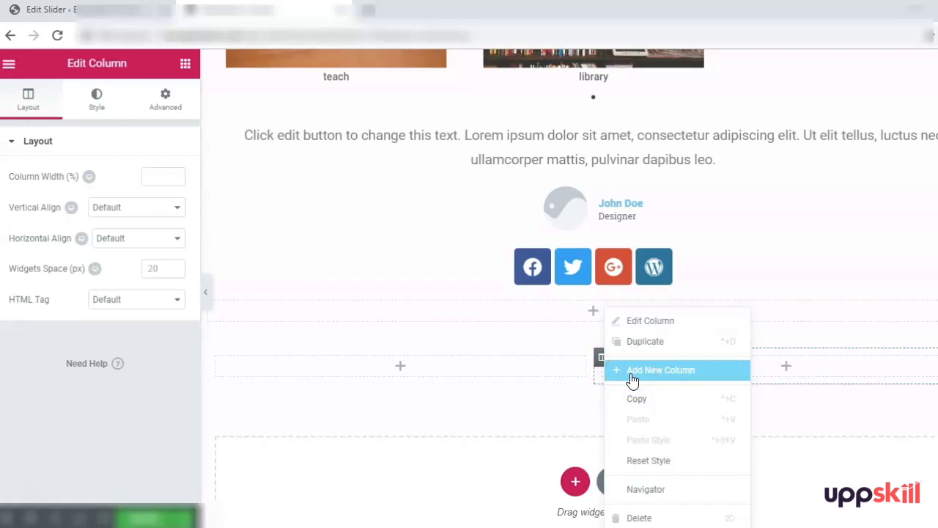
left_click(631, 379)
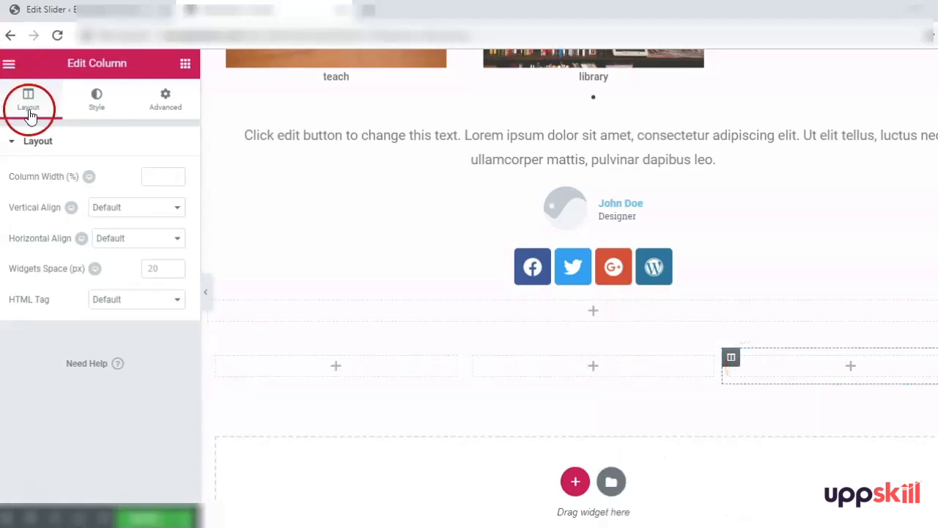
Step: Place an Icon Box widget in each of the Inner Section's three columns
left_click(185, 66)
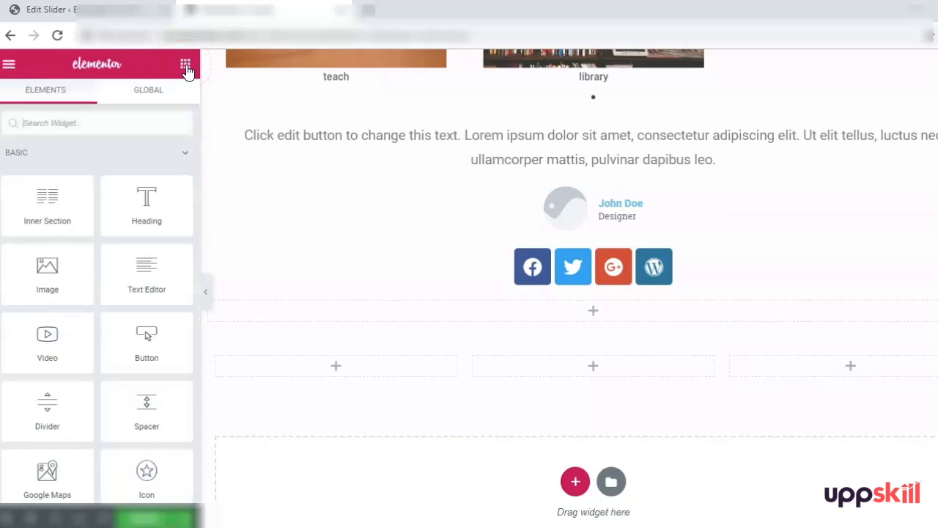
left_click(149, 346)
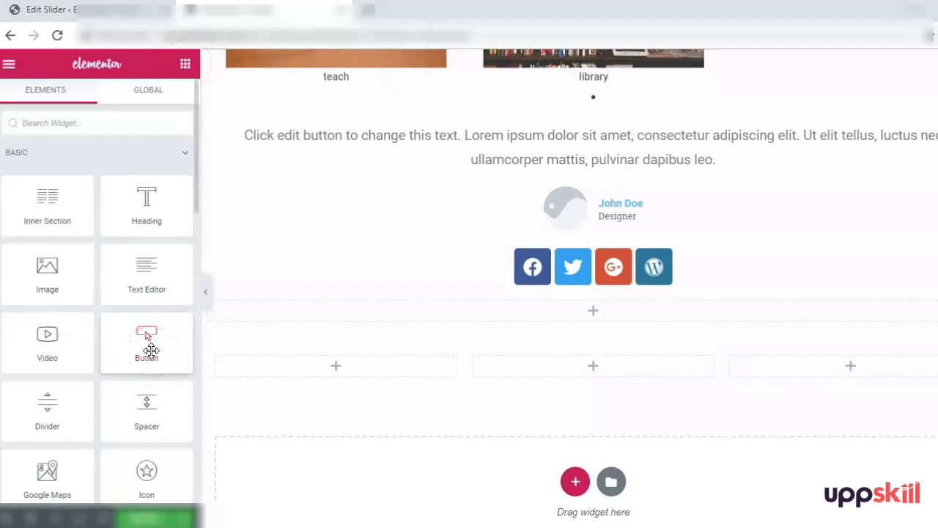
scroll(149, 349, "down", 3)
left_click(150, 375)
left_click_drag(150, 375, 345, 373)
left_click(188, 66)
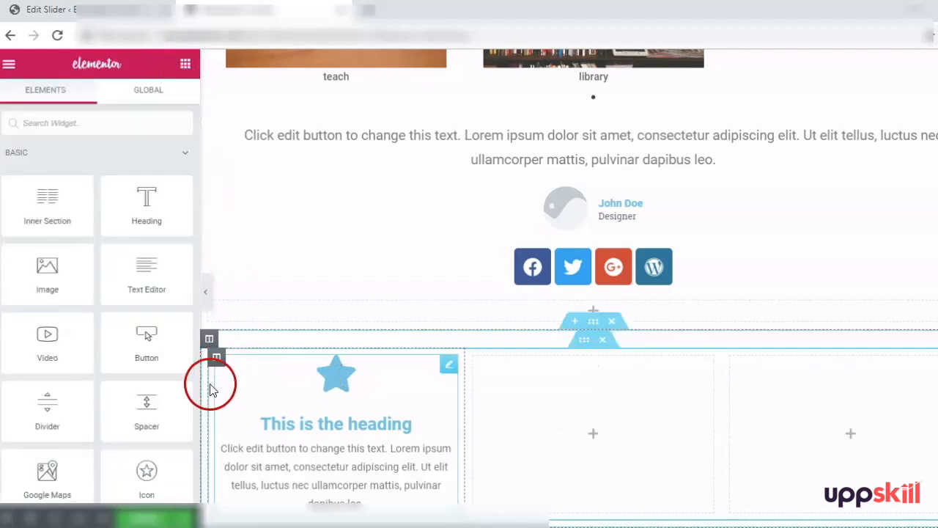
scroll(129, 403, "down", 3)
left_click_drag(139, 356, 557, 410)
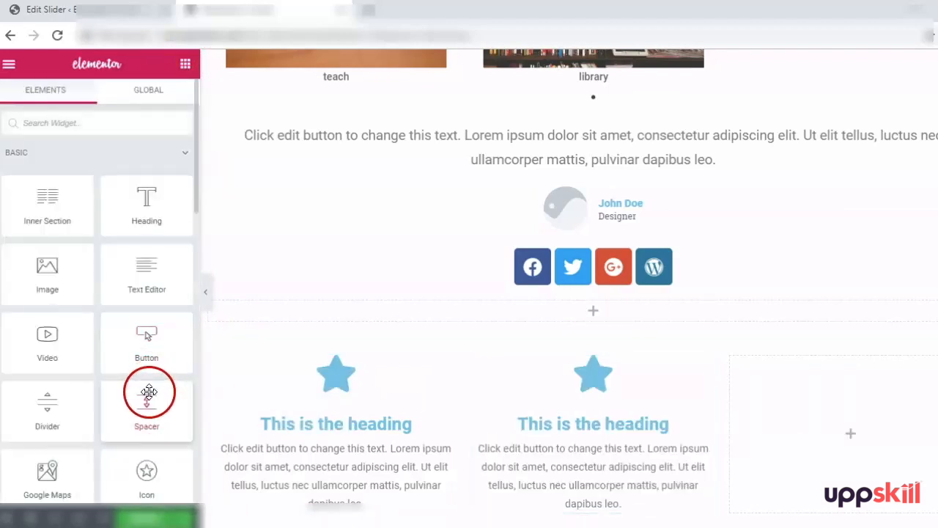
scroll(146, 411, "down", 3)
left_click_drag(143, 441, 793, 447)
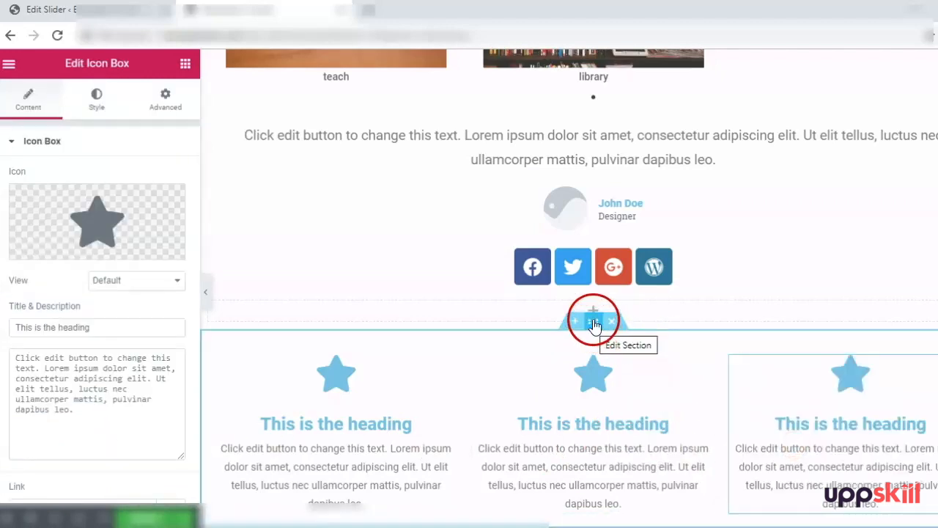
Step: Move the icon box section to just below the image carousel and delete the Image Carousel widget
left_click_drag(594, 315, 694, 331)
left_click(590, 129)
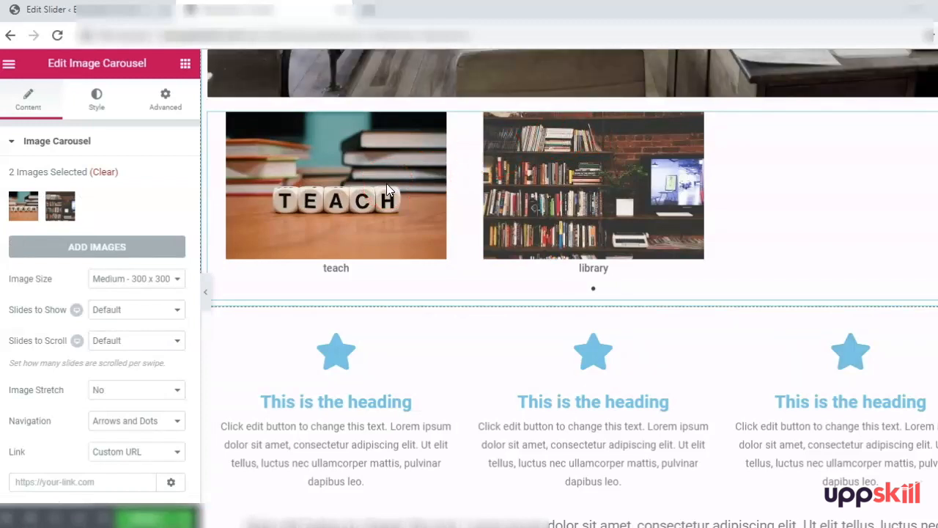
left_click(892, 160)
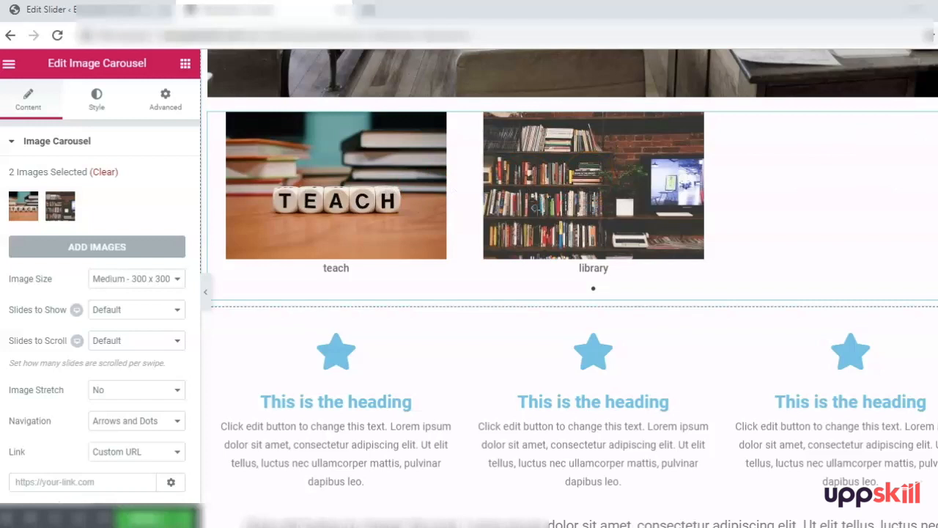
right_click(892, 125)
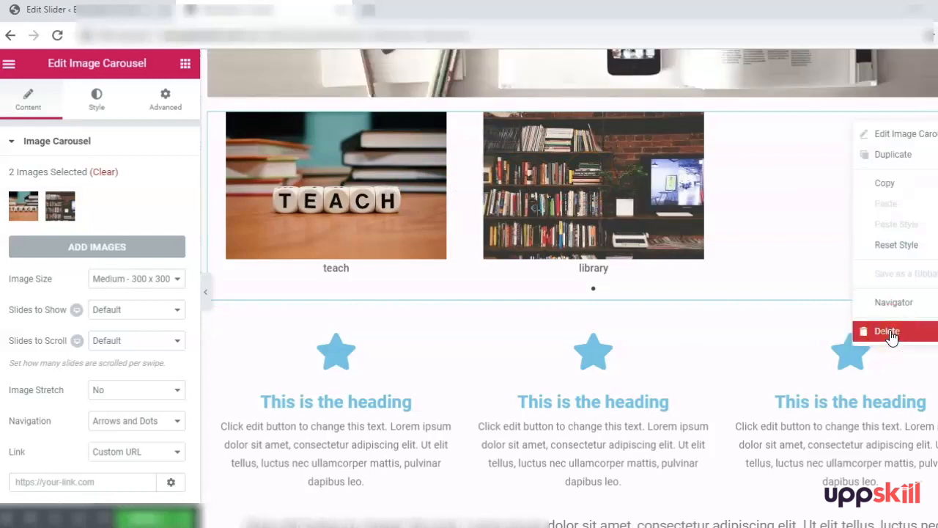
left_click(888, 332)
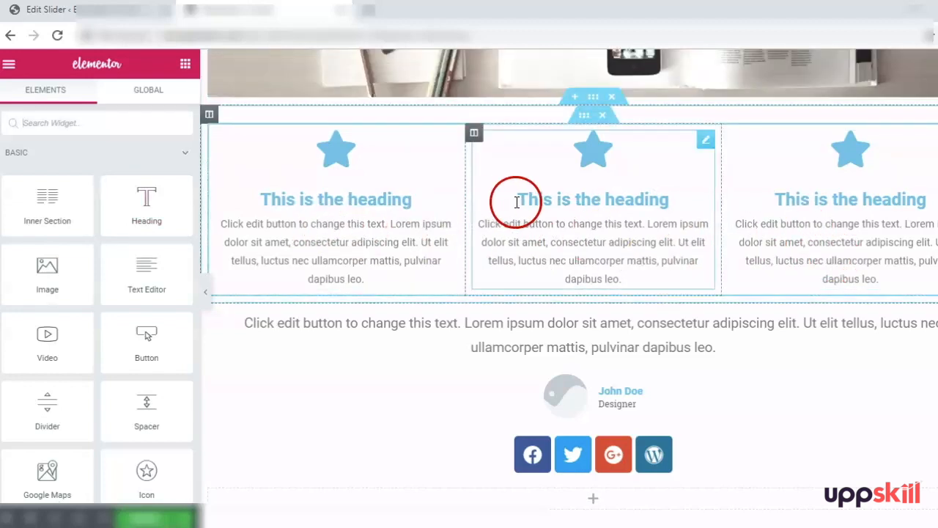
Step: Add a Heading widget above the three icon boxes, title it "Services" and align it to the center
left_click_drag(145, 206, 606, 132)
left_click(487, 125)
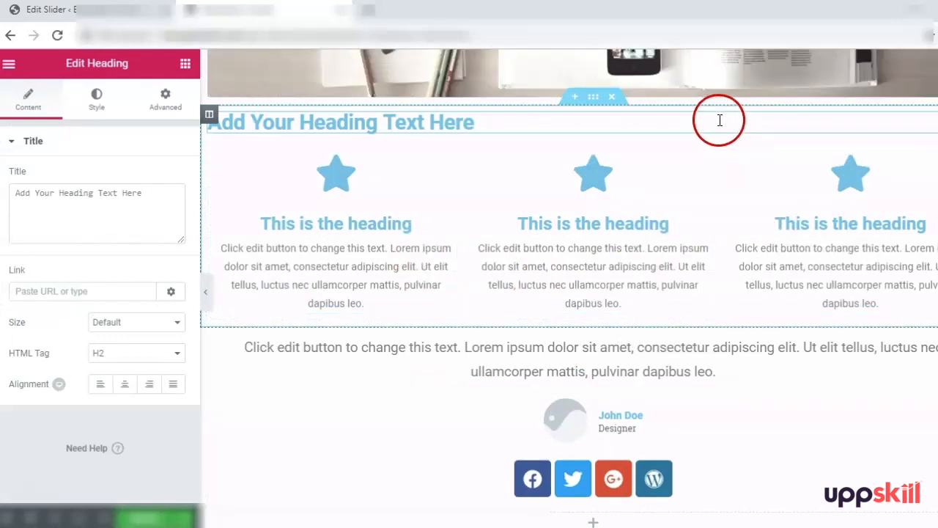
left_click_drag(500, 120, 212, 126)
left_click(497, 127)
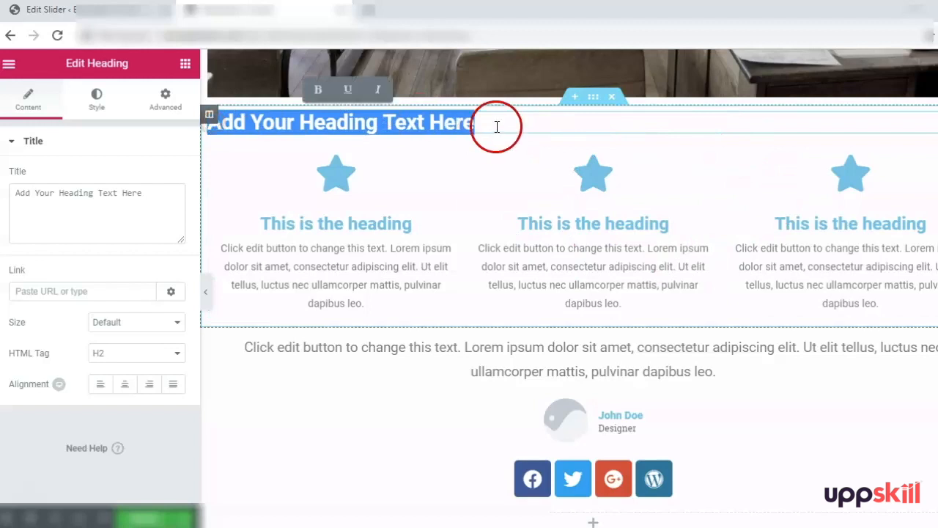
type("Services")
left_click(128, 389)
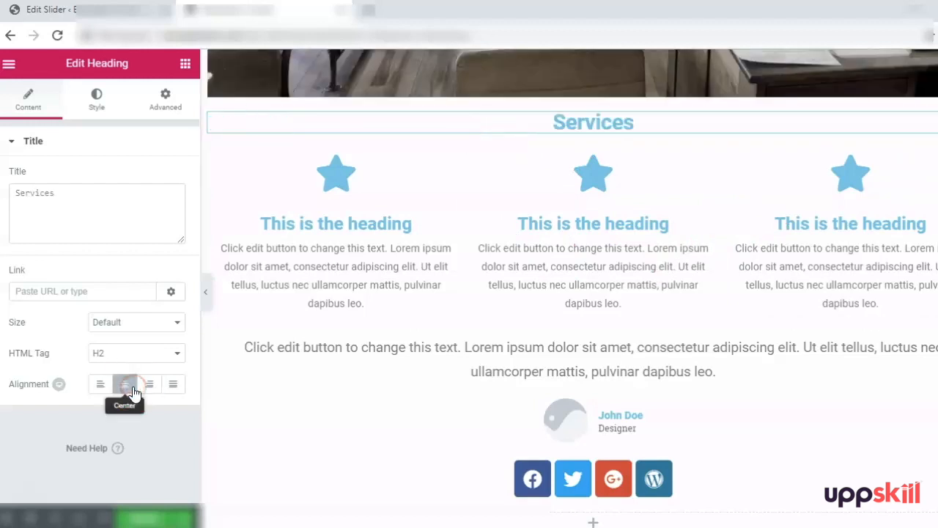
Step: Replace the first icon box's star with the Seedling icon from the Icon Library
left_click(329, 184)
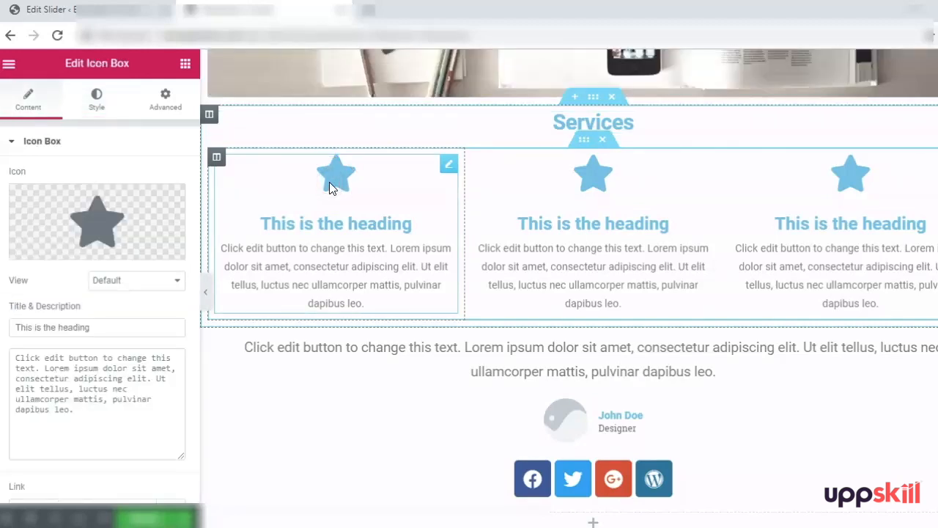
left_click(91, 224)
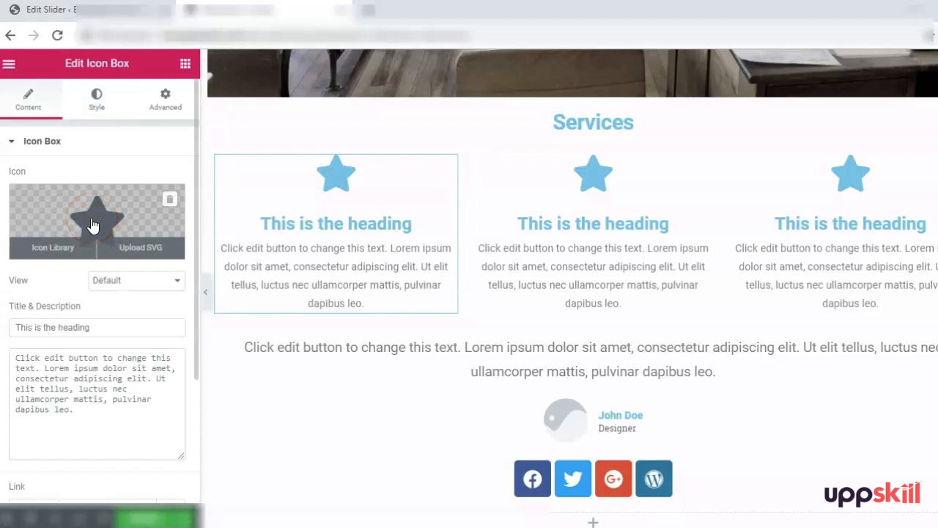
left_click(50, 249)
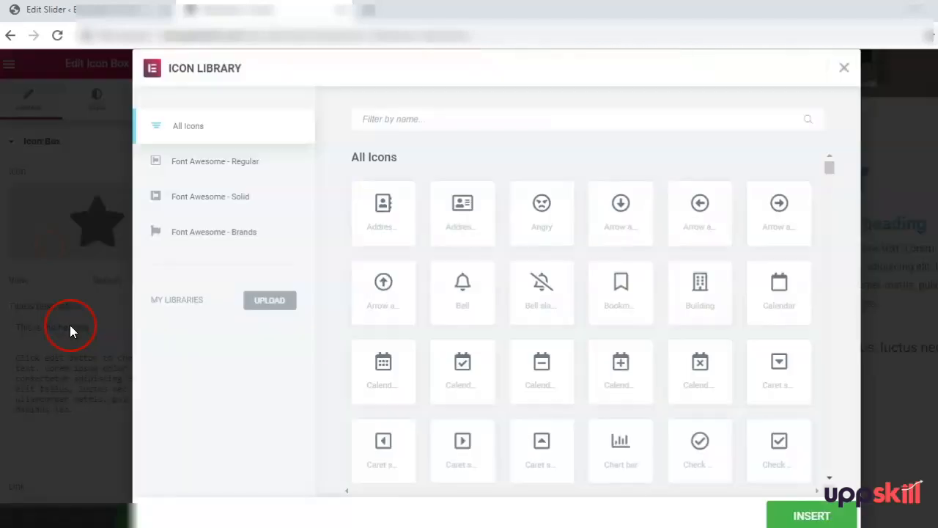
scroll(546, 359, "up", 5)
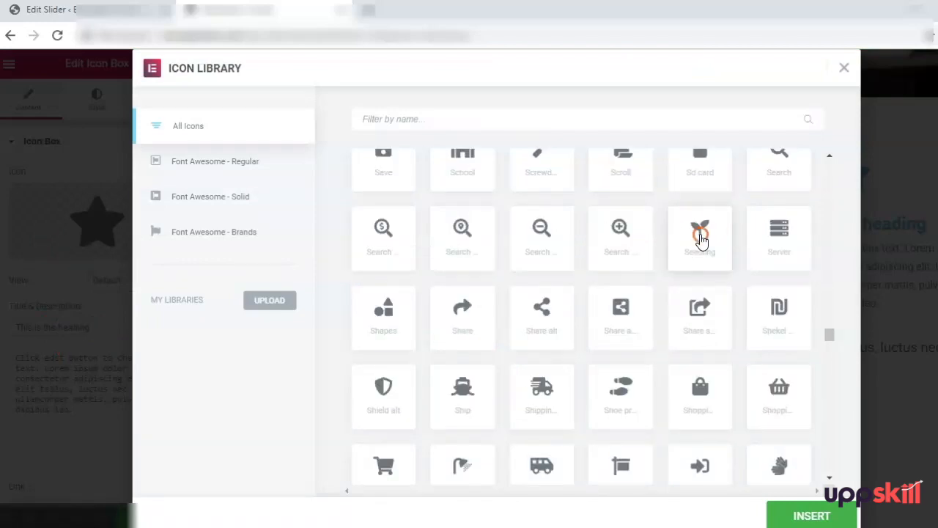
left_click(697, 237)
left_click(799, 512)
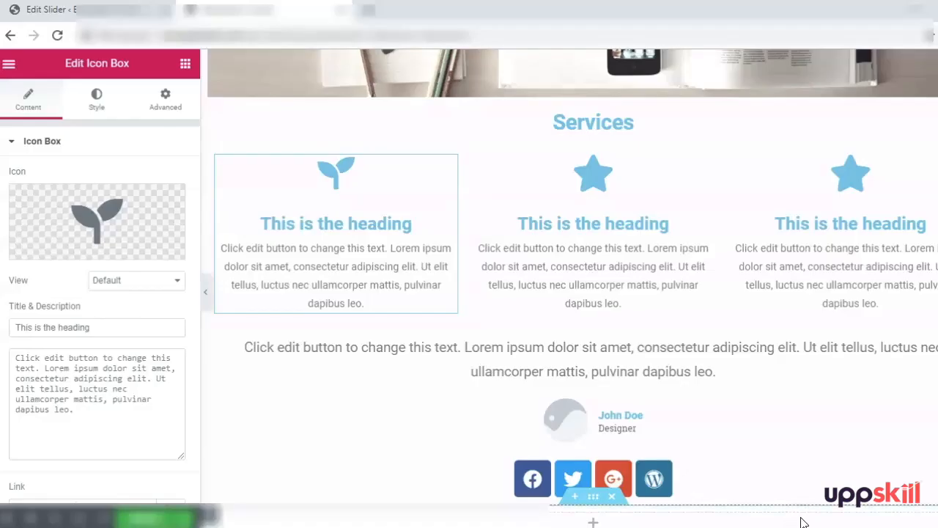
Step: Title the first icon box "Teacher Development" and replace its description with the text on integrating technology that begins "Every teacher is compassionate by nature."
mouse_move(107, 242)
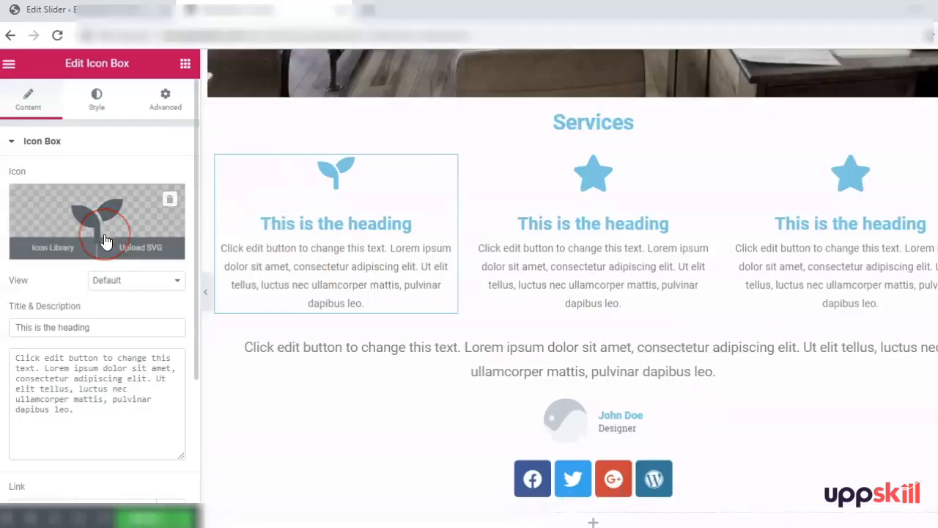
left_click_drag(105, 327, 13, 329)
type("Teacher Development")
left_click(68, 405)
left_click_drag(68, 405, 21, 354)
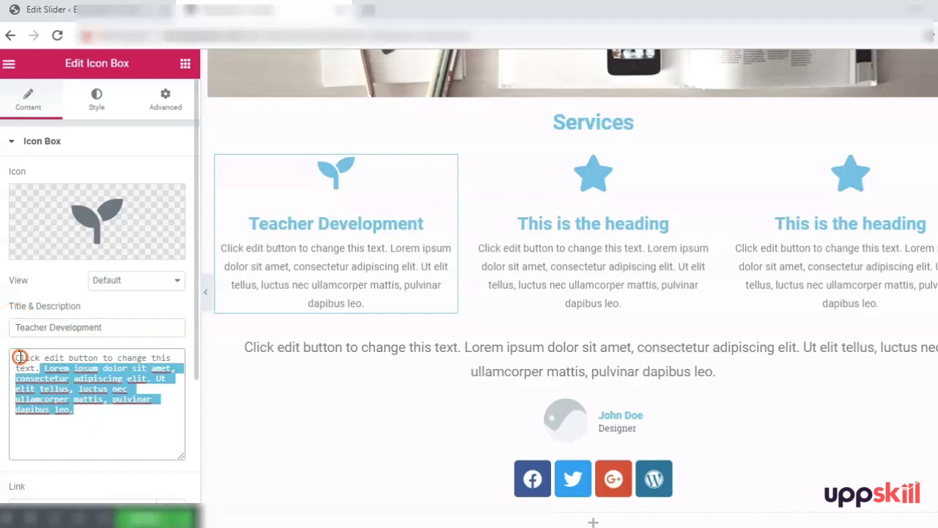
type("Every teacher is compassionate by nature. We only help them assimilate various strategies that best fit their teaching pedagogy, specifically through integrating technology.")
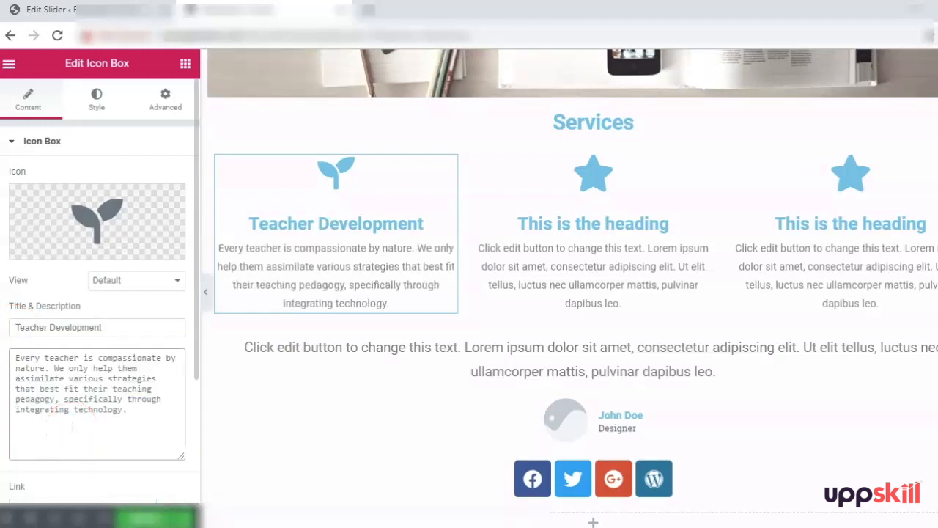
left_click(79, 425)
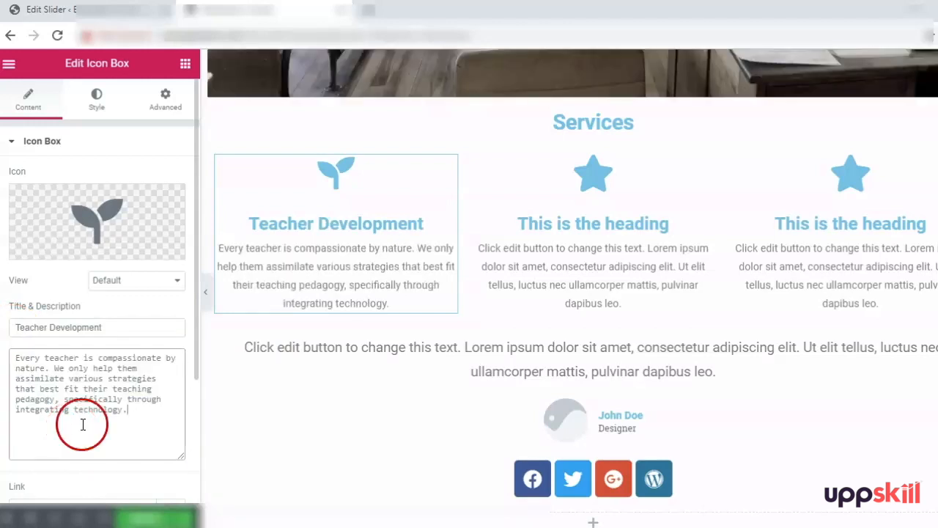
Step: Set the hover animation of the Teacher Development icon to Pulse Grow in the icon box's style settings
left_click(101, 103)
left_click(102, 105)
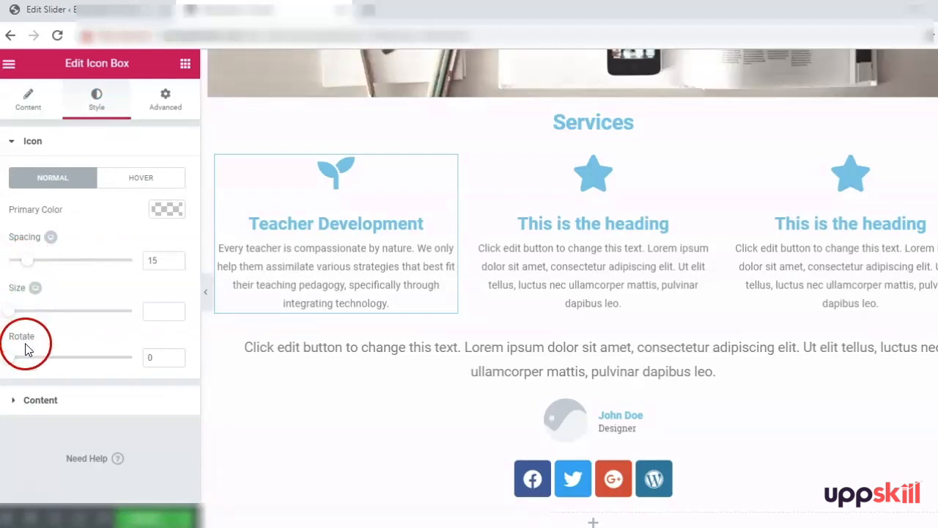
left_click(116, 181)
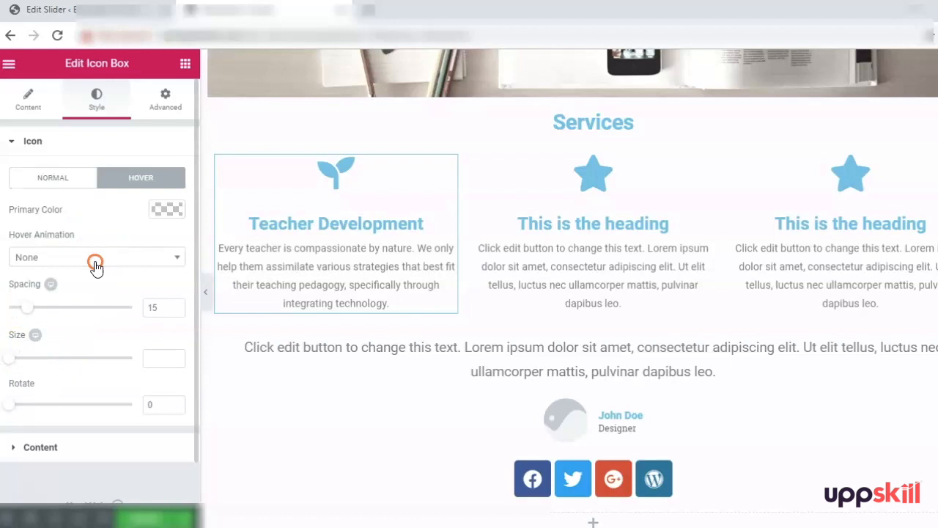
left_click(96, 264)
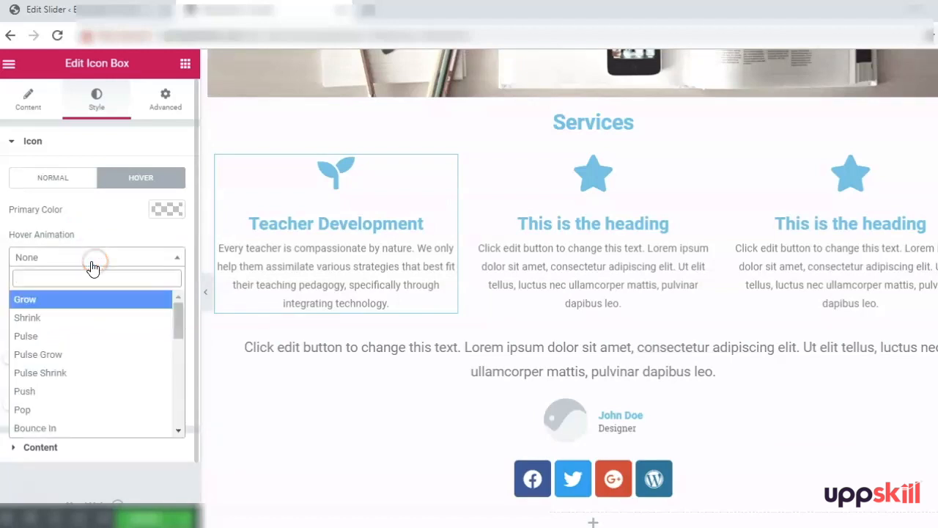
left_click(86, 321)
left_click(38, 354)
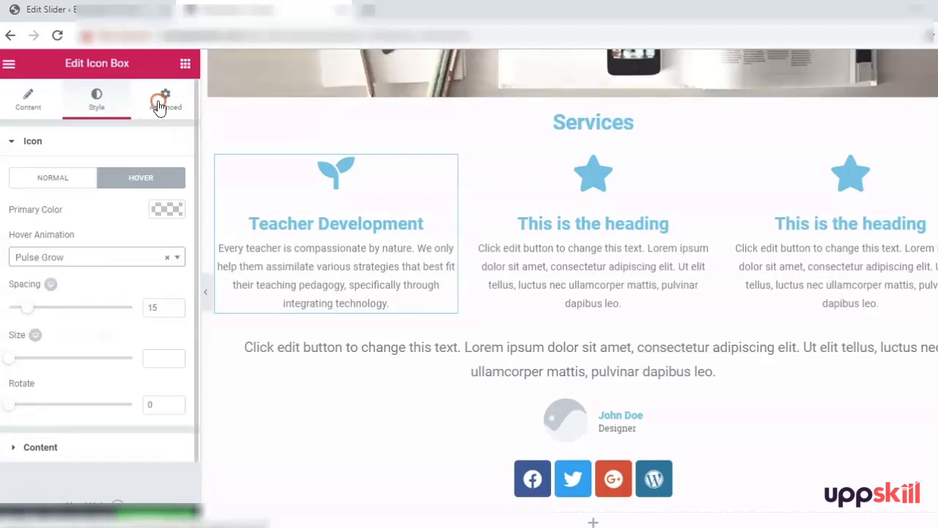
Step: Give the Teacher Development icon box a Classic background in light grey #efefef and update the Home page
left_click(159, 107)
scroll(55, 307, "down", 1)
left_click(55, 308)
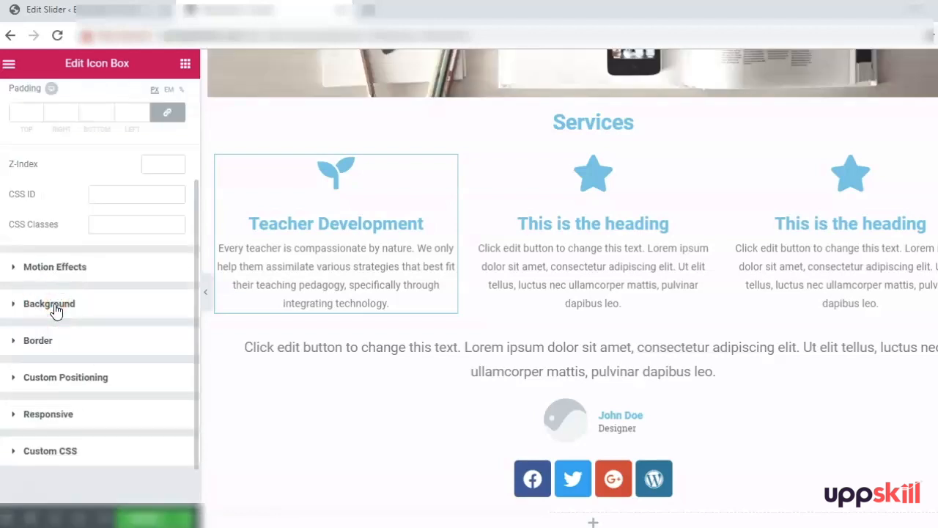
left_click(130, 284)
left_click(167, 314)
left_click(99, 360)
left_click_drag(97, 363, 36, 343)
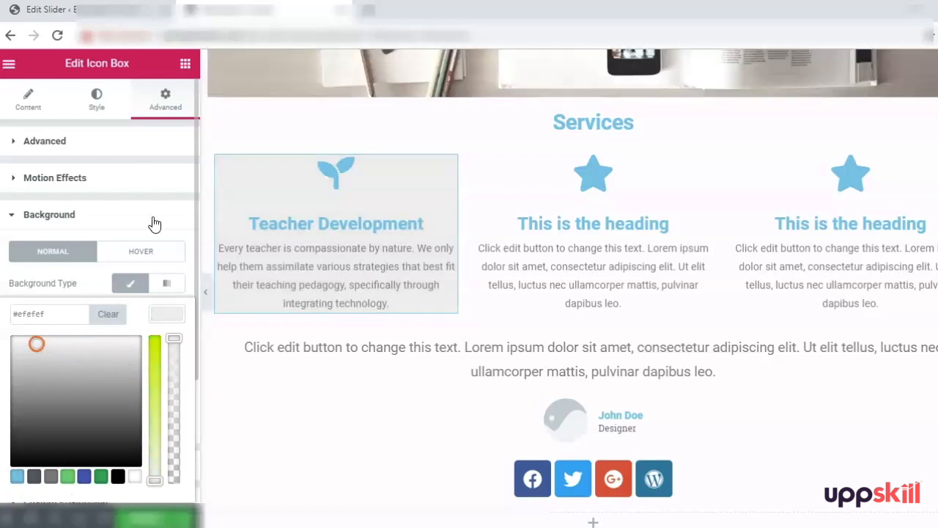
left_click(180, 216)
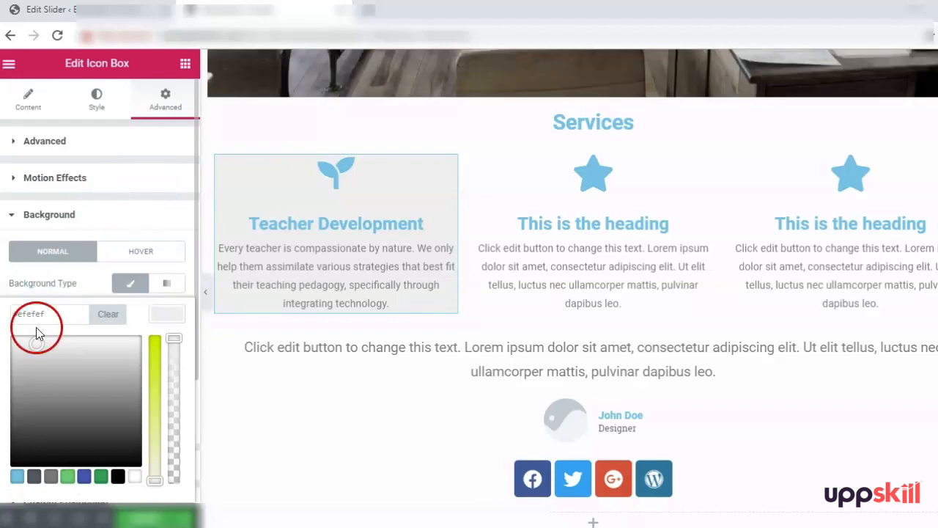
left_click(142, 519)
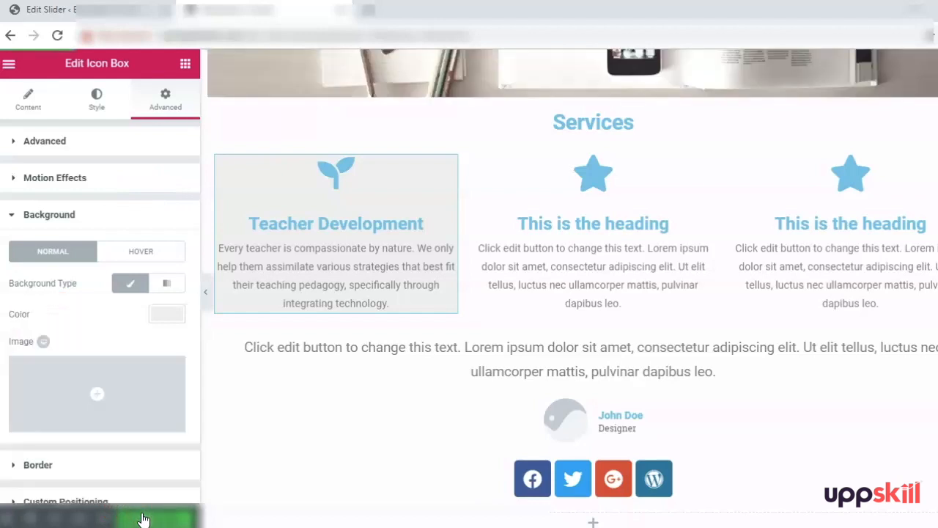
Step: Add a Divider widget between the icon boxes and the testimonial
left_click(185, 63)
left_click_drag(50, 336, 706, 256)
left_click(501, 203)
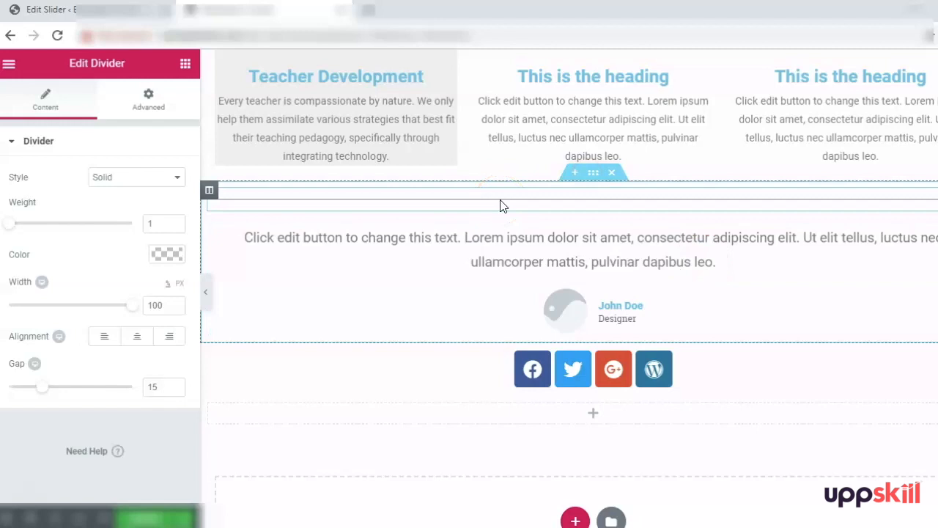
Step: Add a Text Editor widget in a new section at the end of the Home page, below the social icons
scroll(419, 414, "down", 1)
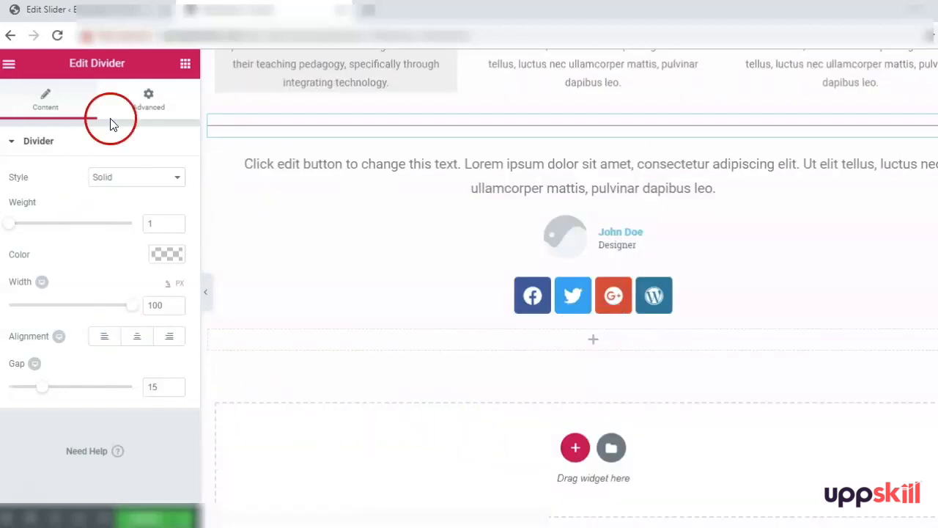
left_click(188, 67)
left_click_drag(150, 275, 489, 436)
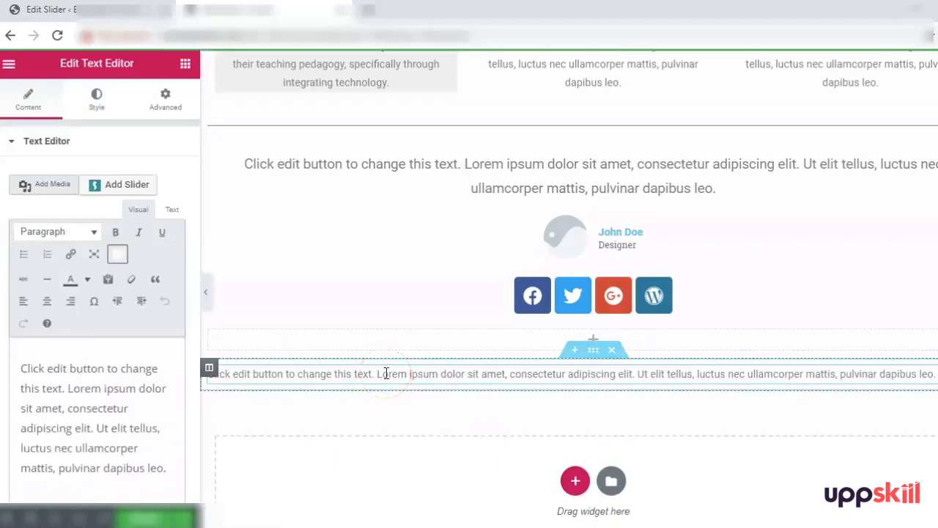
Step: Replace the Text Editor placeholder with the paragraphs about enjoying education, helping educate each other and teaching life skills
left_click_drag(23, 370, 172, 474)
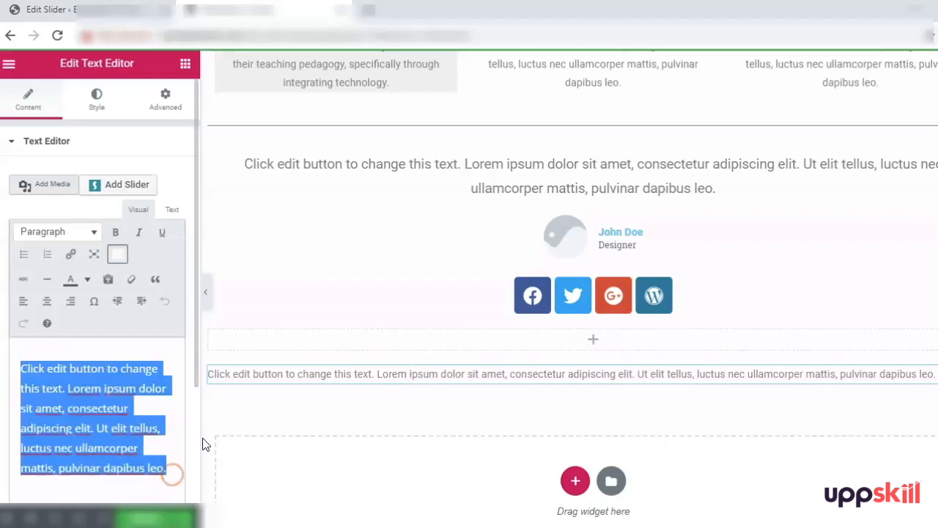
Step: Try the Tahoma font family in the text's typography settings and return it to Default
left_click(167, 243)
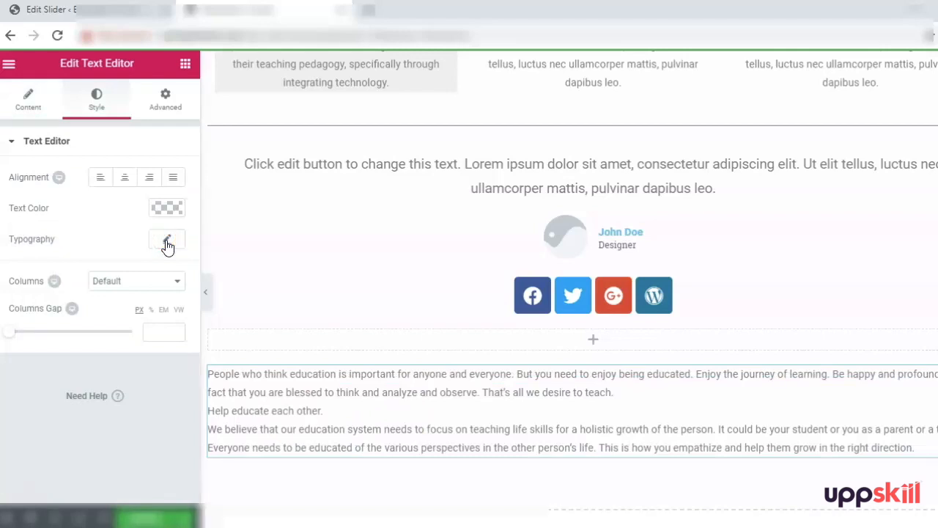
left_click(167, 243)
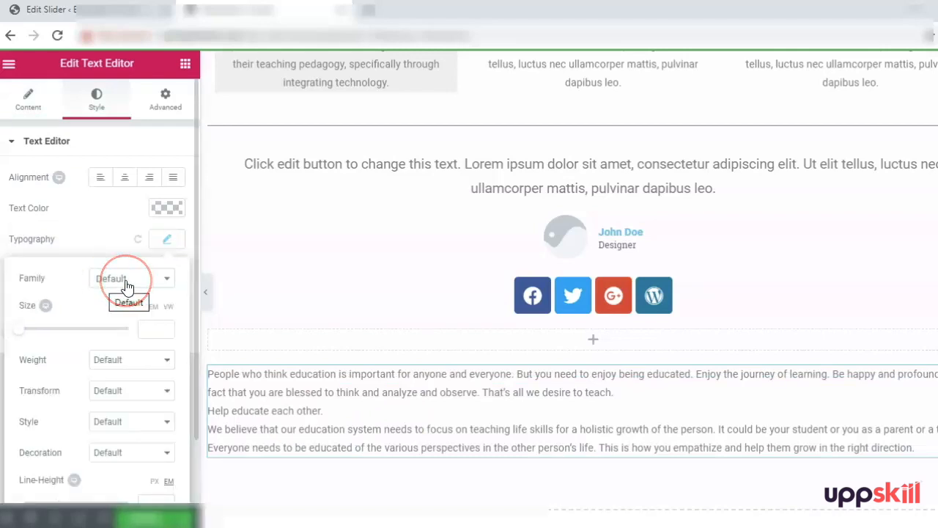
left_click(127, 285)
left_click(123, 374)
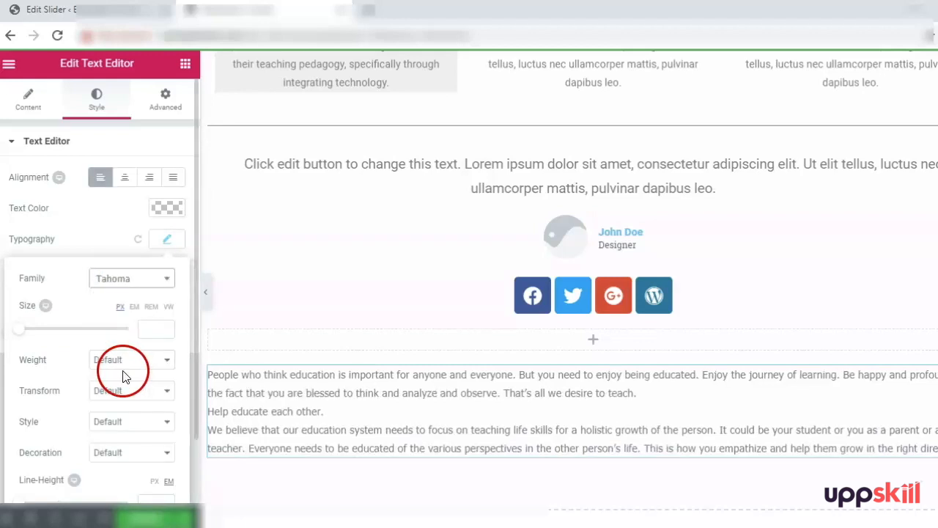
left_click(124, 284)
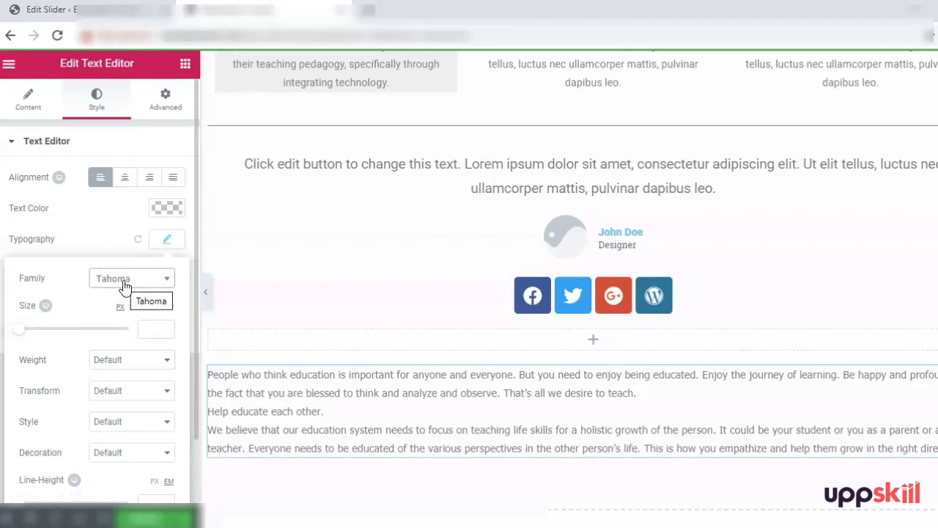
left_click(125, 285)
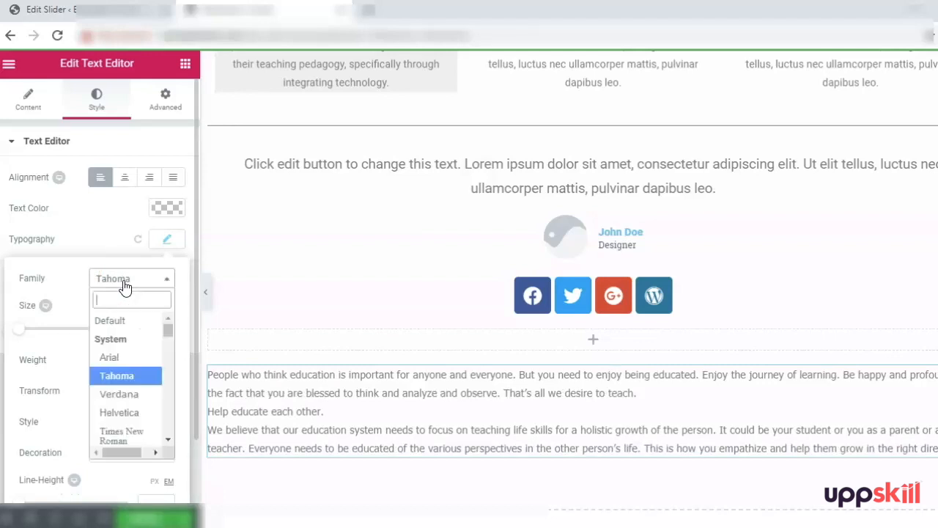
left_click(112, 323)
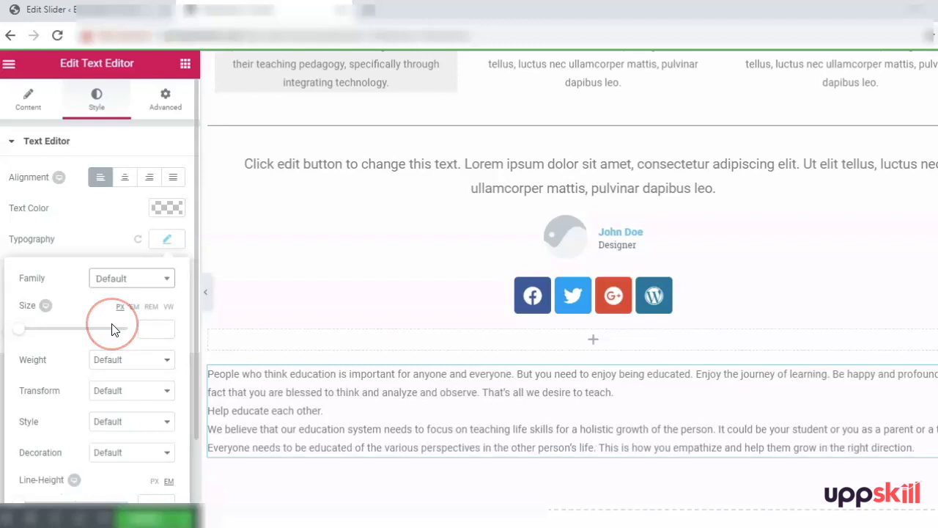
left_click(48, 330)
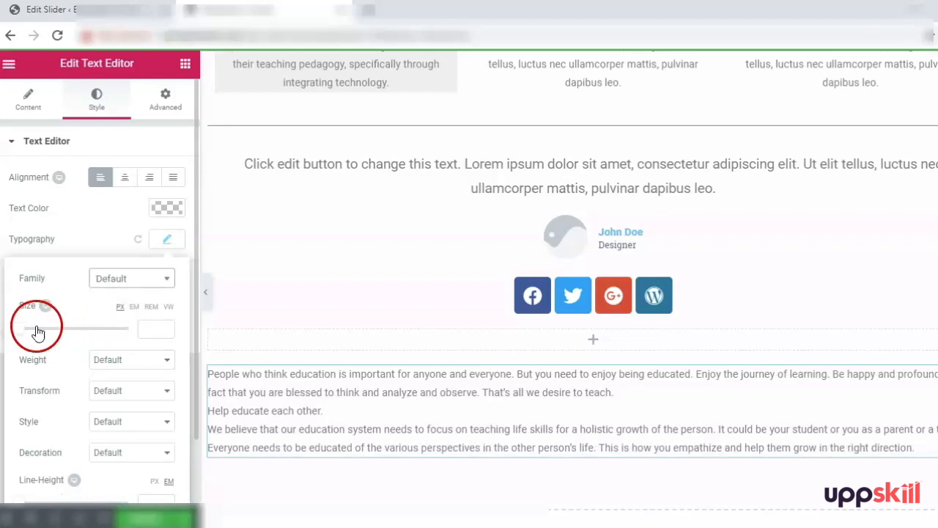
left_click(63, 396)
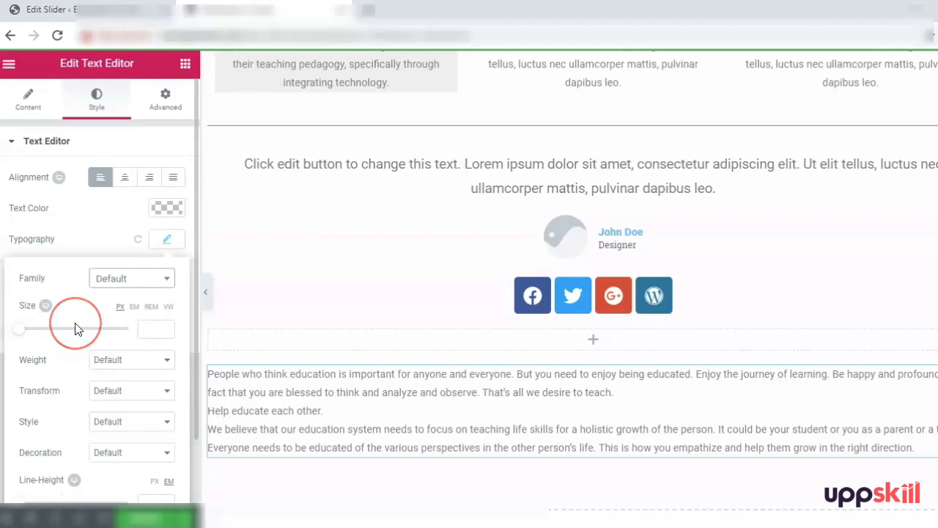
Step: Insert the team.jpg image from the media library at the start of the text
left_click(28, 103)
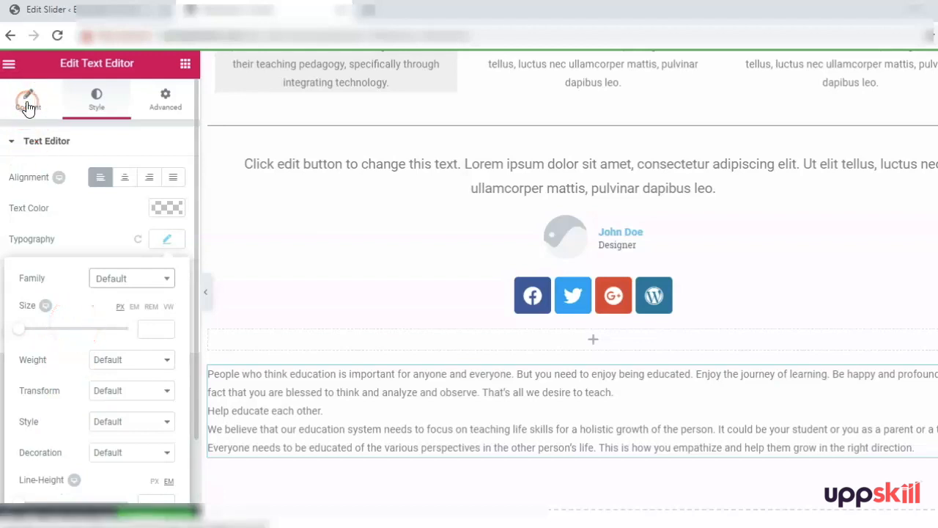
left_click(44, 187)
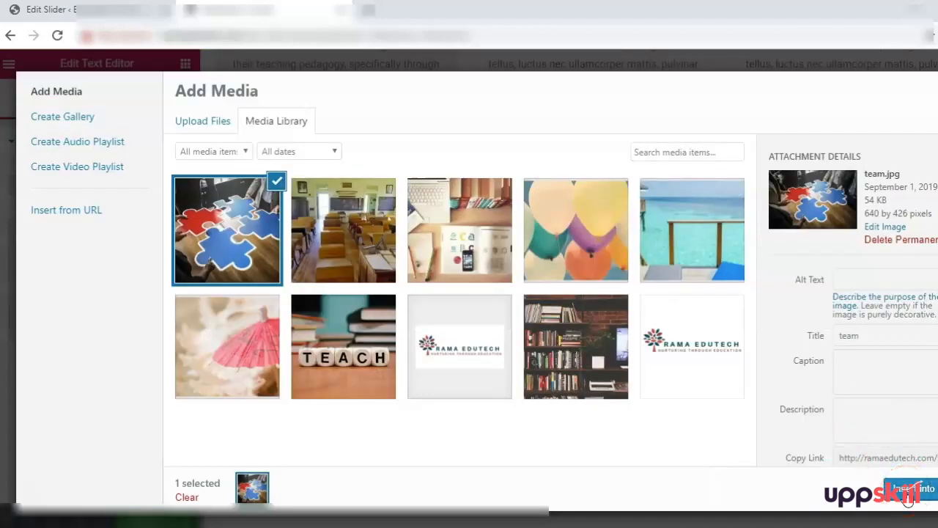
left_click(909, 489)
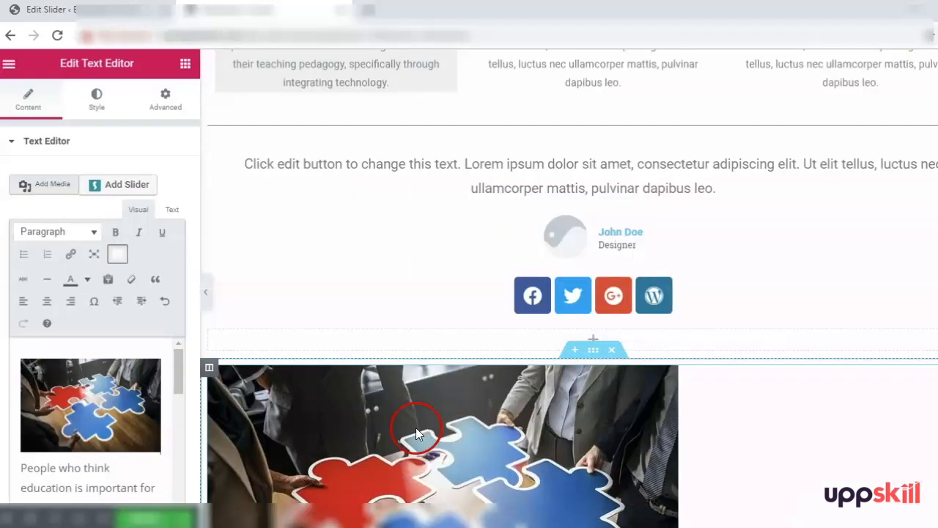
Step: Move the puzzle image from the start of the text to just after the line "Help educate each other."
left_click(146, 426)
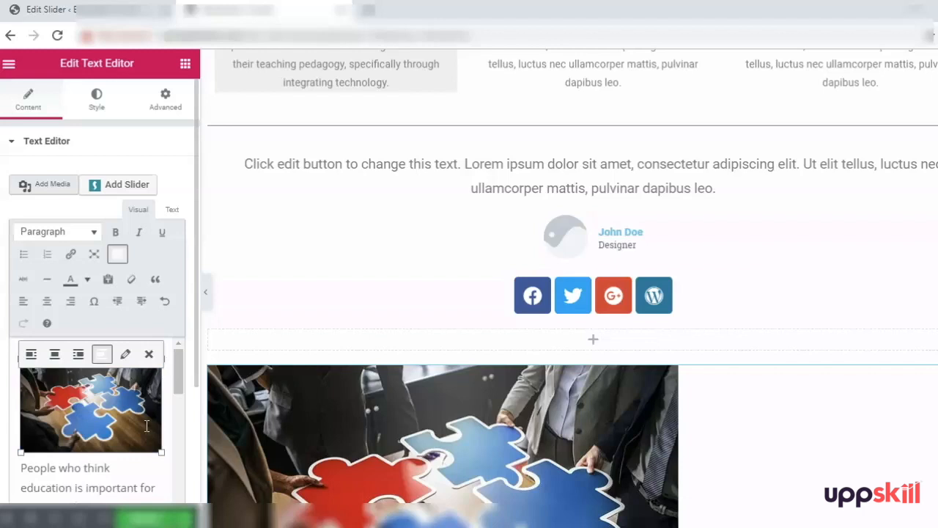
key("Delete")
left_click(157, 474)
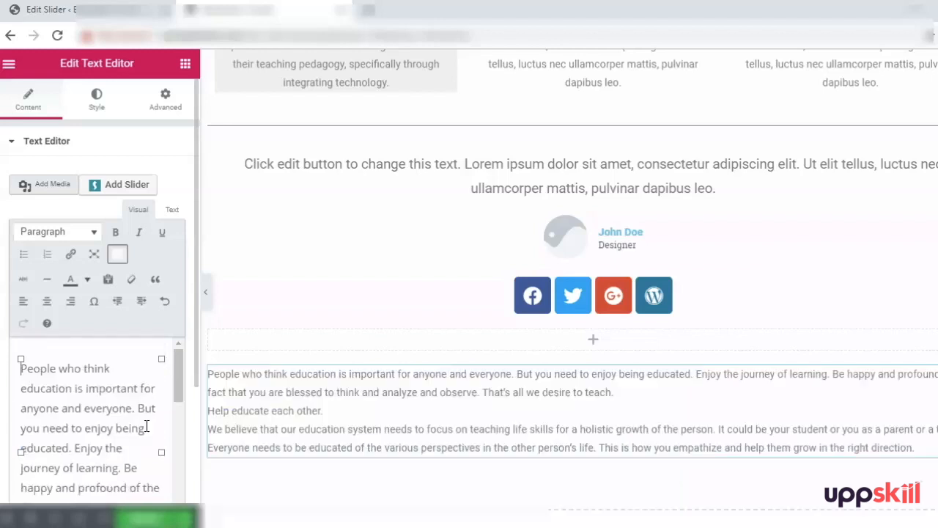
left_click(176, 449)
left_click(178, 423)
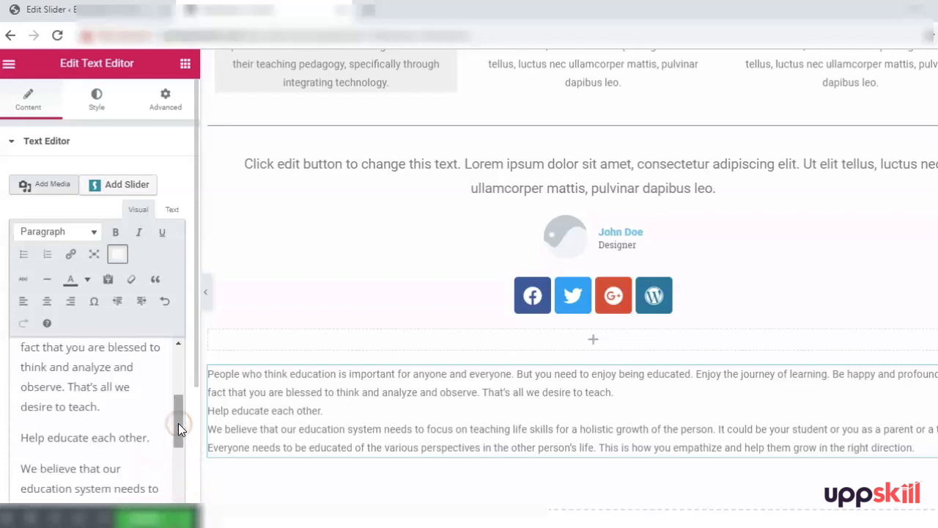
left_click(164, 439)
key("ctrl+v")
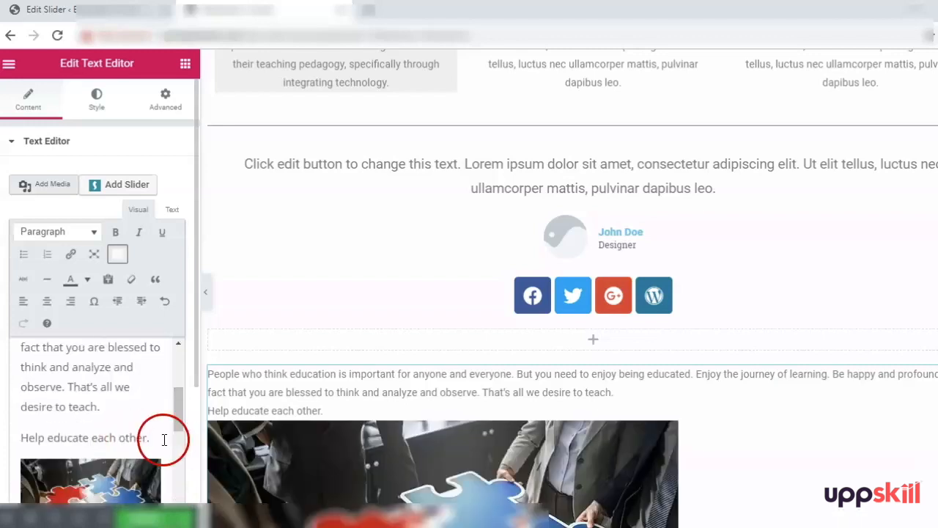
Step: Shrink the puzzle image in the text to a small picture
left_click(178, 448)
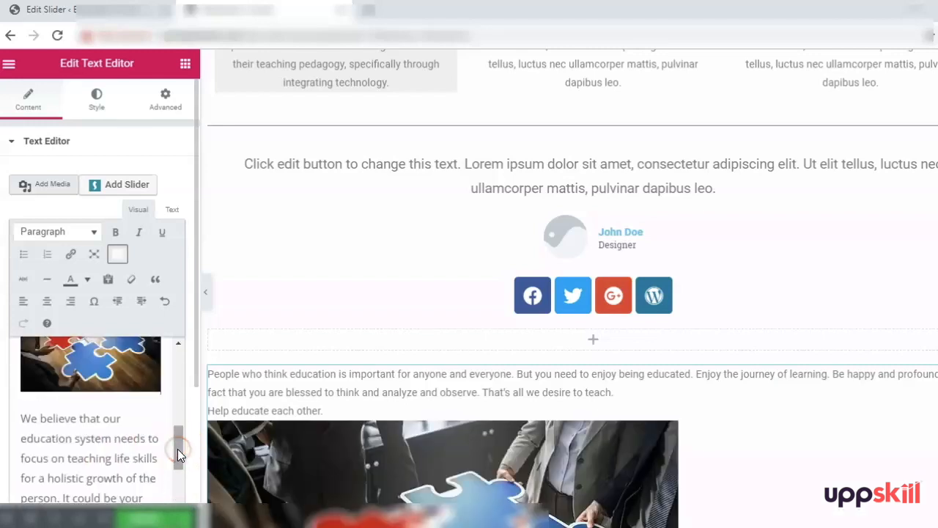
left_click_drag(177, 442, 177, 418)
left_click(110, 461)
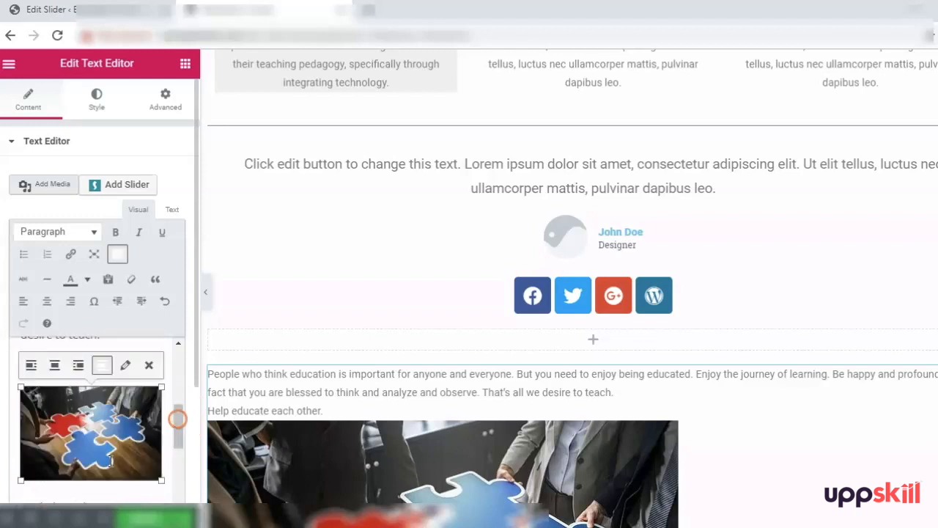
mouse_move(161, 386)
left_mouse_down()
mouse_move(134, 401)
mouse_move(167, 381)
left_mouse_up()
Step: Align the puzzle image to the right of the last paragraph and update the Home page
left_click(79, 365)
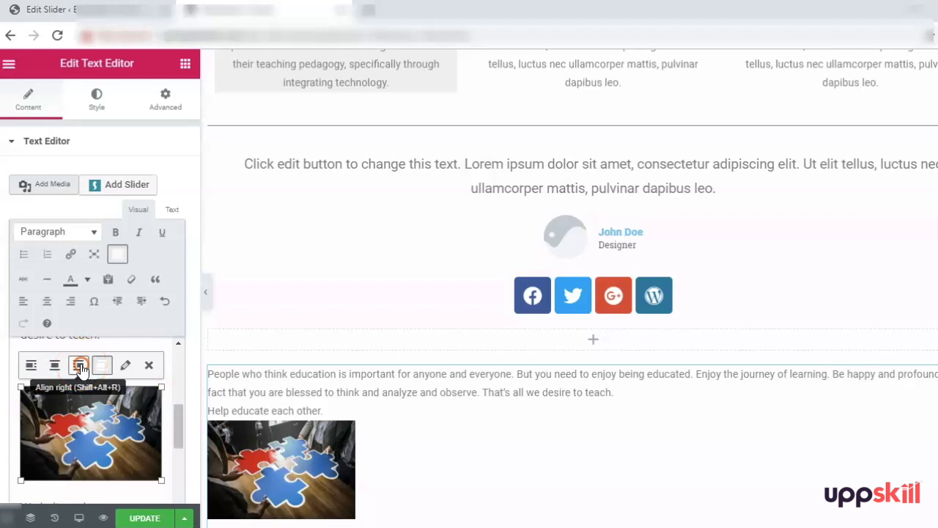
left_click(80, 366)
left_click(55, 365)
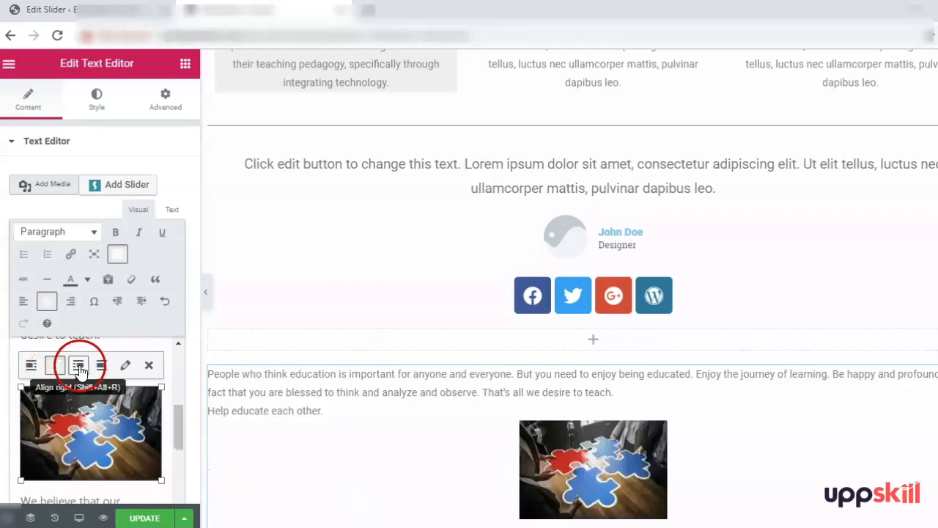
left_click(79, 365)
left_click(151, 435)
left_click(143, 518)
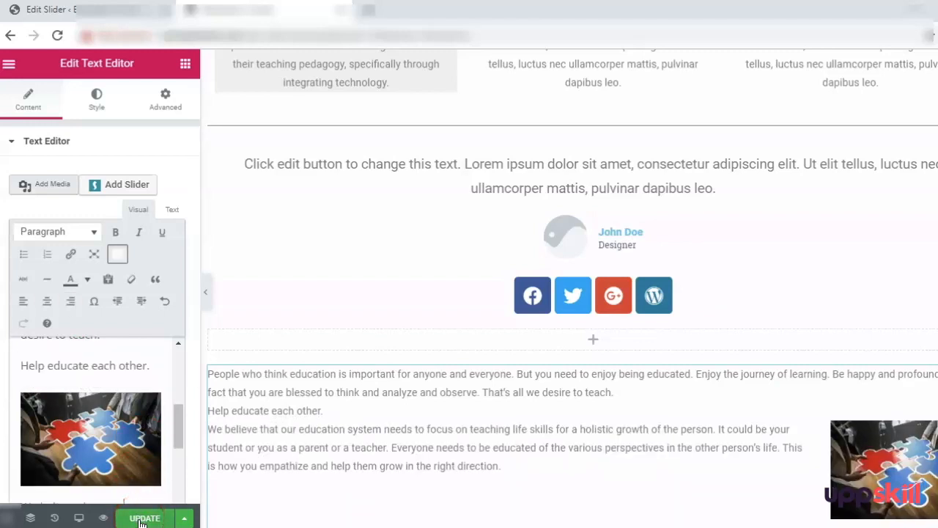
Step: Move the text and image section up, directly below the Services icon boxes and above the divider
mouse_move(565, 364)
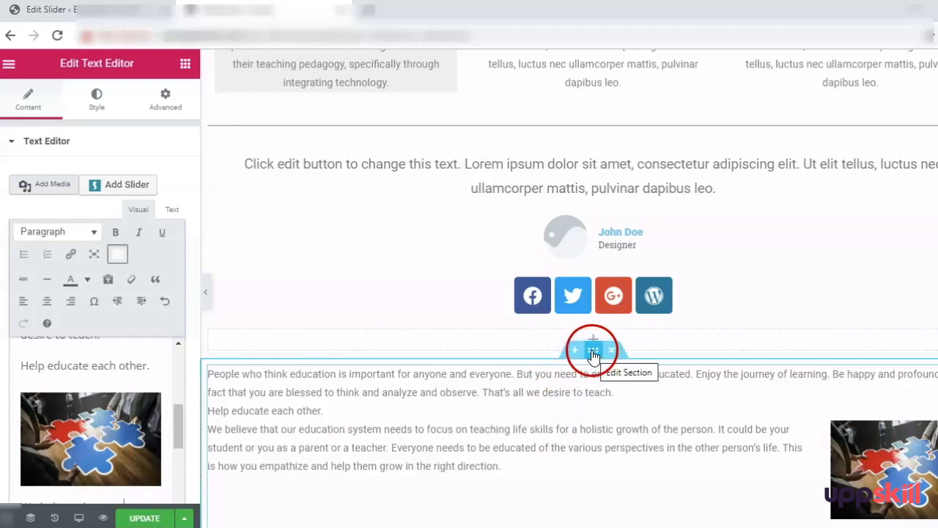
left_click_drag(593, 357, 606, 114)
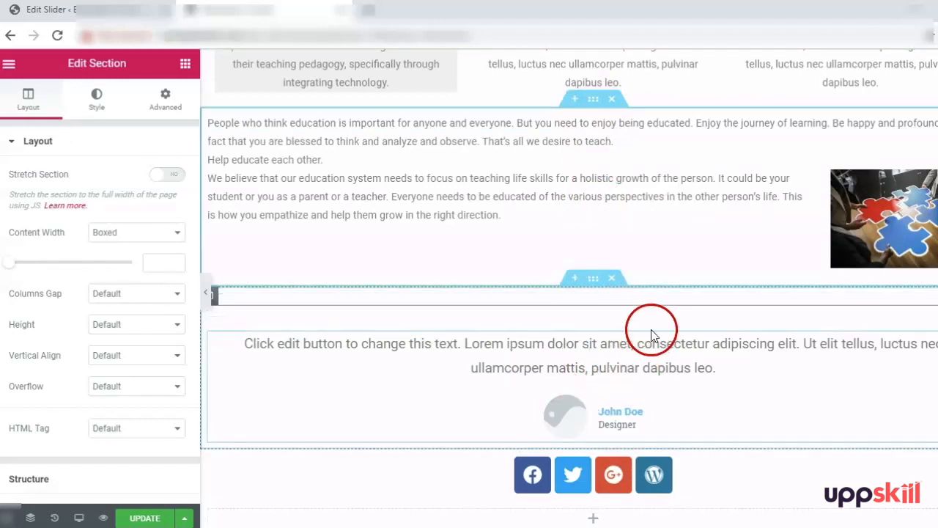
Step: Review the Home page layout from the slider down through the icon boxes, text section, divider and testimonial
scroll(665, 303, "up", 2)
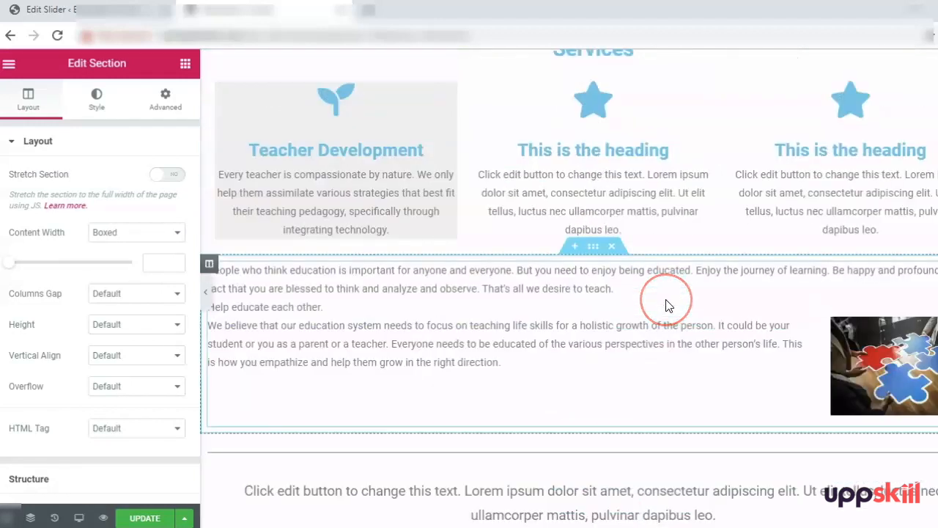
scroll(667, 305, "up", 3)
scroll(666, 304, "down", 8)
scroll(667, 299, "up", 2)
scroll(667, 299, "up", 8)
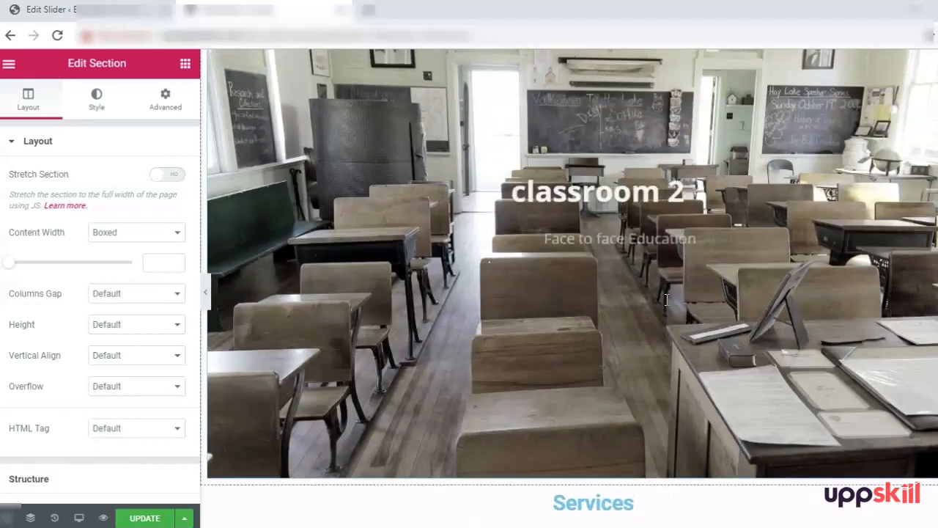
scroll(667, 299, "down", 3)
scroll(667, 299, "down", 3)
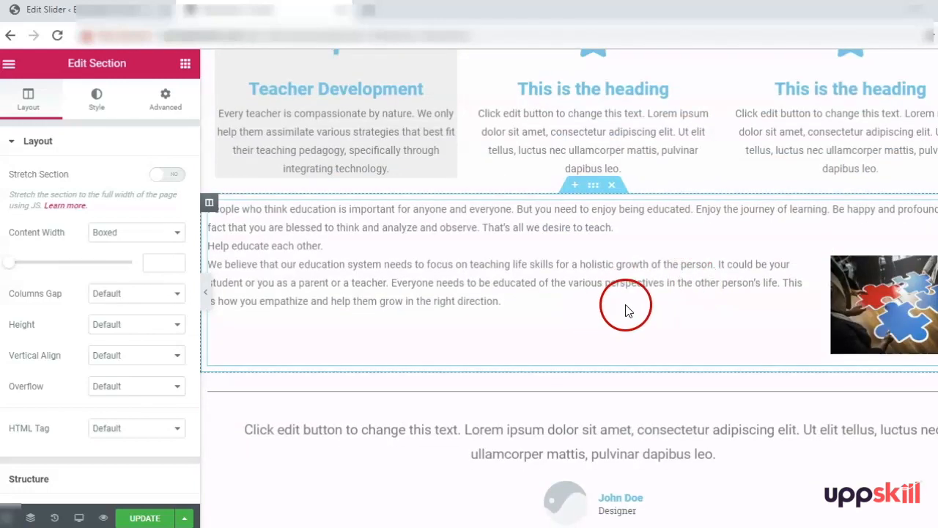
scroll(625, 310, "down", 4)
scroll(491, 297, "up", 4)
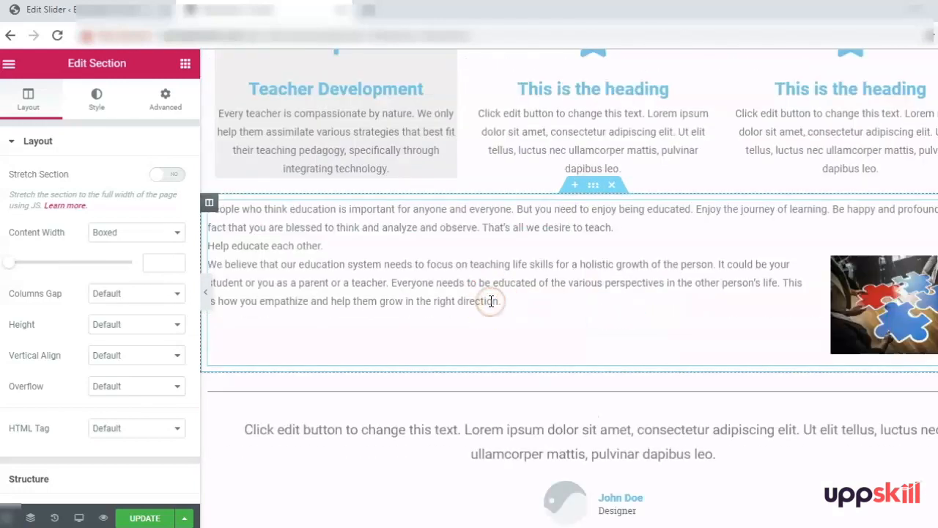
Step: Set the entrance animation of the education text to Fade In Left in its motion effects
left_click(491, 300)
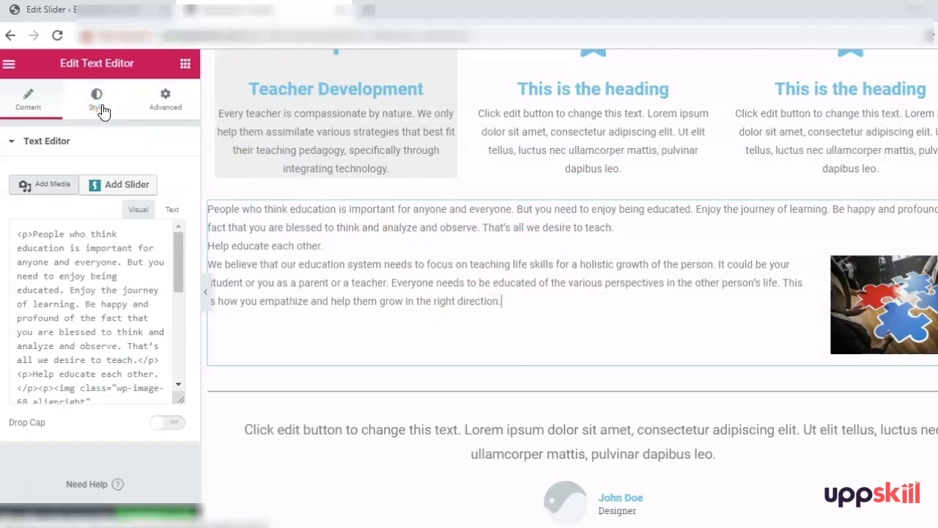
left_click(166, 100)
left_click(73, 412)
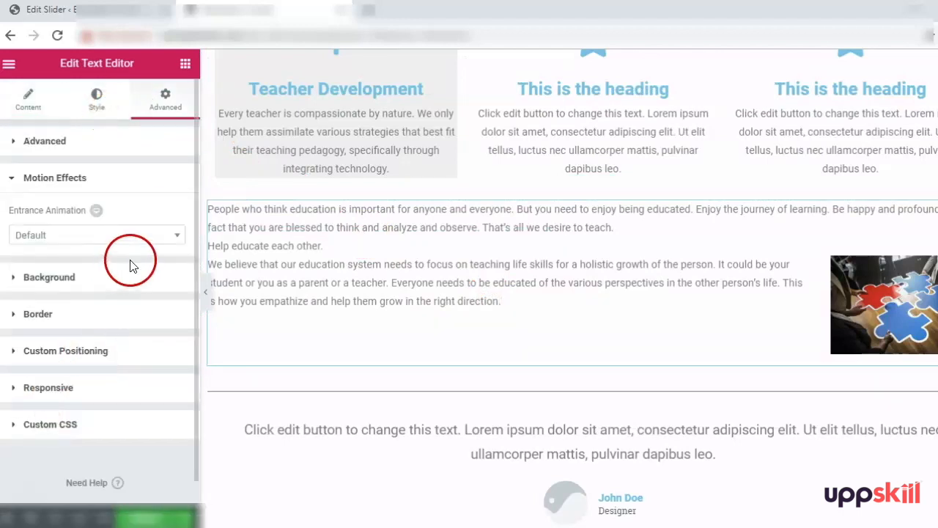
left_click(62, 233)
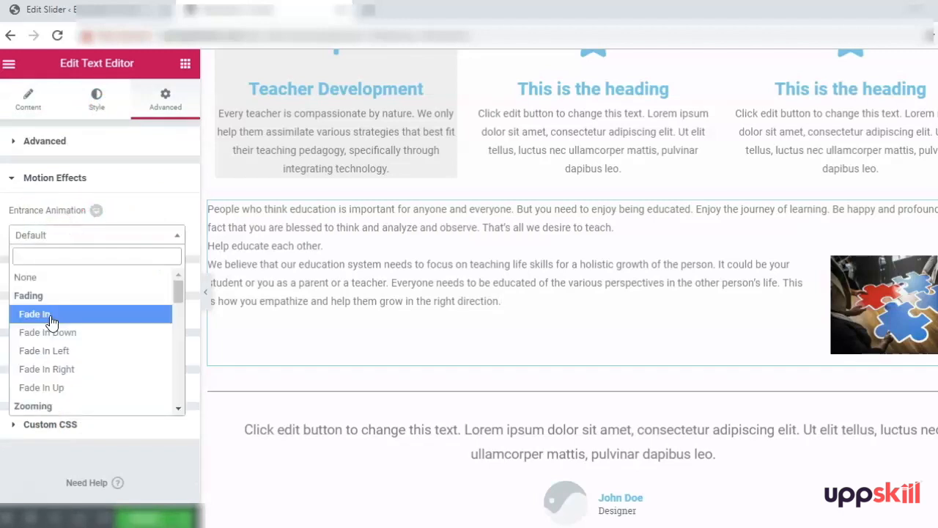
left_click(50, 315)
left_click(121, 236)
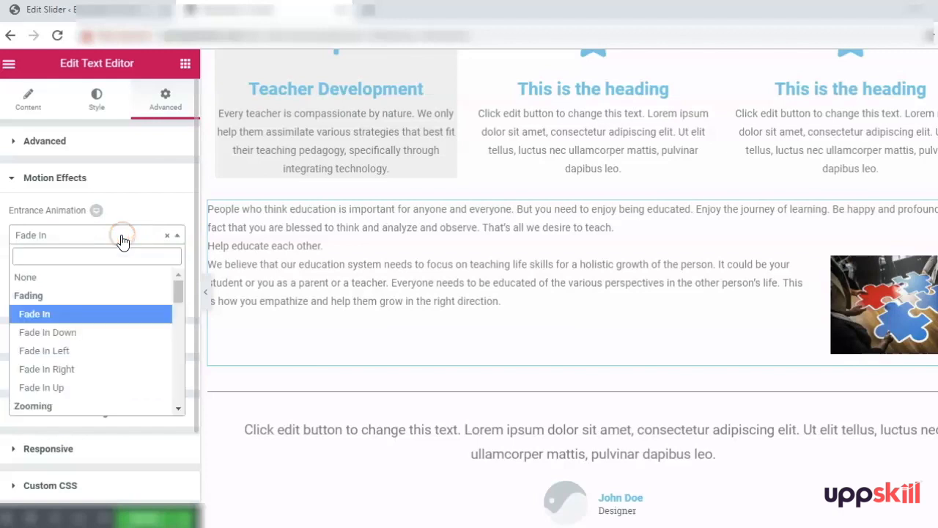
left_click(87, 357)
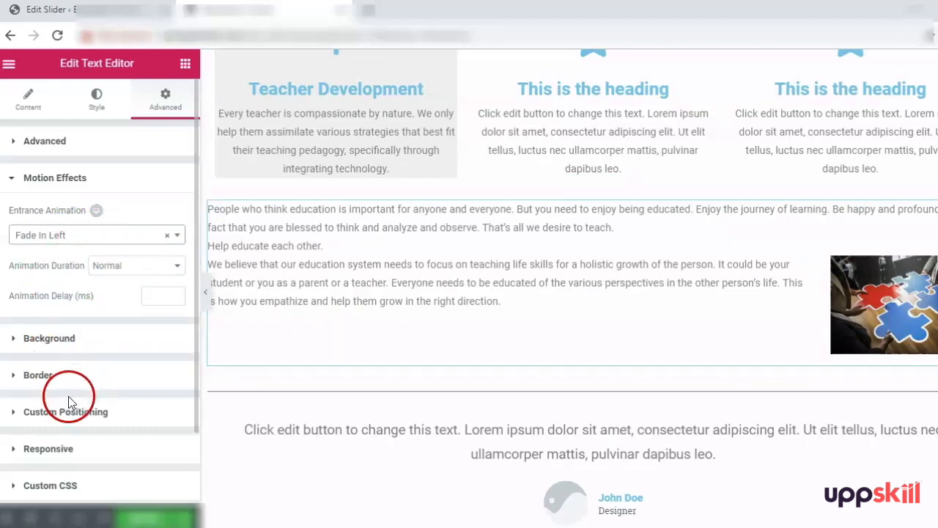
Step: Delete the section with the social icons below the testimonial
scroll(452, 339, "down", 1)
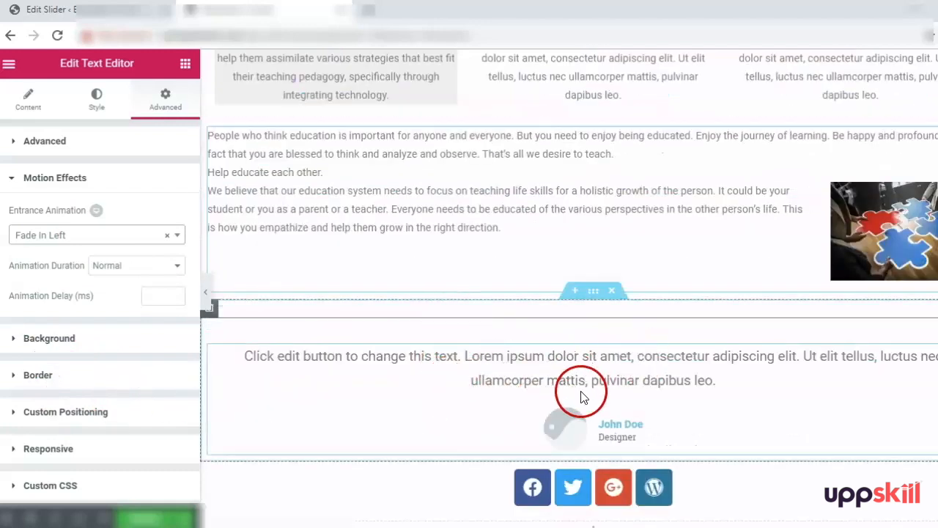
scroll(471, 389, "down", 3)
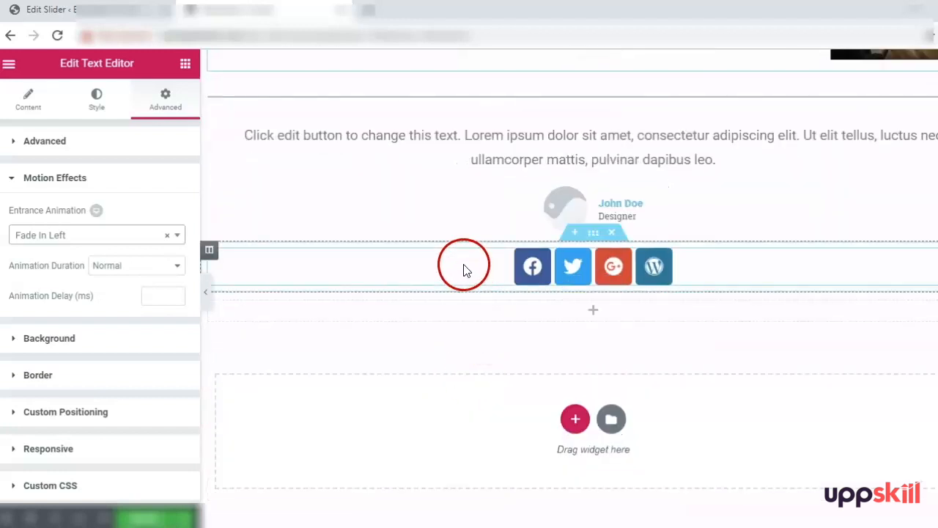
left_click(611, 240)
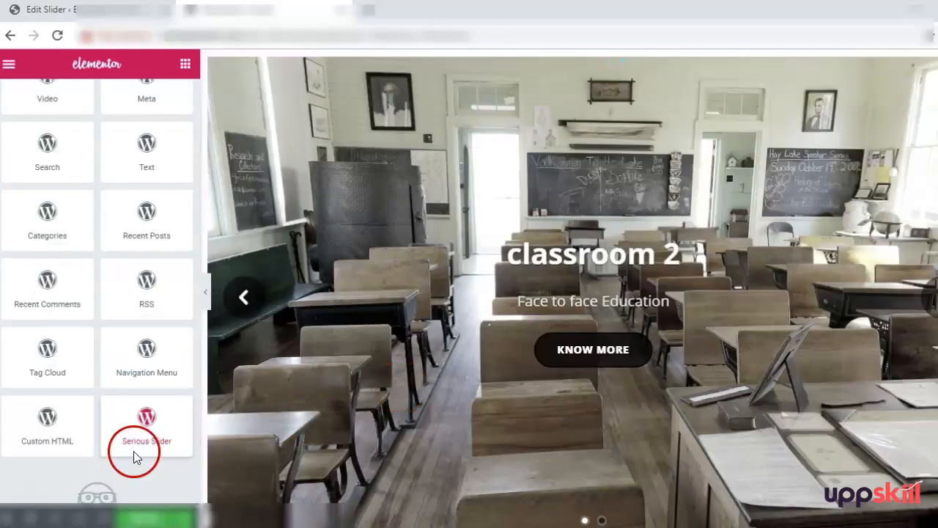
Step: Try adding a Navigation Menu widget above the slider, and delete it again
left_click_drag(148, 362, 700, 59)
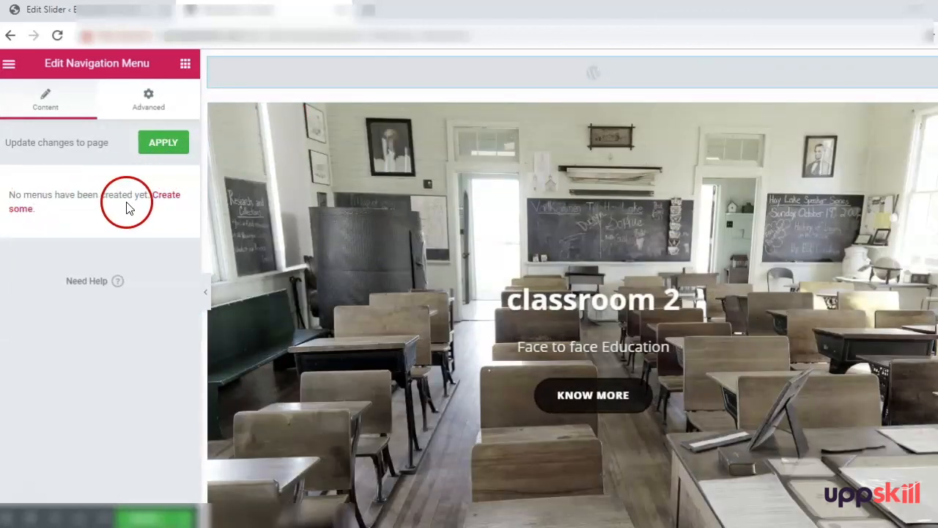
left_click(162, 196)
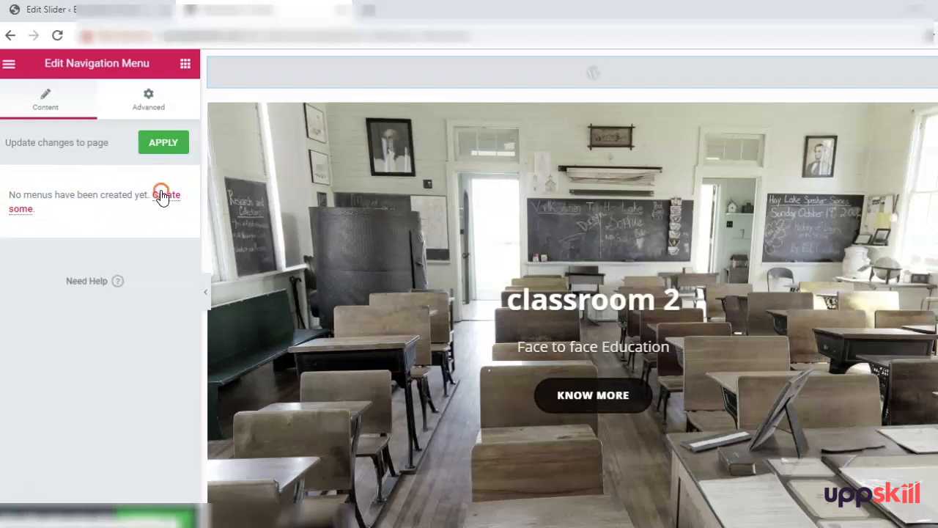
left_click(623, 152)
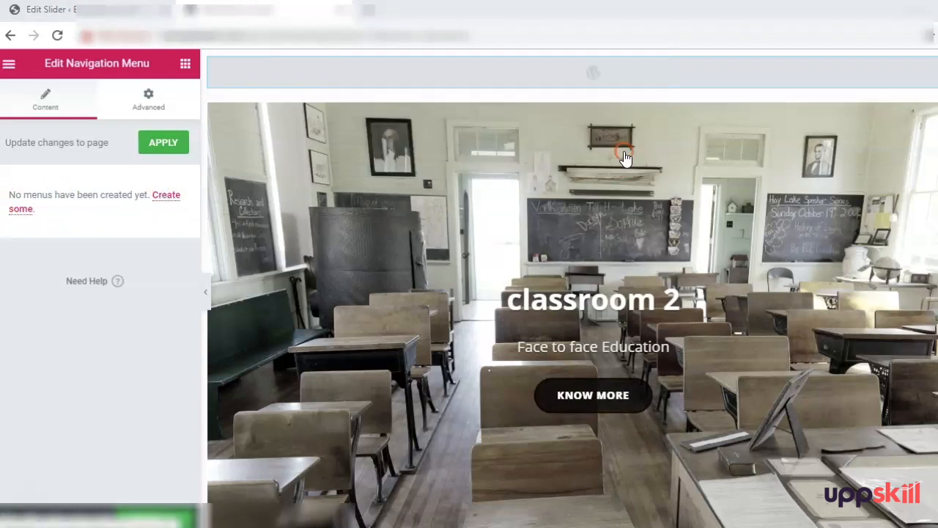
mouse_move(591, 73)
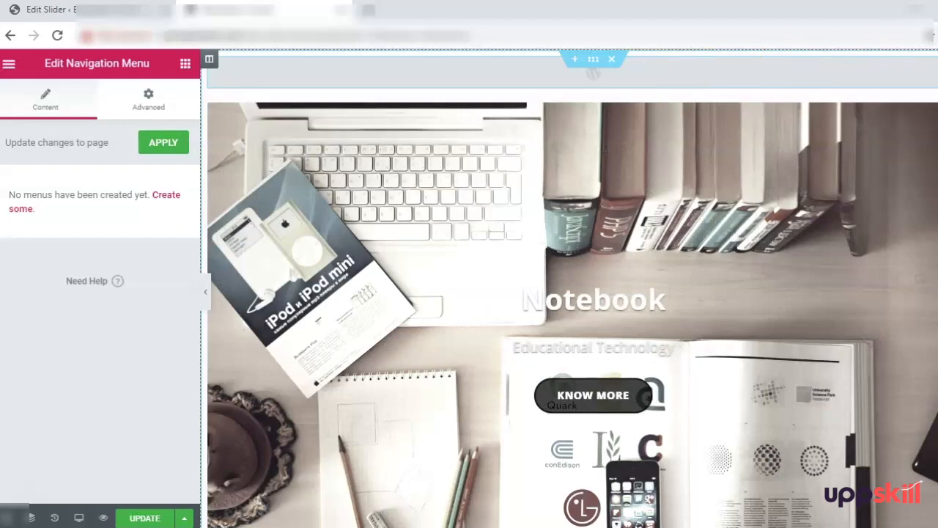
right_click(929, 94)
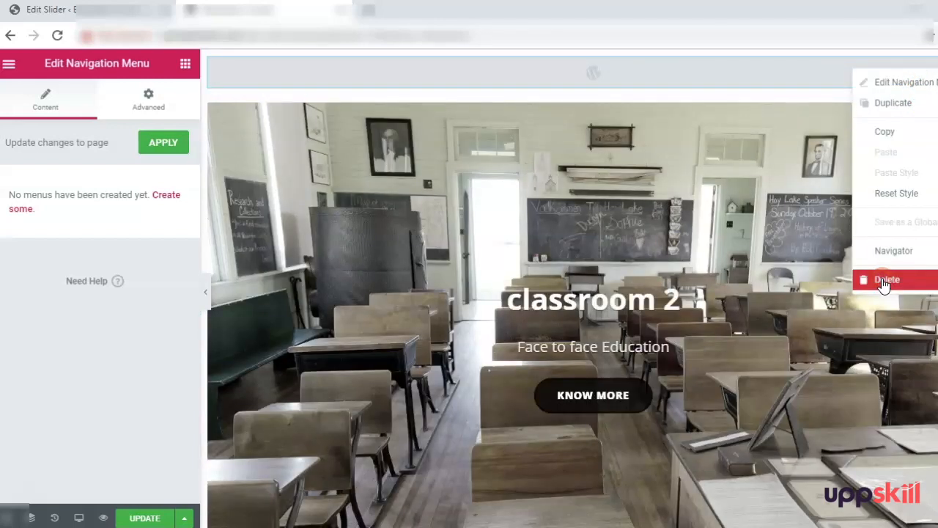
left_click(884, 282)
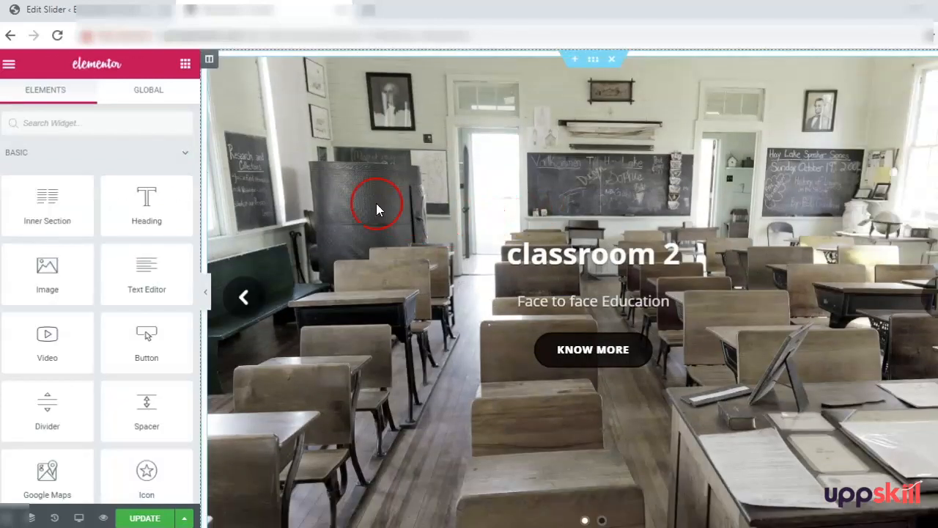
Step: Update the Home page and check the live site's front page in a new browser tab
left_click(161, 519)
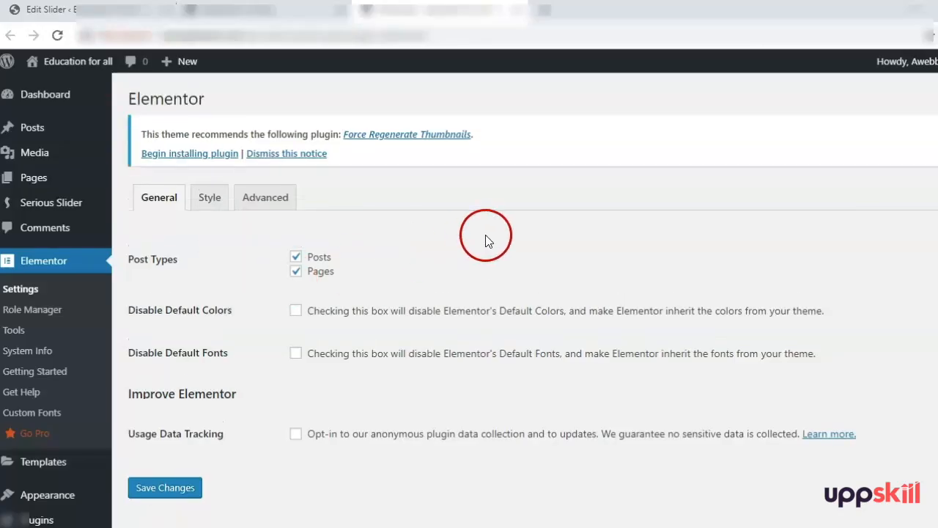
left_click(544, 11)
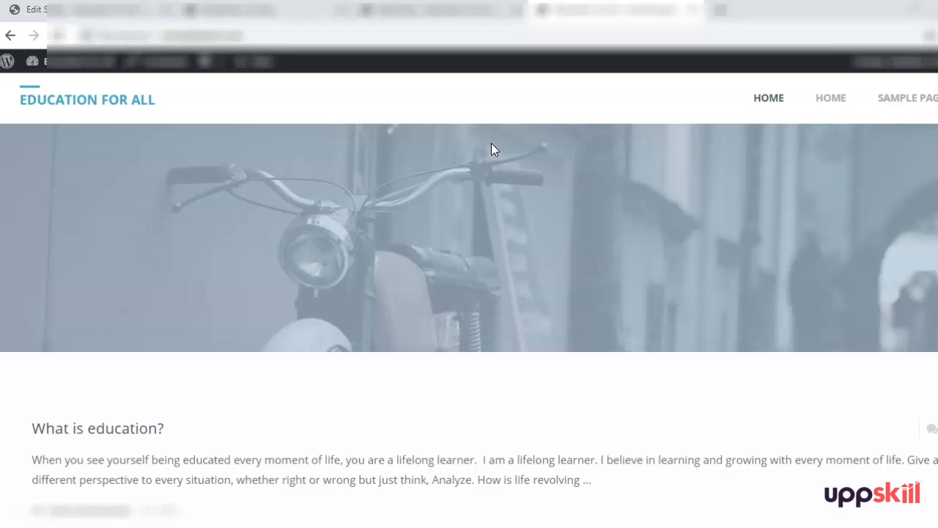
scroll(491, 145, "down", 5)
scroll(491, 144, "down", 1)
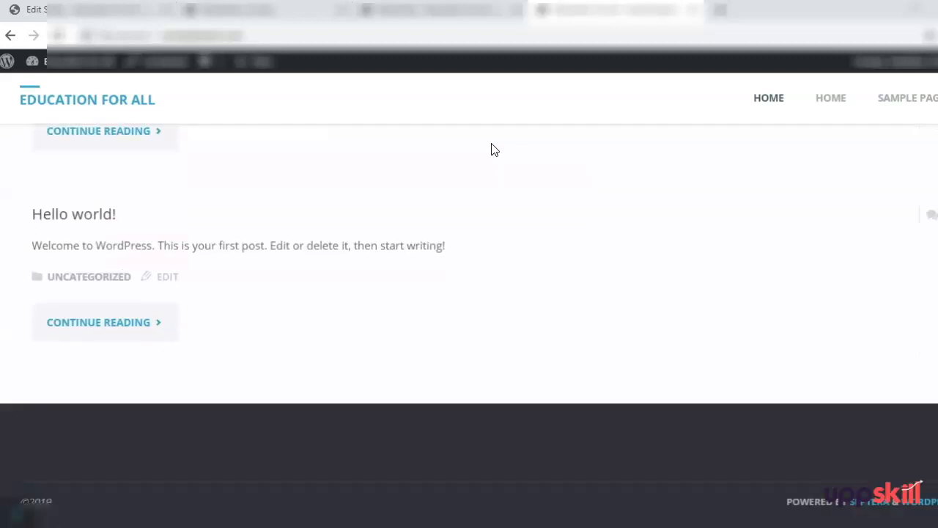
scroll(494, 149, "up", 5)
Step: Set the site's homepage display to a static page in the Reading settings, choose Home as the homepage, and save
left_click(415, 13)
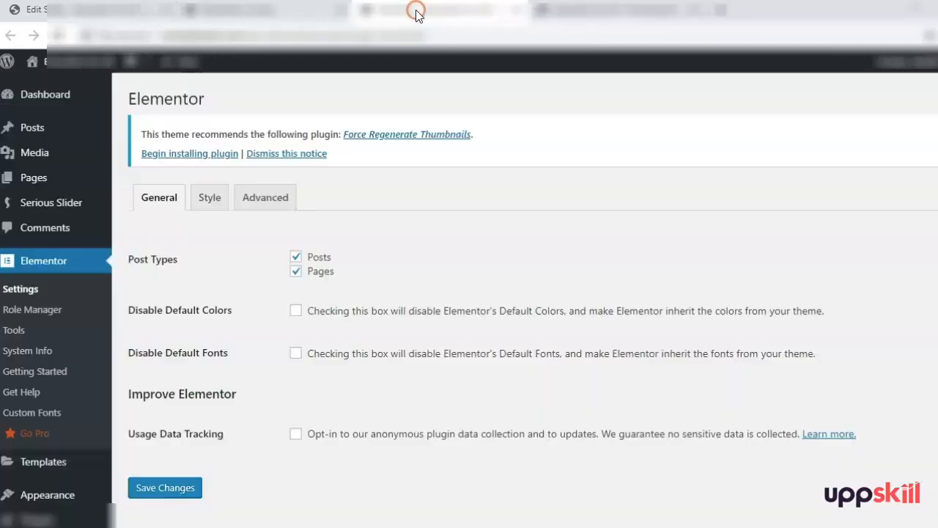
scroll(66, 404, "down", 2)
mouse_move(51, 498)
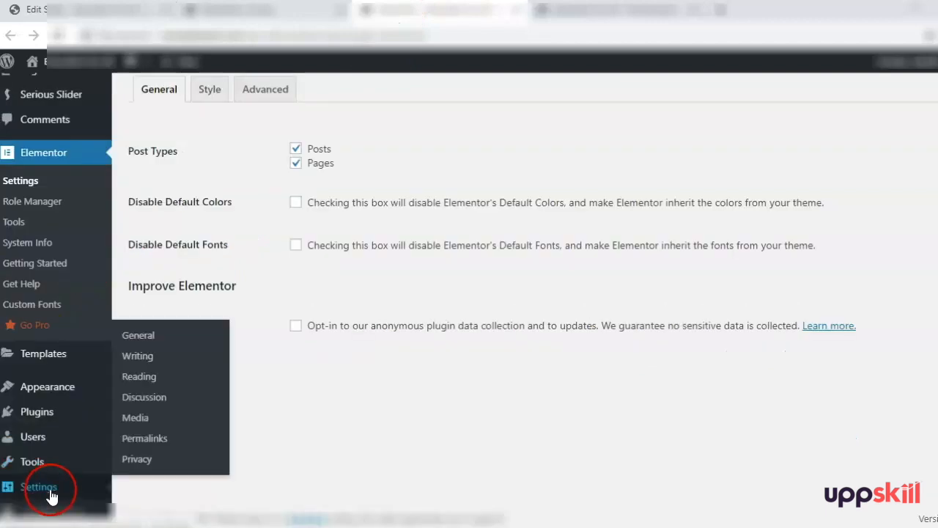
left_click(148, 376)
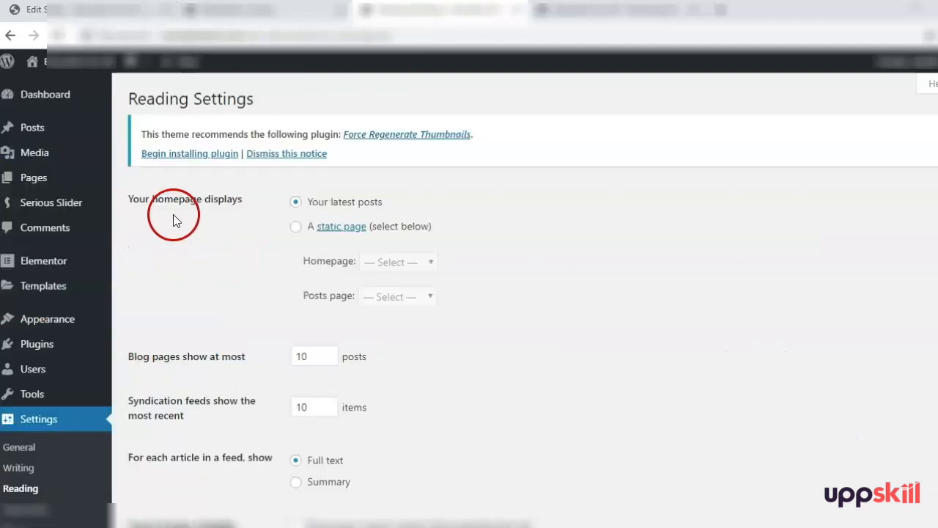
left_click(293, 230)
left_click(402, 260)
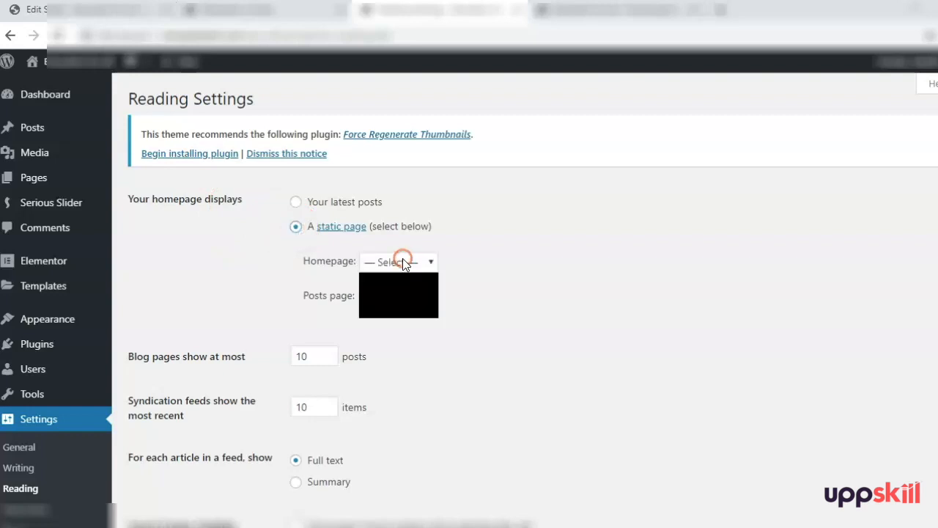
left_click(390, 297)
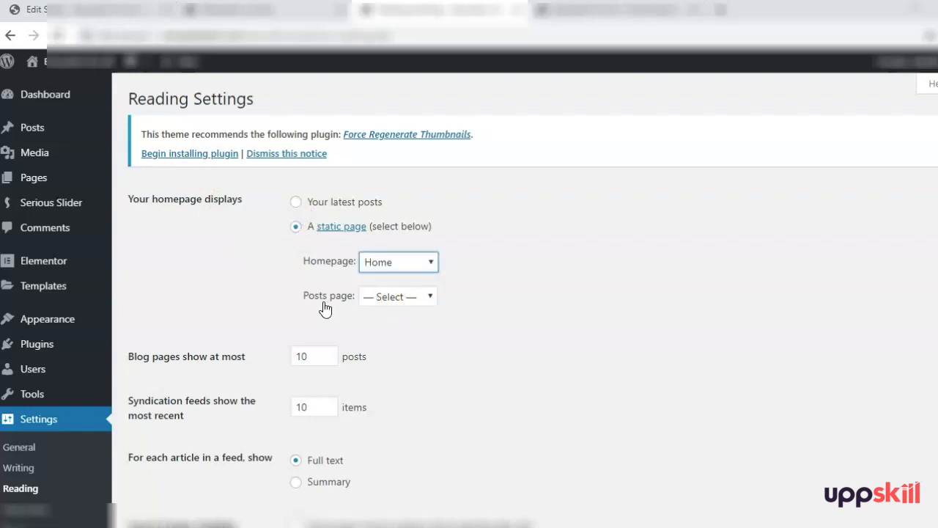
left_click(412, 301)
left_click(528, 271)
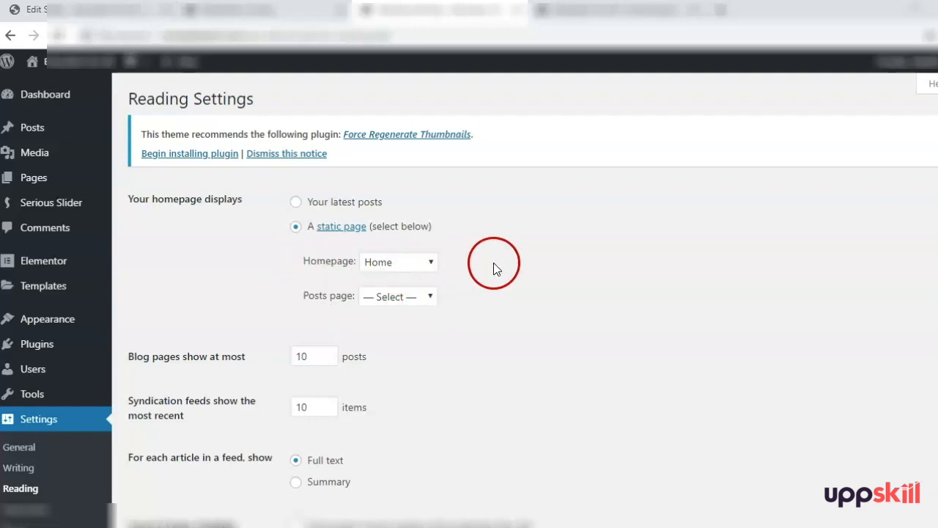
scroll(517, 373, "down", 2)
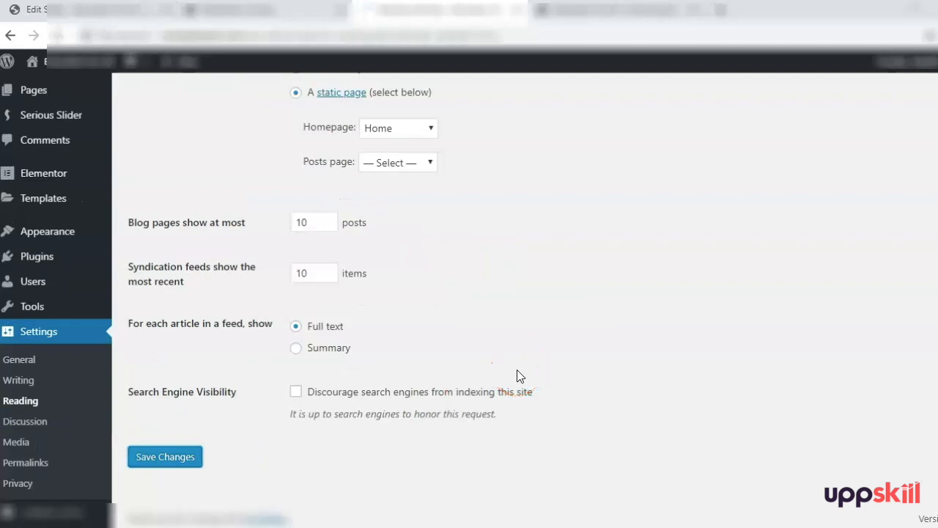
Step: Reload the live site's front page and examine it from the slider down through the Services section
left_click(628, 9)
left_click(59, 38)
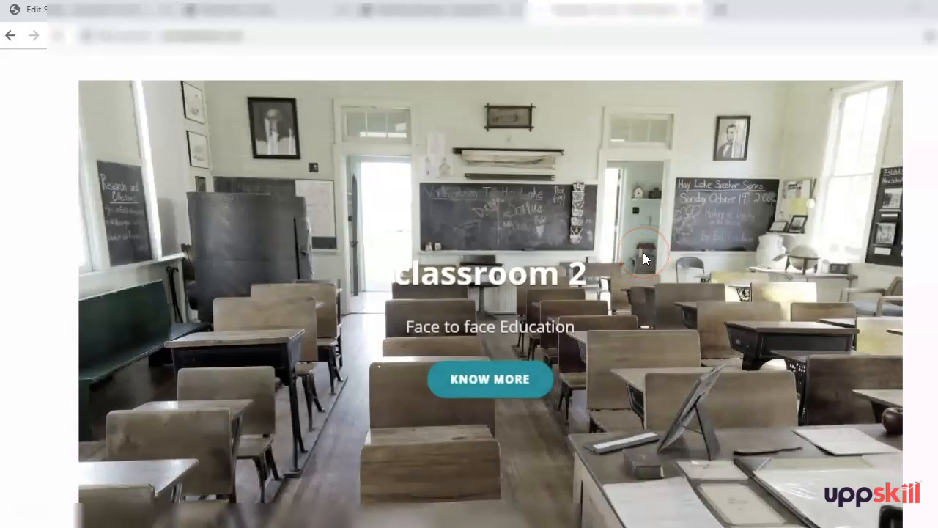
scroll(643, 252, "down", 4)
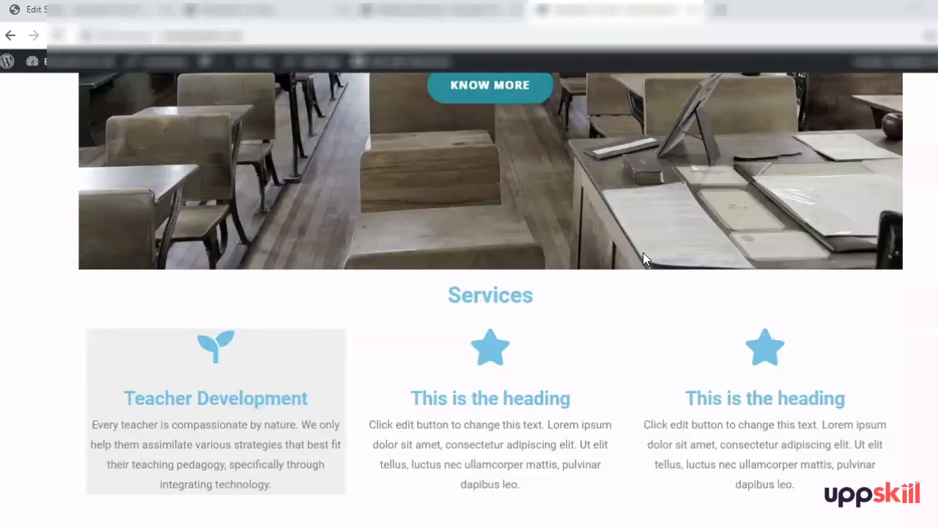
scroll(643, 252, "down", 4)
Step: Create a new page titled Blog, publish it, and view the published page
left_click(43, 168)
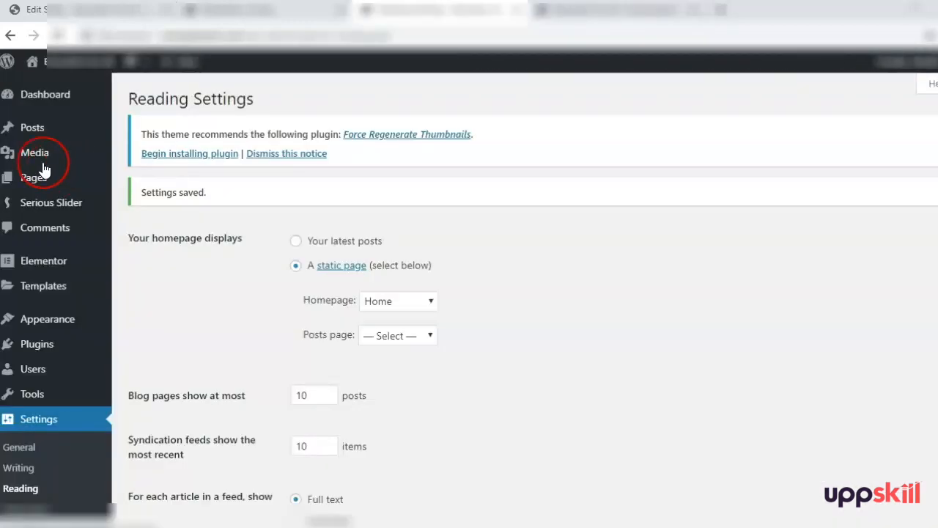
left_click(142, 180)
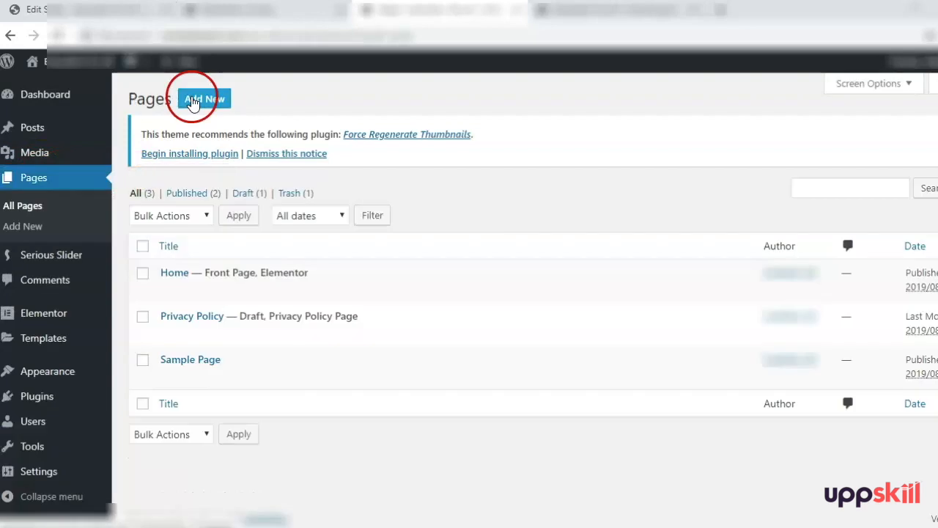
left_click(192, 101)
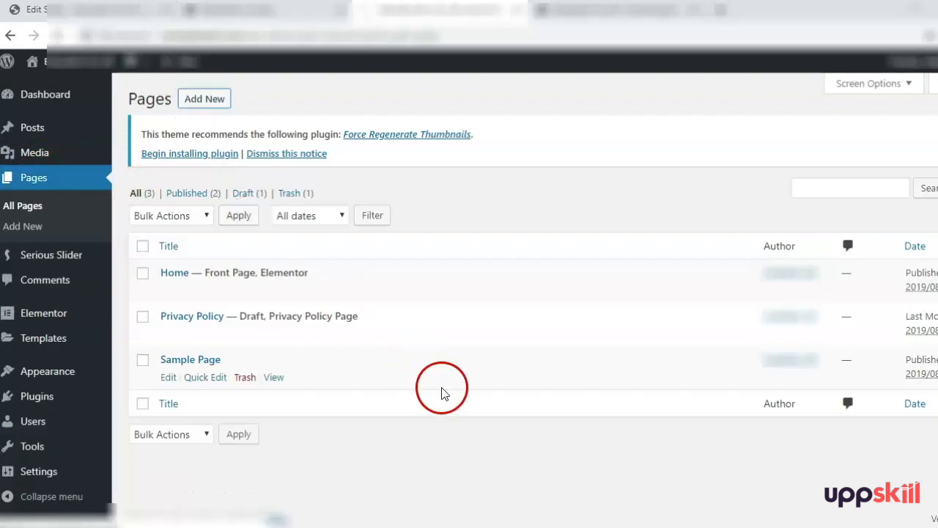
type("Blog")
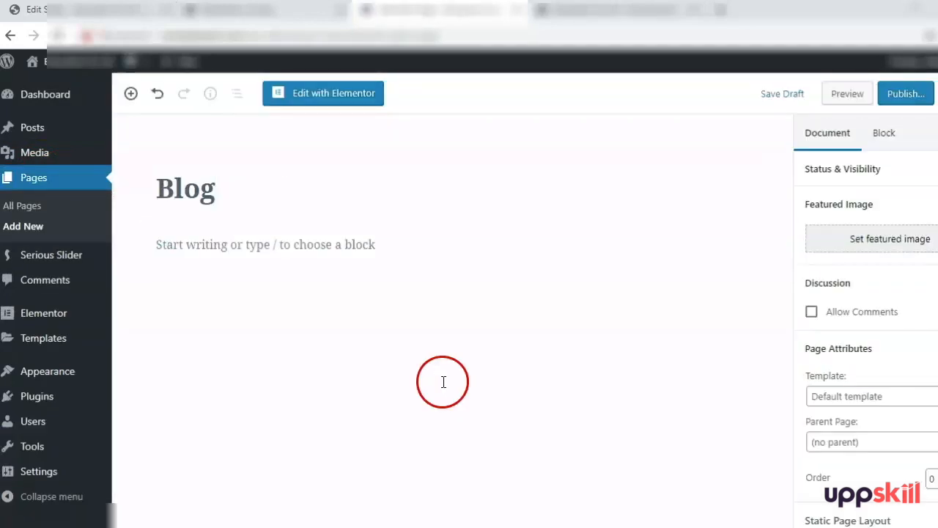
left_click(905, 102)
left_click(907, 94)
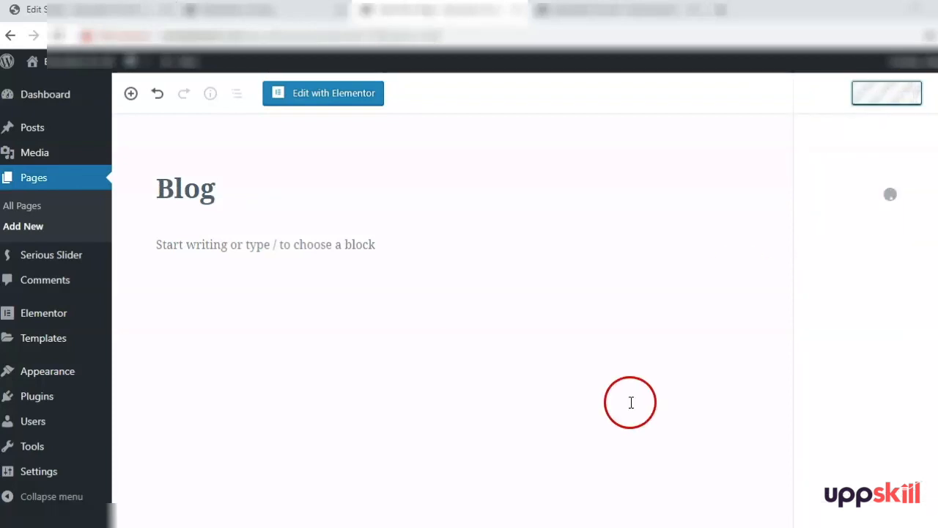
left_click(216, 135)
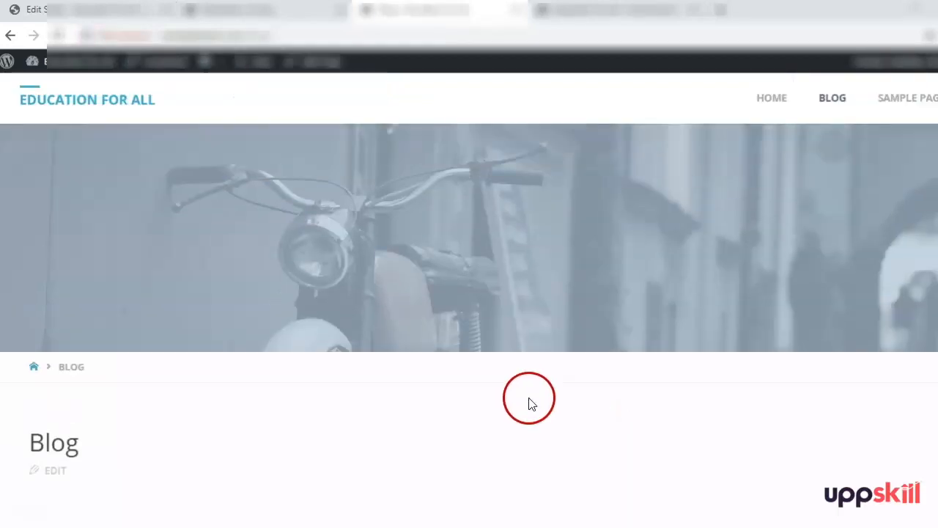
Step: Set the posts page to Blog in the Reading settings and save the changes
left_click(10, 35)
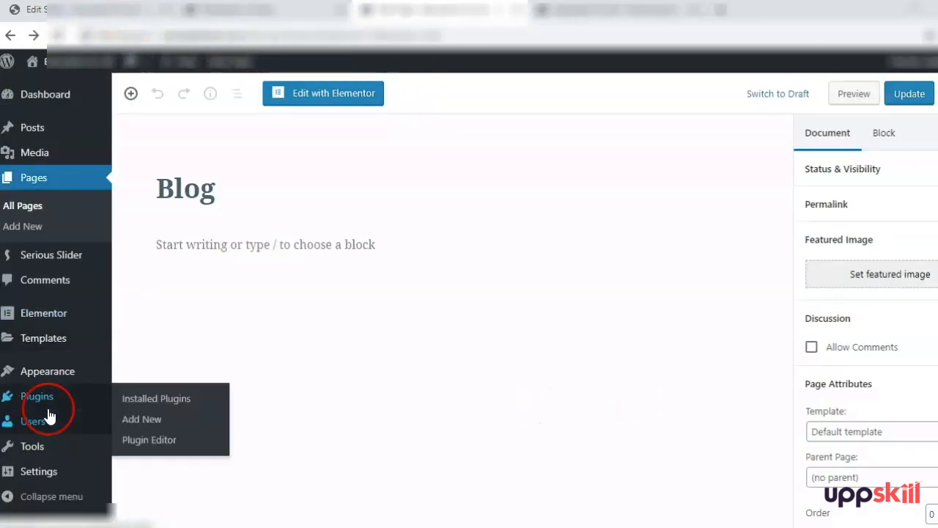
mouse_move(43, 473)
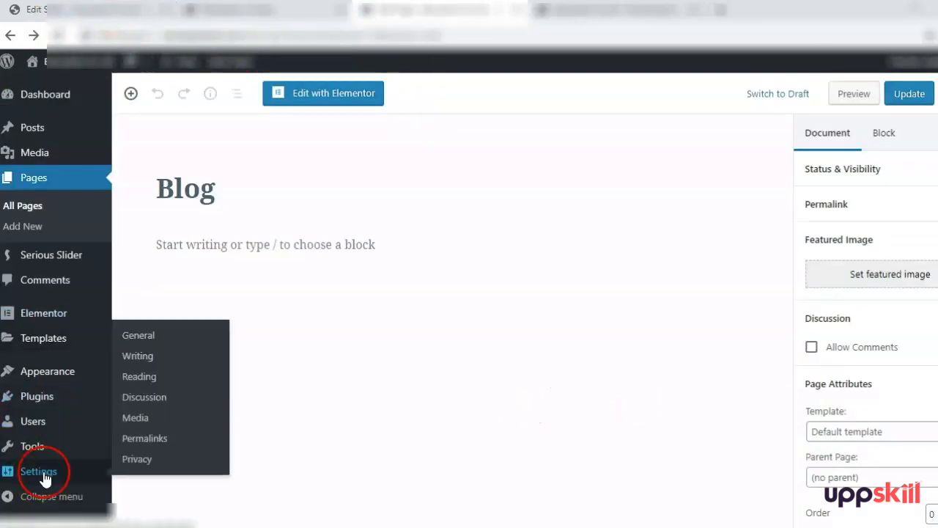
left_click(147, 377)
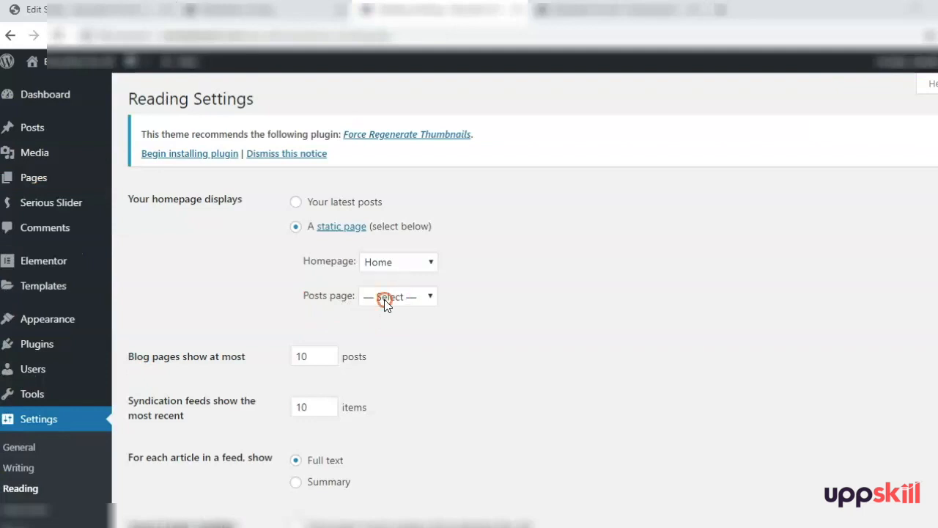
left_click(384, 297)
left_click(376, 329)
scroll(516, 333, "down", 2)
left_click(170, 457)
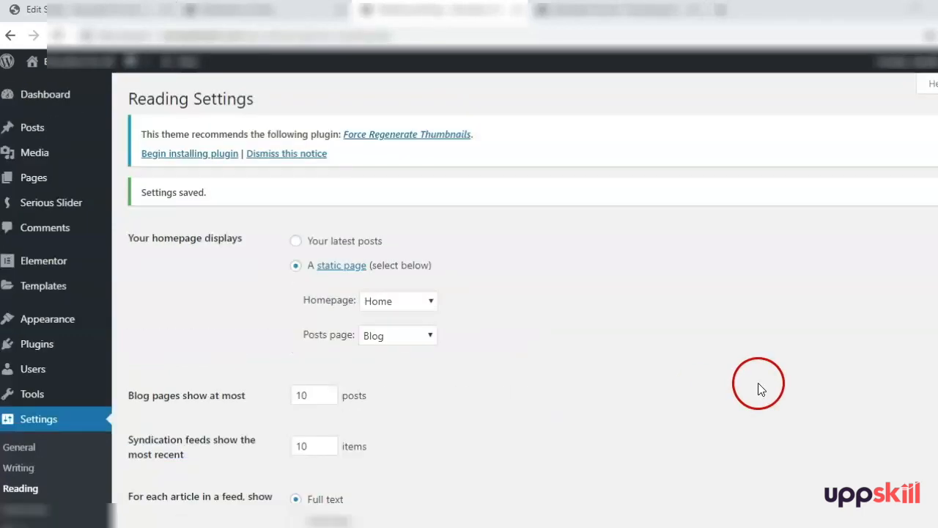
Step: Open the Blog page from the pages list in a new browser tab and look through its posts
mouse_move(46, 178)
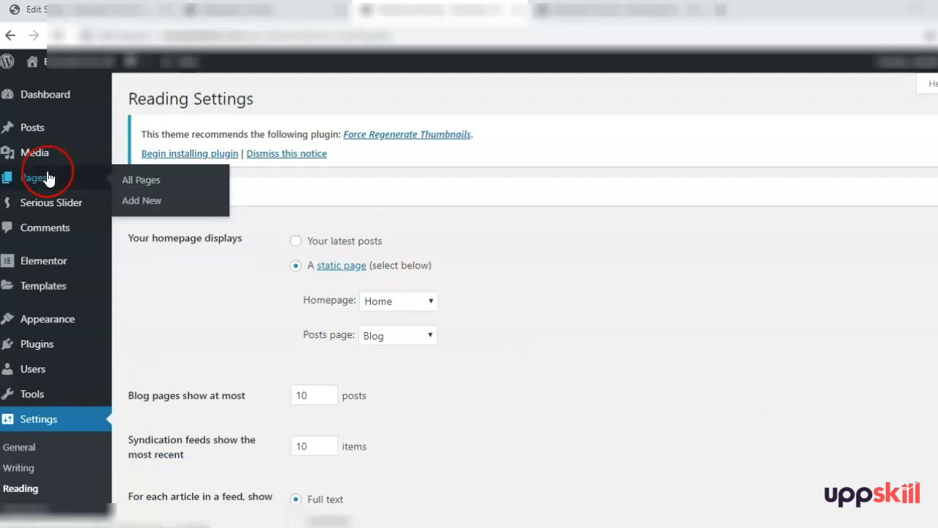
left_click(154, 180)
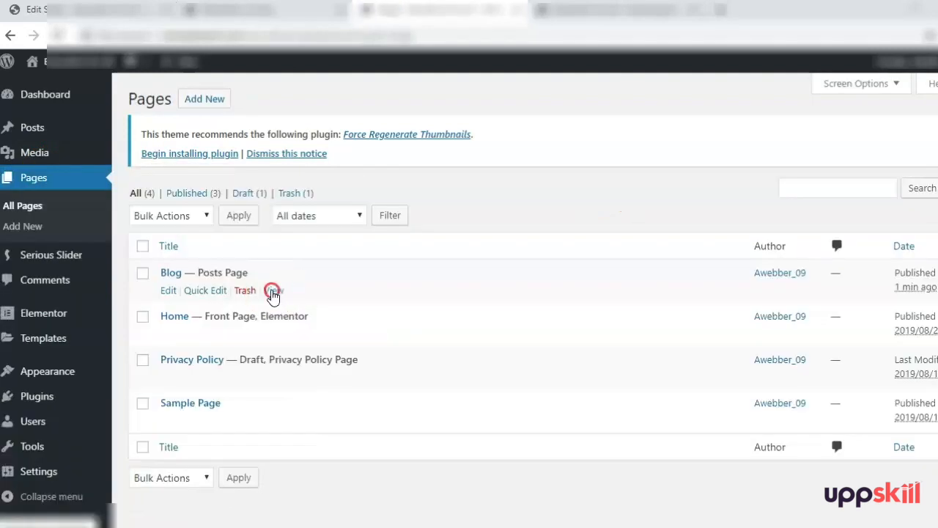
right_click(269, 293)
left_click(345, 300)
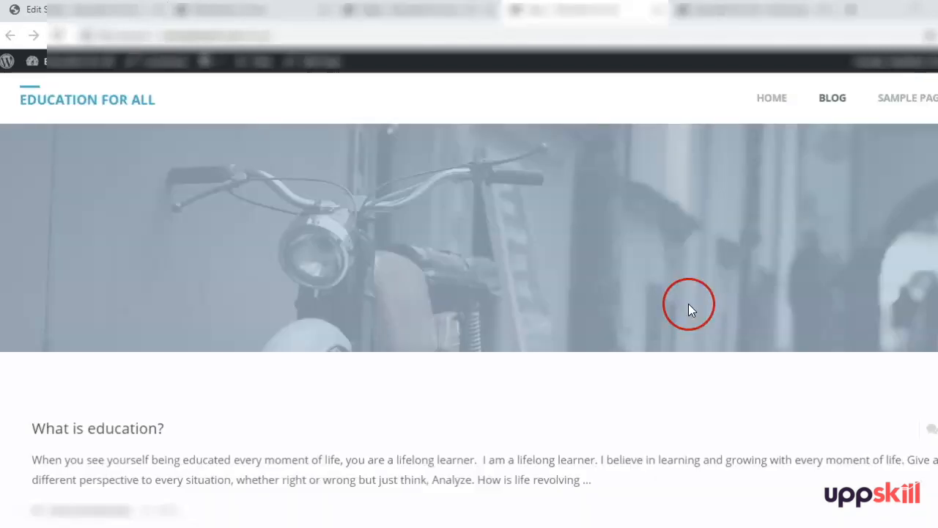
scroll(688, 308, "down", 6)
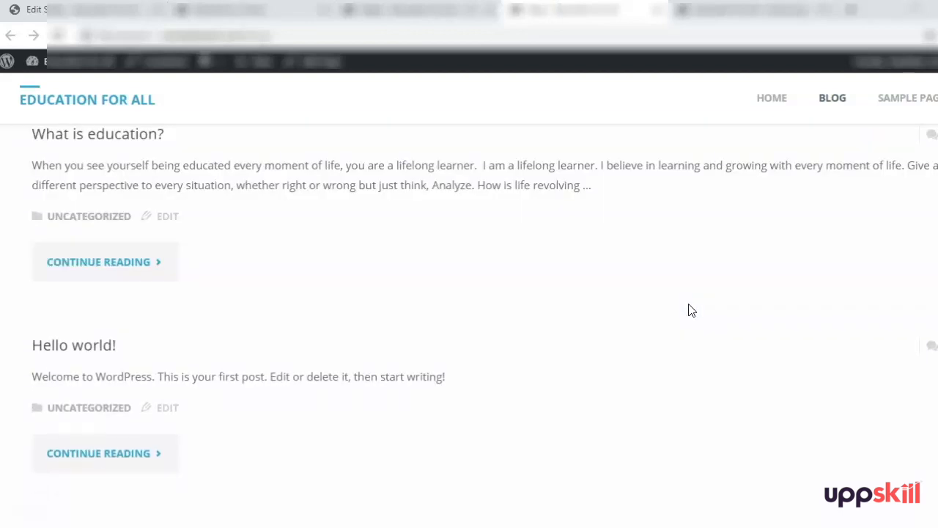
scroll(688, 304, "up", 5)
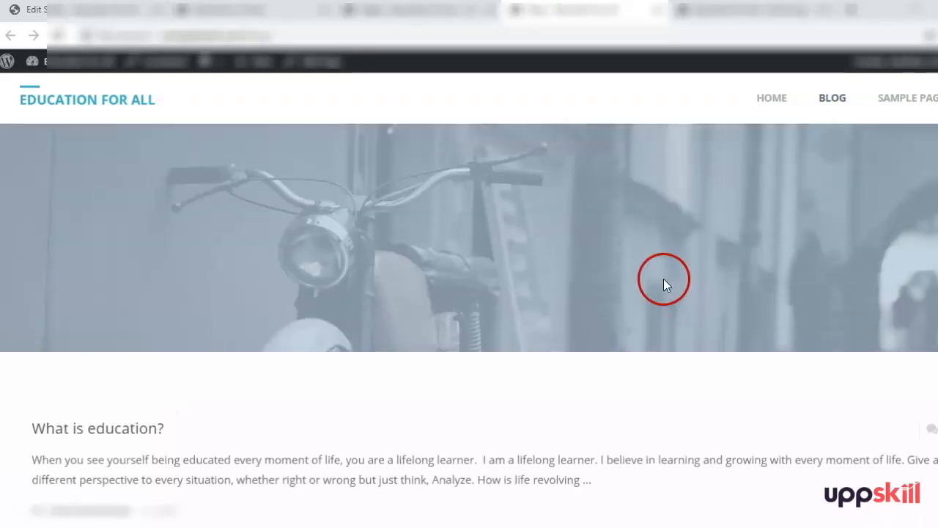
scroll(501, 314, "down", 3)
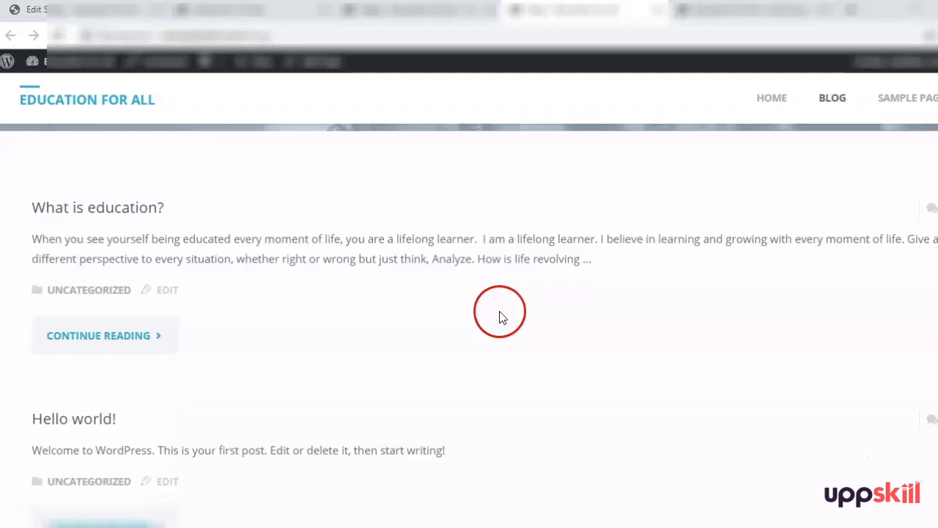
scroll(500, 314, "down", 2)
scroll(501, 316, "up", 2)
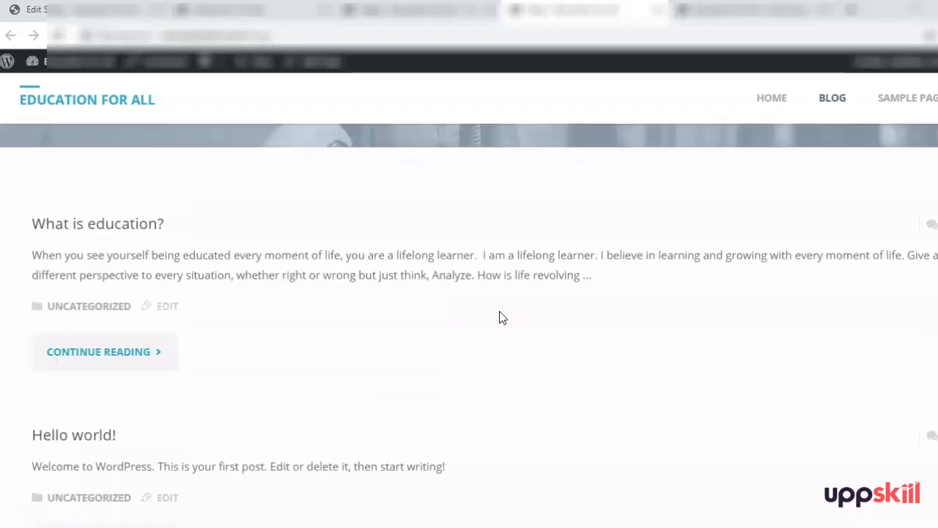
Step: Examine the post titles and excerpts listed on the live Blog page
scroll(501, 316, "down", 2)
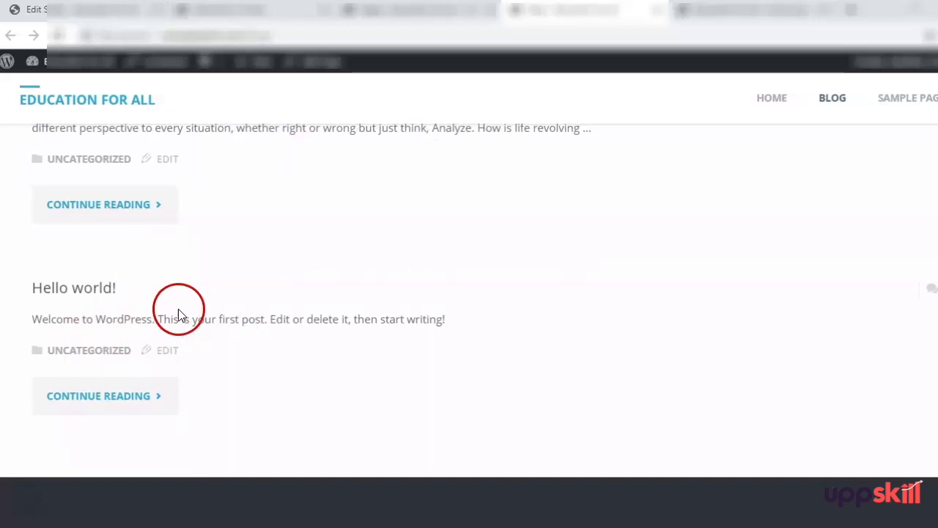
scroll(338, 308, "up", 2)
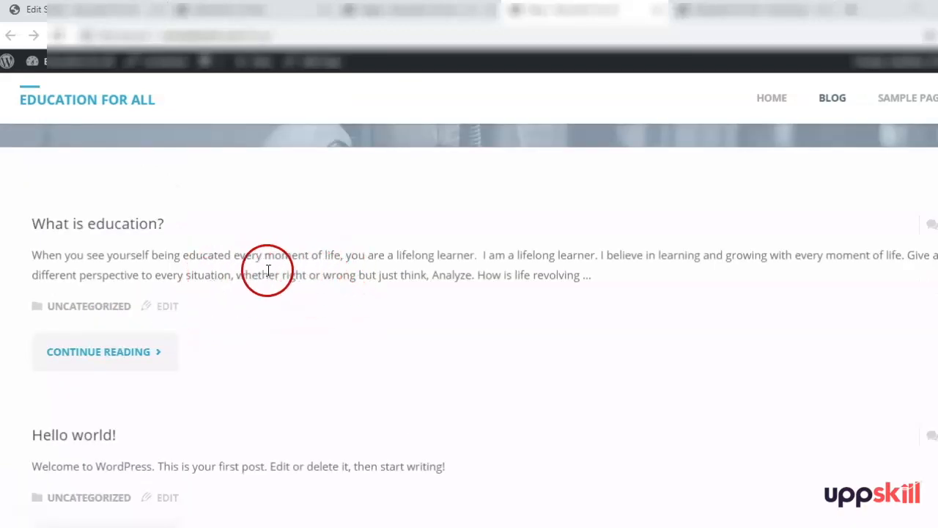
scroll(466, 312, "down", 3)
scroll(459, 338, "up", 5)
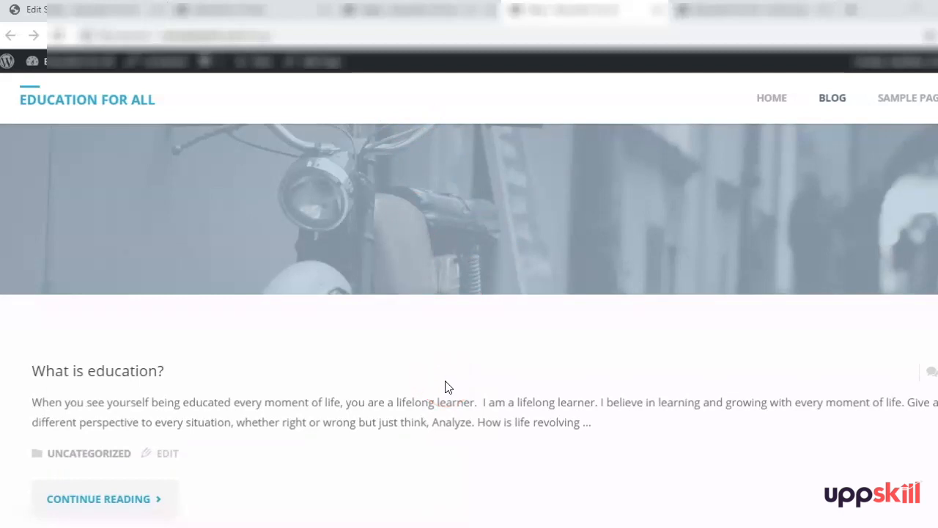
scroll(442, 387, "down", 3)
left_click(372, 270)
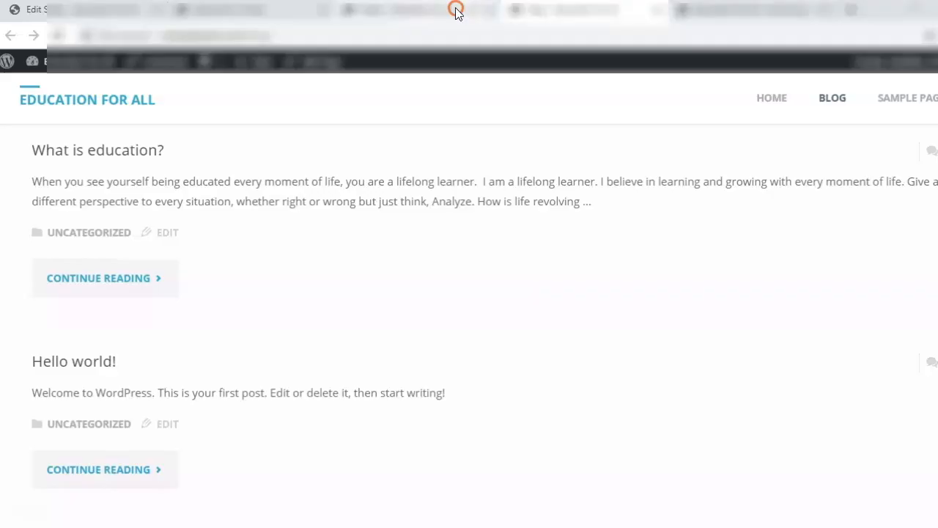
Step: Create a navigation menu named Main Menu and assign it to the Primary Navigation display location
left_click(454, 9)
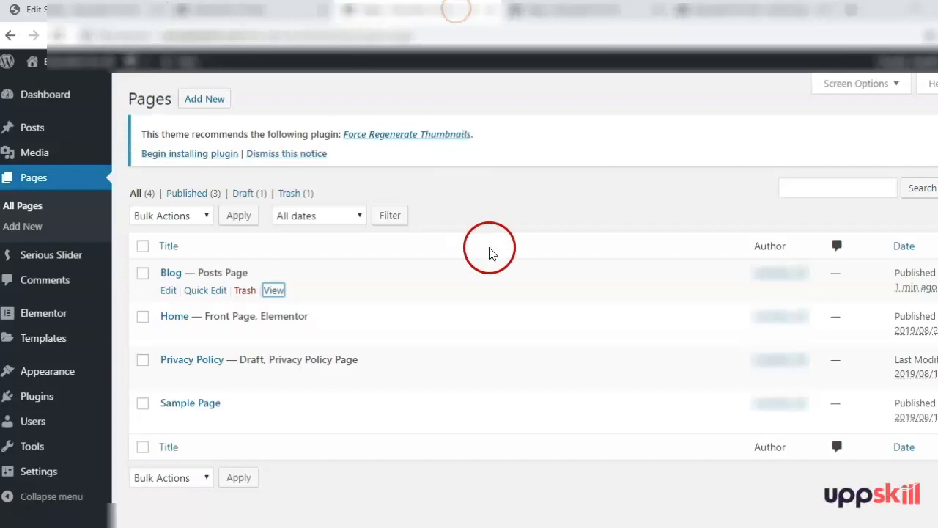
mouse_move(71, 377)
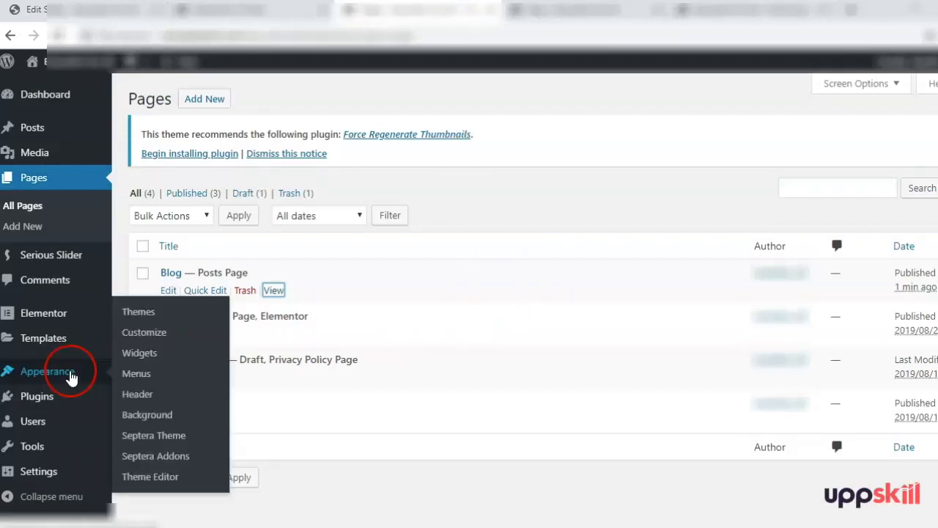
left_click(137, 375)
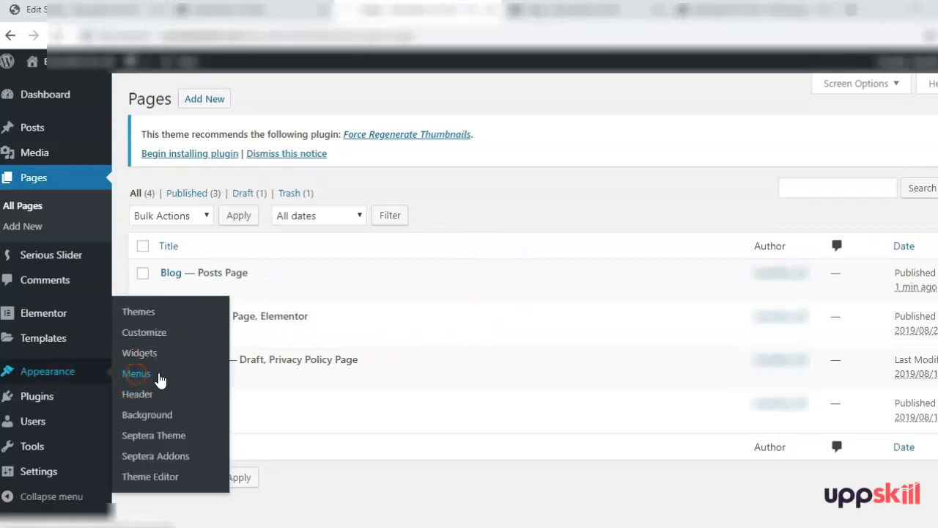
left_click(442, 333)
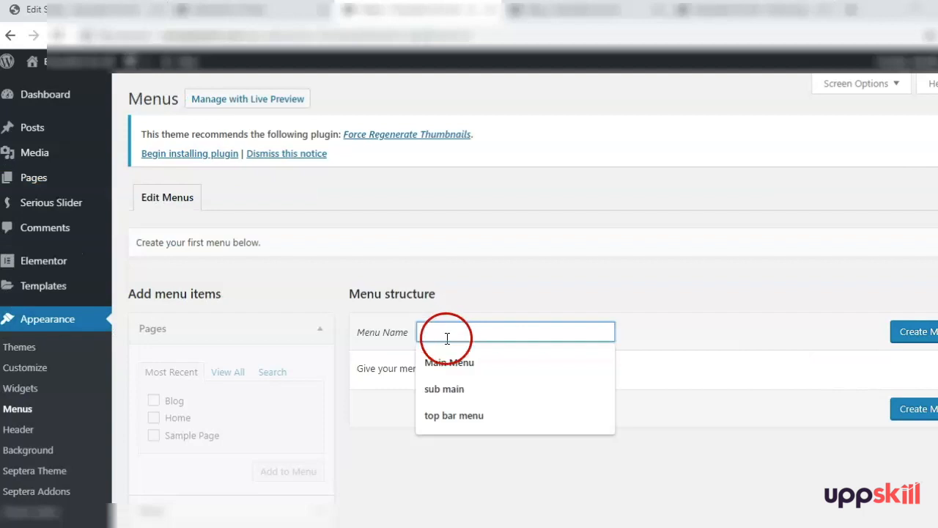
left_click(458, 358)
left_click(914, 332)
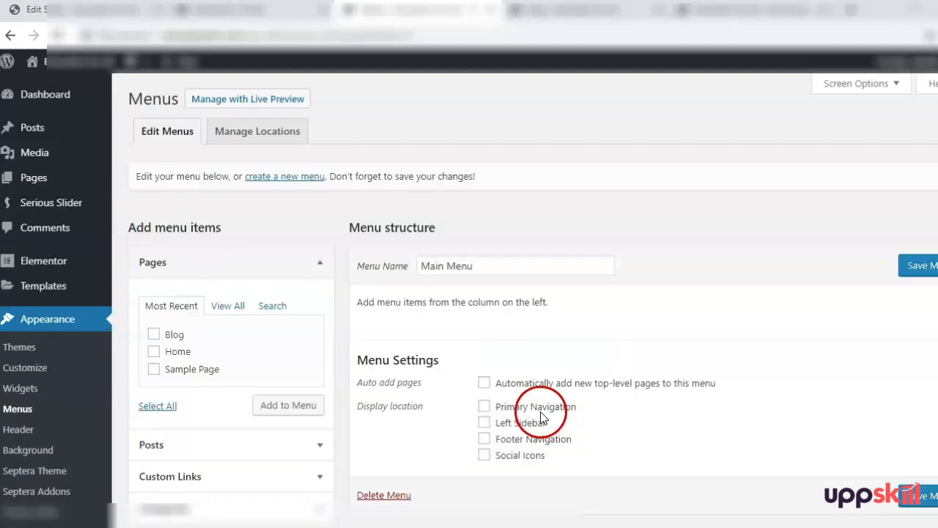
left_click(510, 408)
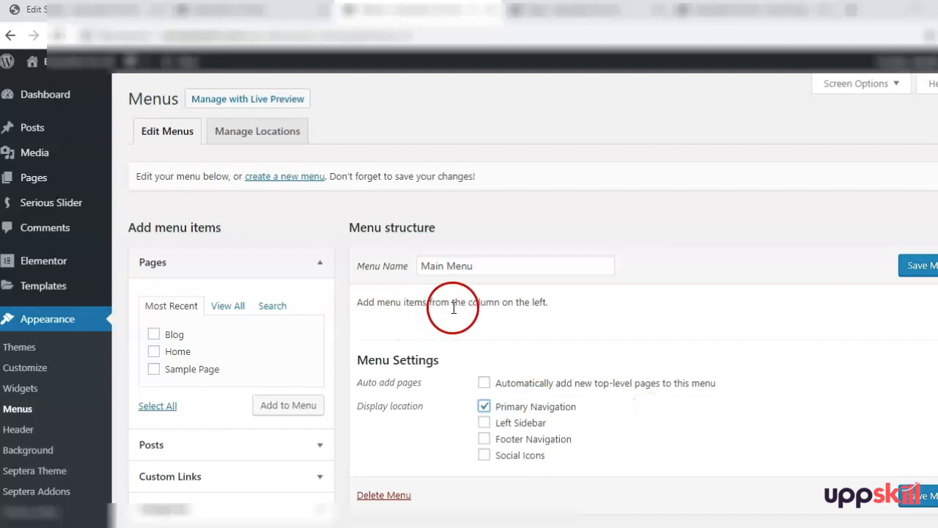
Step: Add the Home, Blog and Sample Page pages to Main Menu in that order and save the menu
left_click(174, 349)
left_click(174, 335)
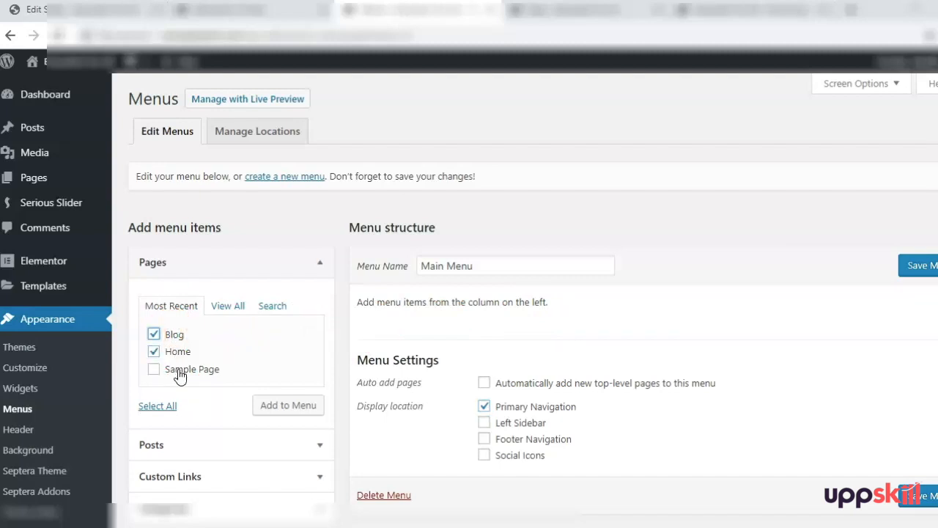
left_click(297, 406)
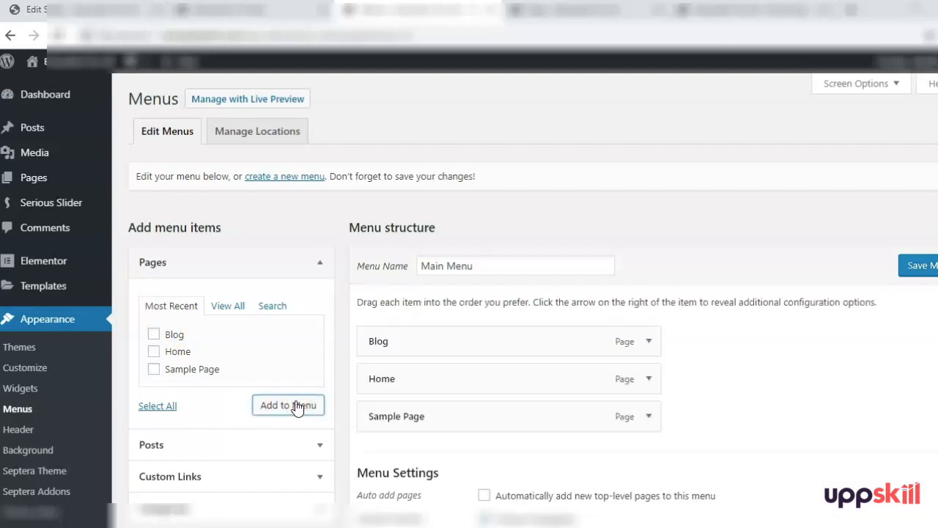
scroll(550, 316, "down", 1)
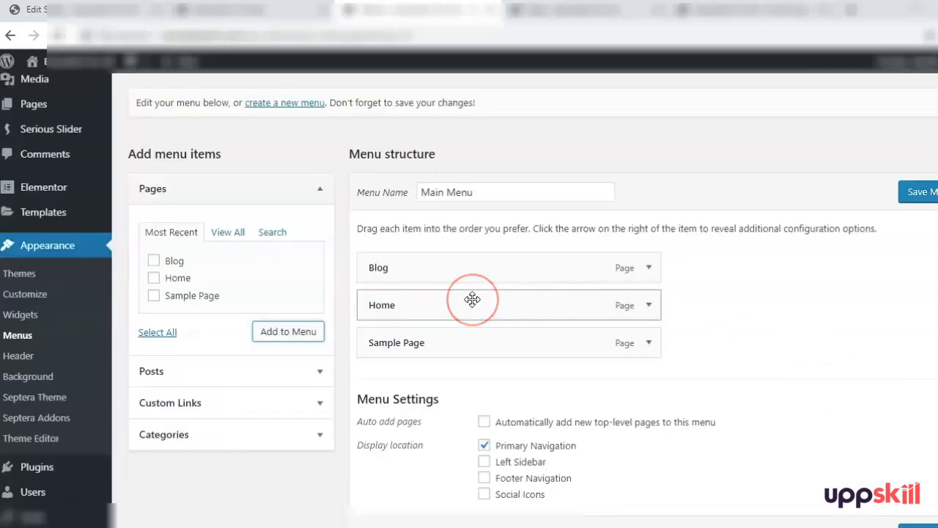
left_click_drag(476, 251, 465, 262)
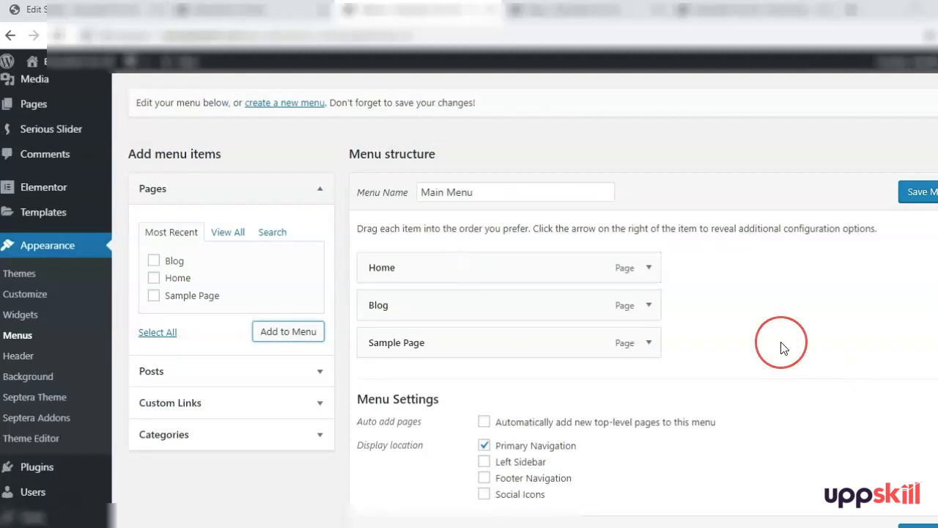
scroll(784, 349, "down", 2)
left_click(915, 452)
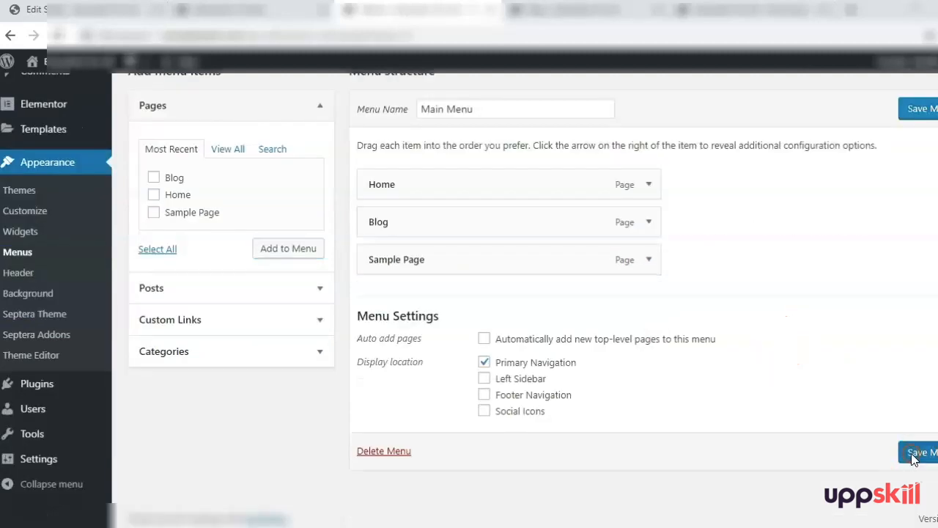
Step: Create a second menu named Footer and assign it to the Footer Navigation display location
scroll(777, 364, "down", 2)
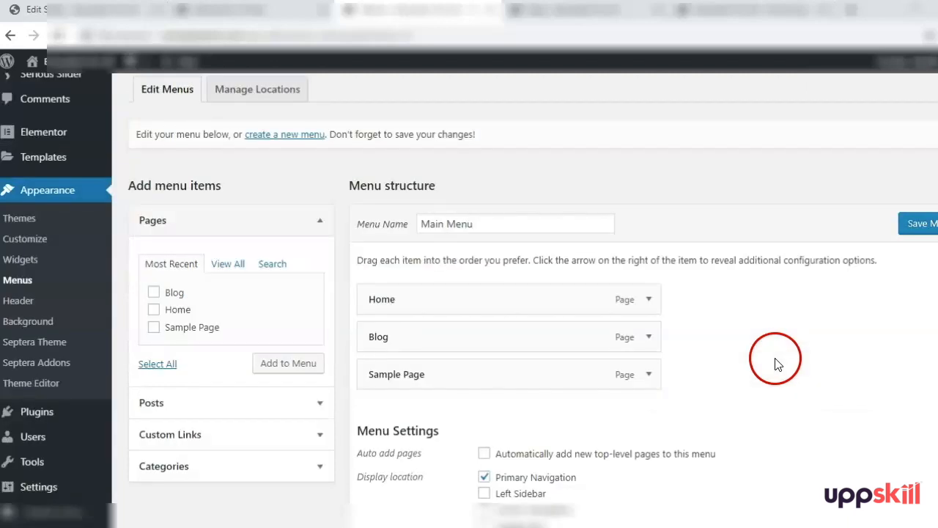
left_click(275, 136)
left_click(538, 330)
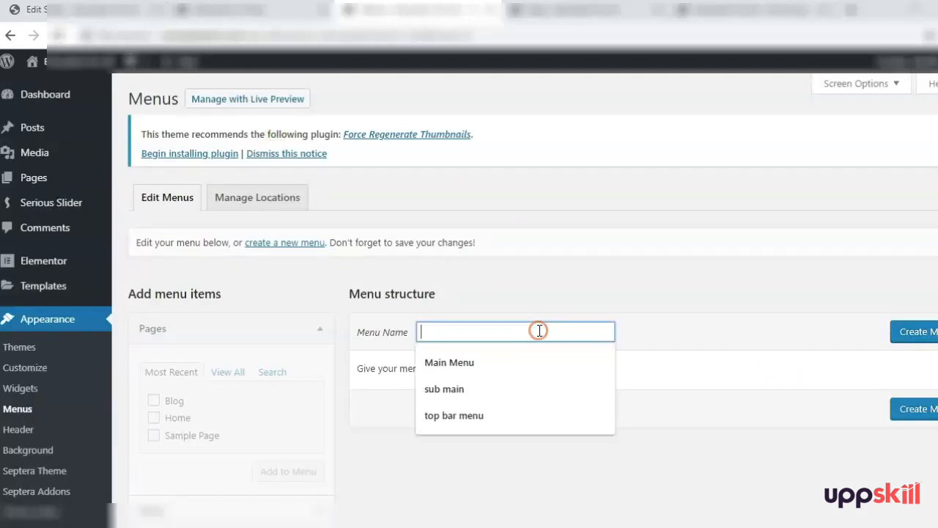
type("Footer")
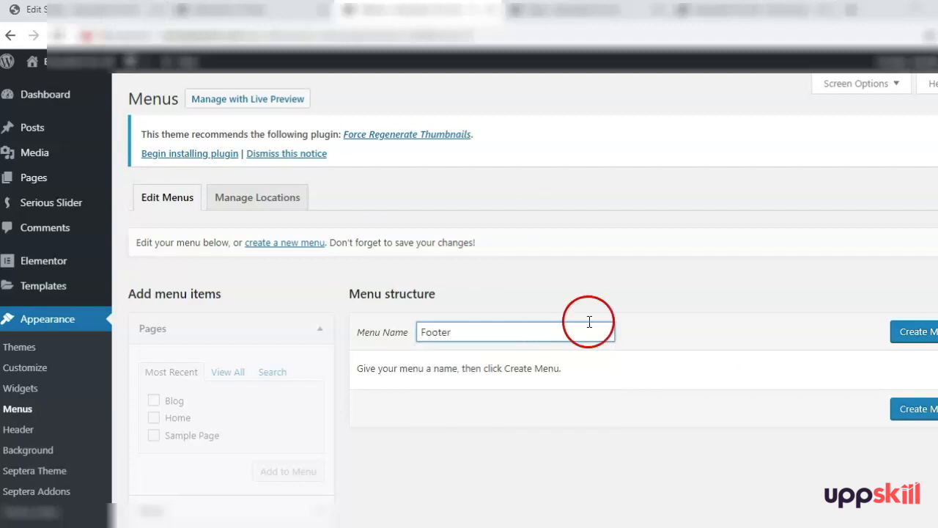
left_click(918, 332)
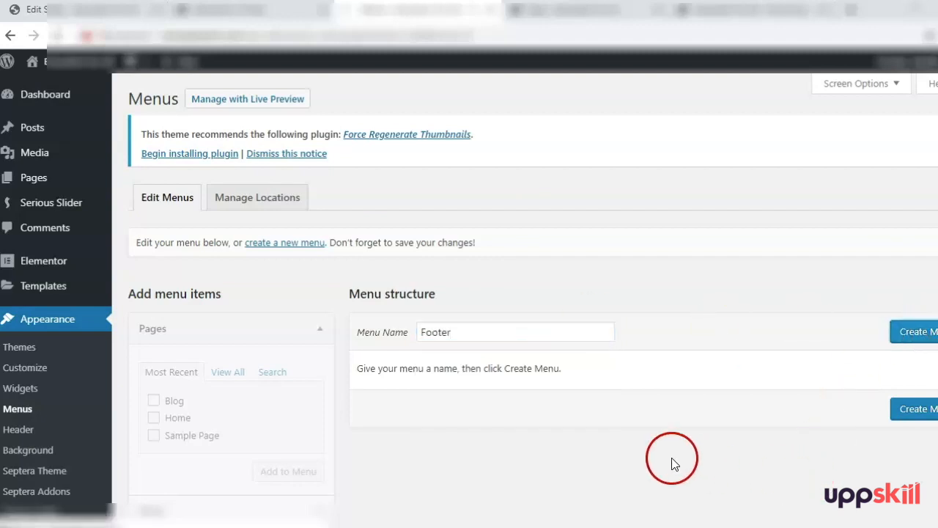
scroll(572, 418, "down", 2)
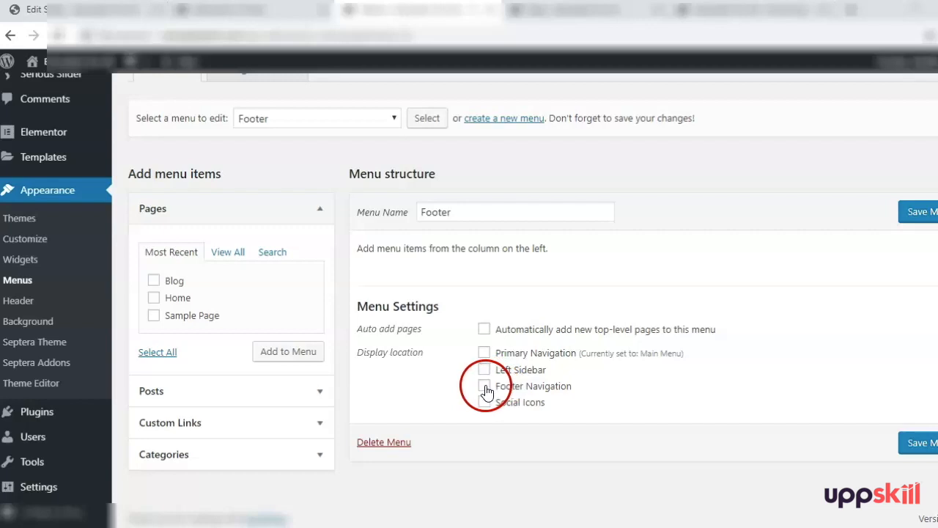
left_click(484, 387)
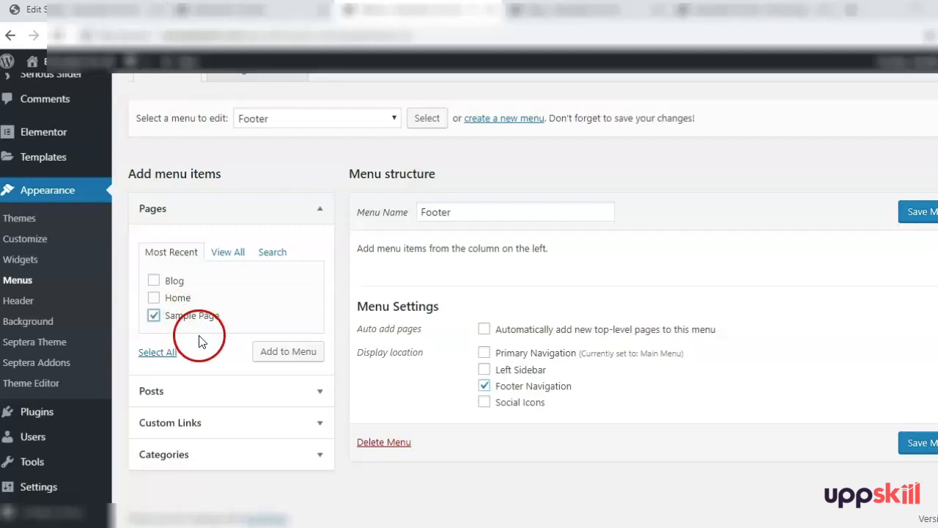
Step: Add Sample Page to the Footer menu and save the menu
left_click(300, 352)
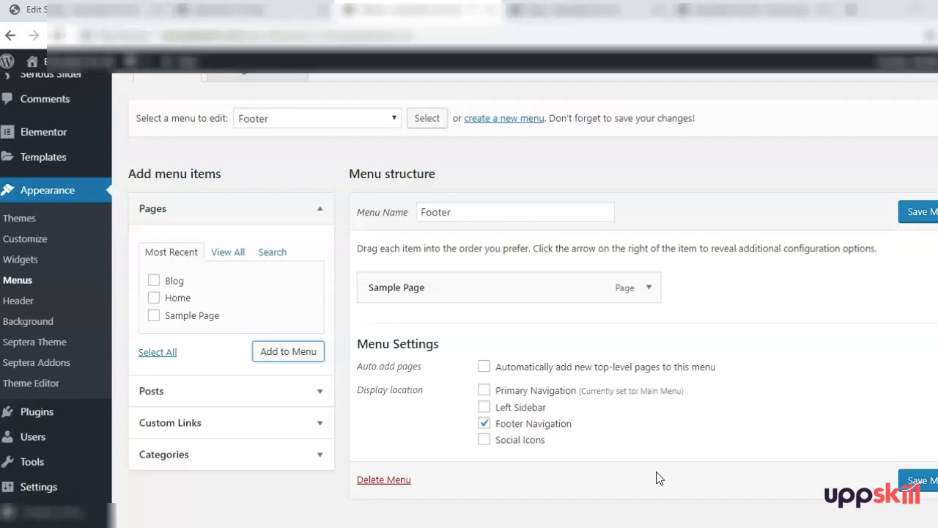
left_click(148, 390)
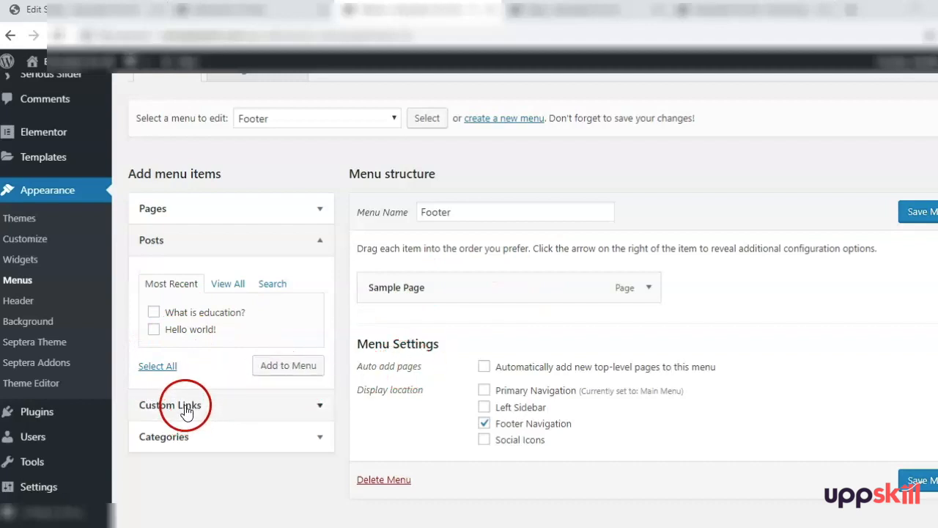
left_click(921, 481)
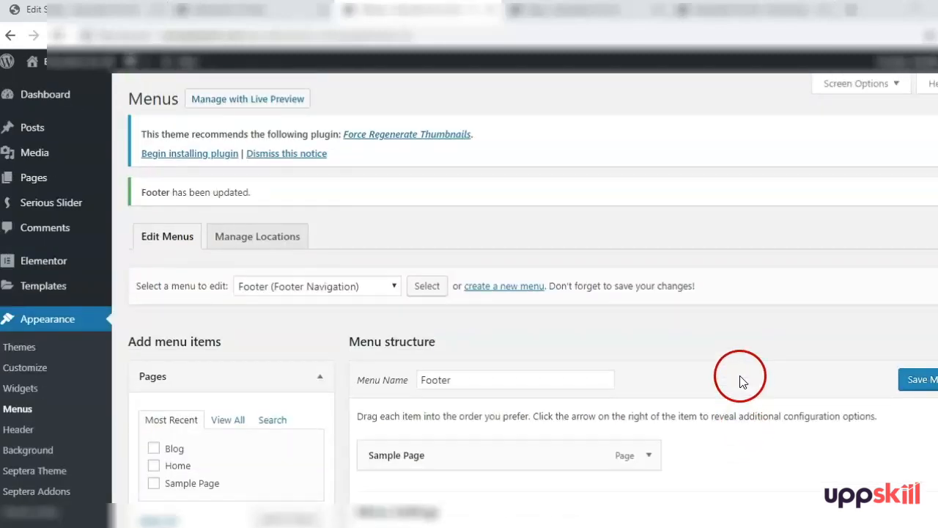
Step: Return to the Home page in the Elementor editor and add a Navigation Menu widget in a new section below the testimonial
mouse_move(146, 188)
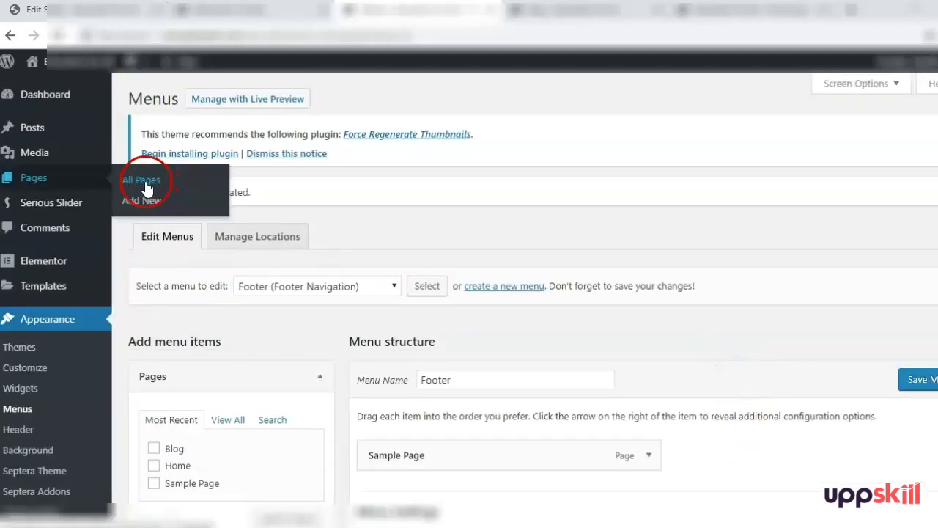
left_click(250, 10)
left_click(185, 64)
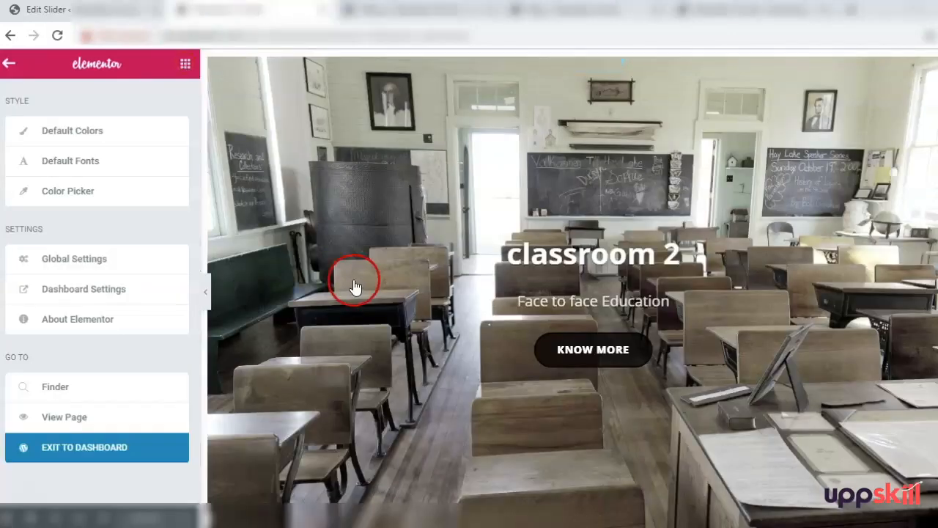
scroll(117, 371, "down", 20)
scroll(210, 400, "down", 20)
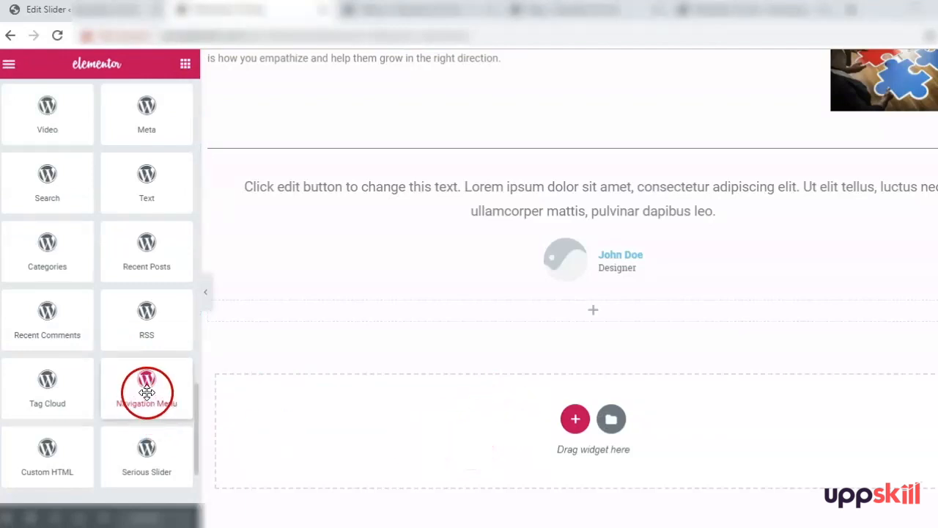
left_click_drag(146, 387, 442, 436)
left_click(804, 400)
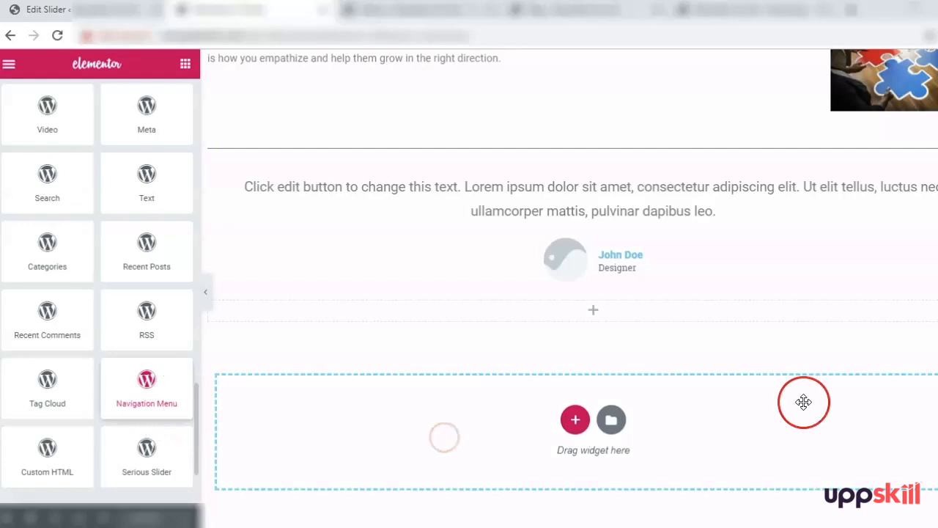
Step: Title the Navigation Menu widget Main Nav, have it display Main Menu, and apply the changes
left_click(70, 213)
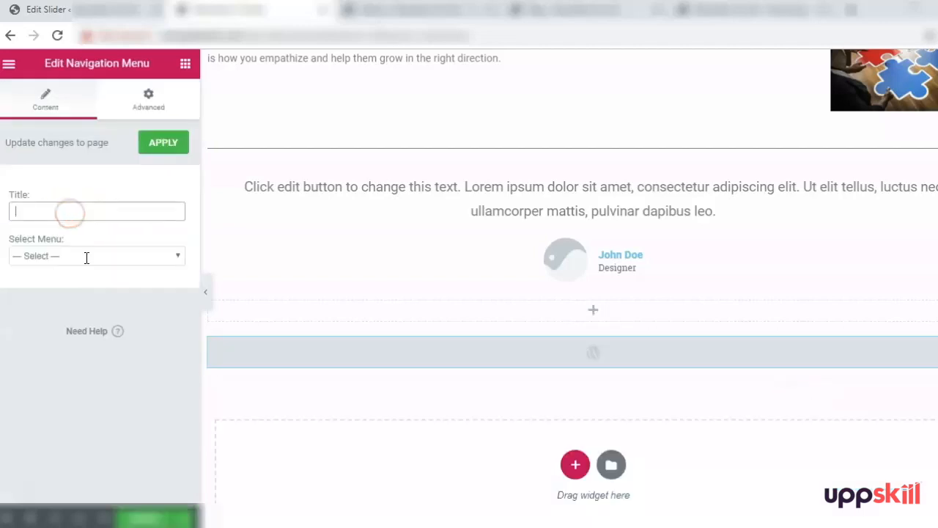
type("Main Nav")
left_click(114, 258)
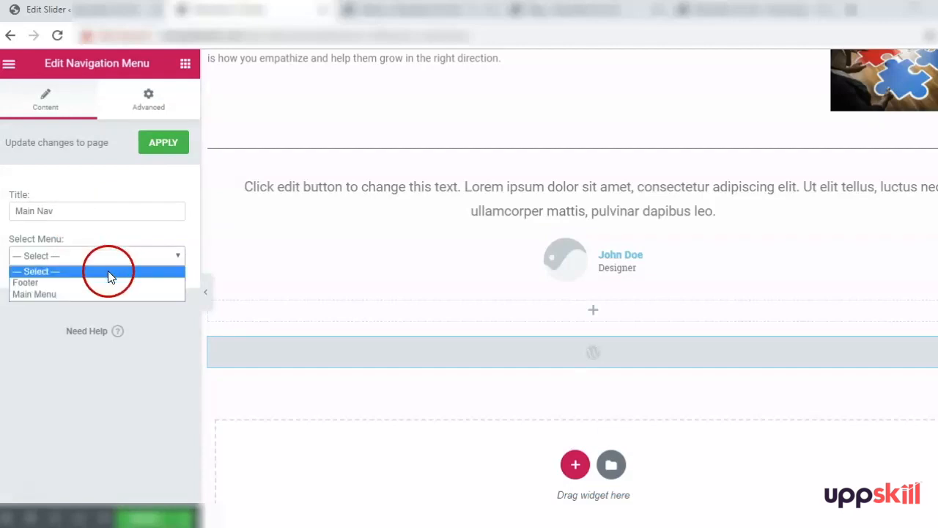
left_click(100, 296)
left_click(163, 152)
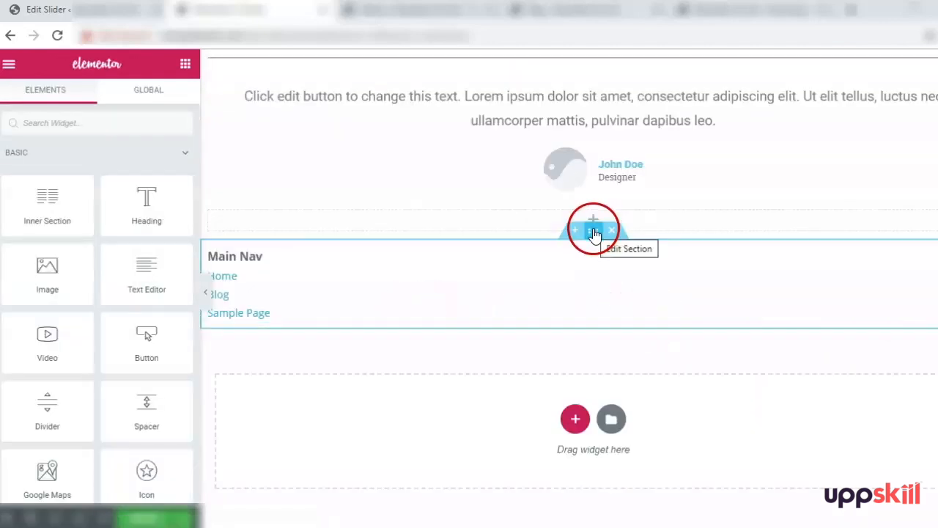
Step: Move the navigation menu section to the start of the page, above the classroom slider, and check the page below it
left_click(594, 232)
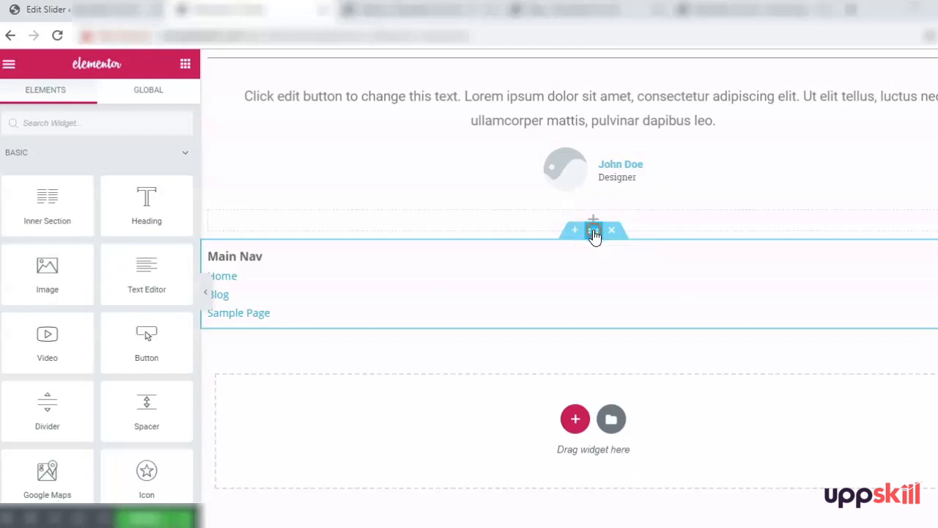
left_click_drag(604, 196, 584, 61)
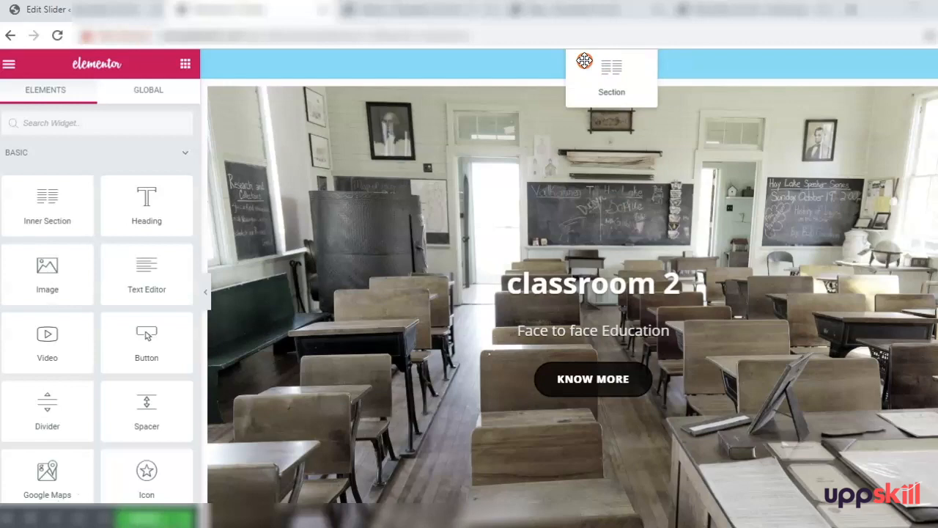
left_click_drag(584, 61, 646, 152)
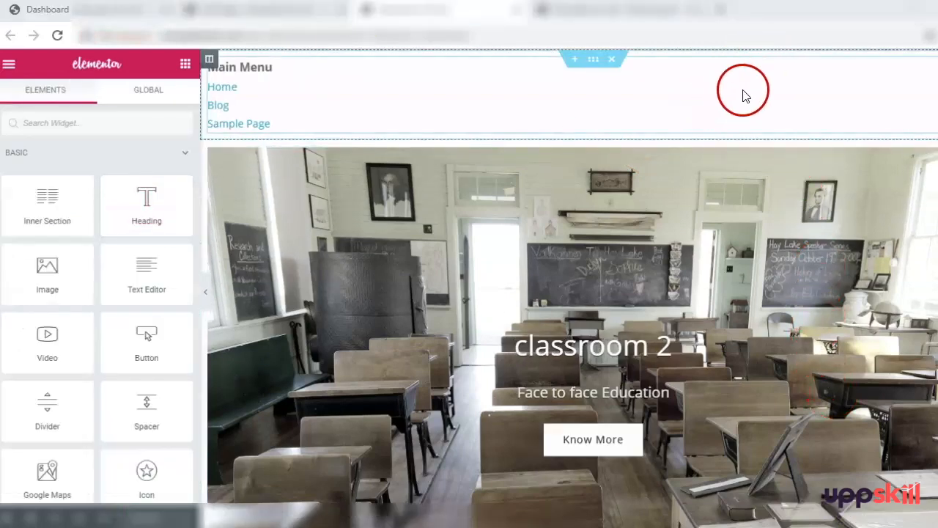
scroll(760, 279, "down", 4)
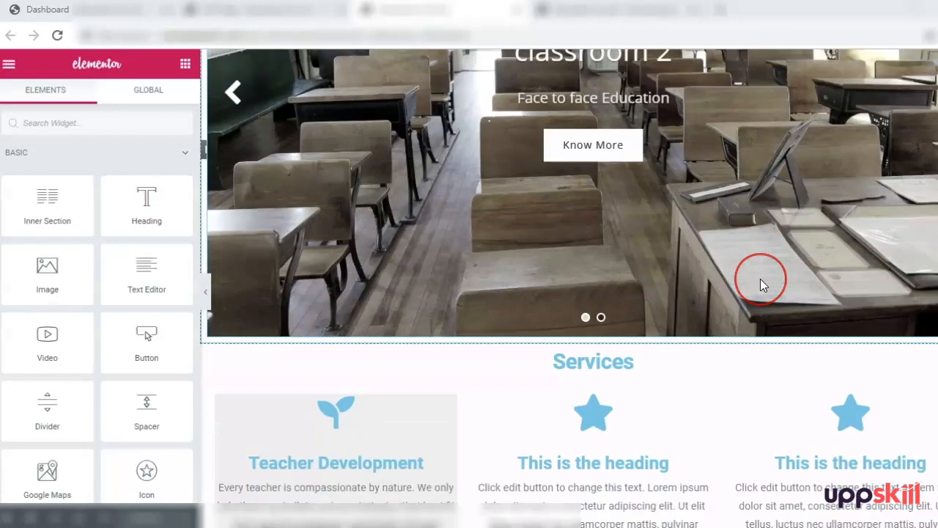
Step: Set the Home page's template to Default template in the WordPress editor, update the page, and reload the live site
scroll(760, 279, "down", 3)
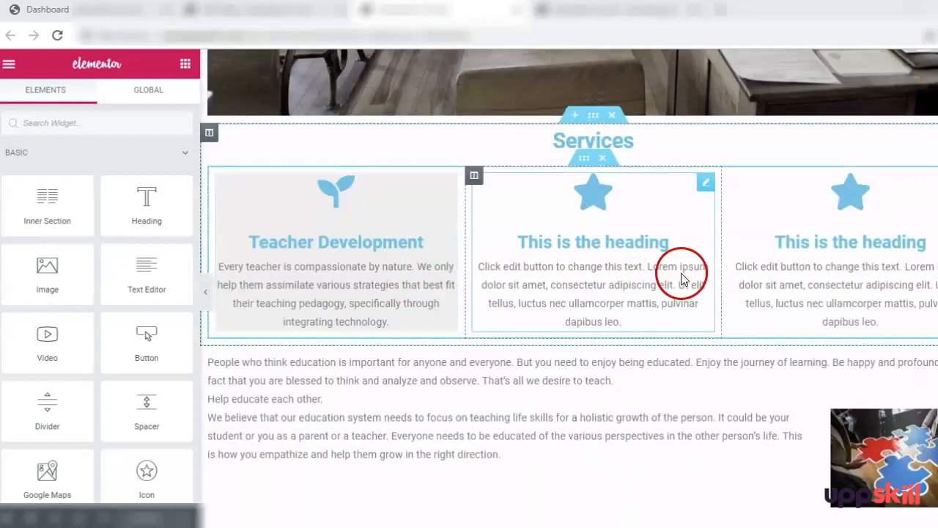
scroll(714, 423, "down", 3)
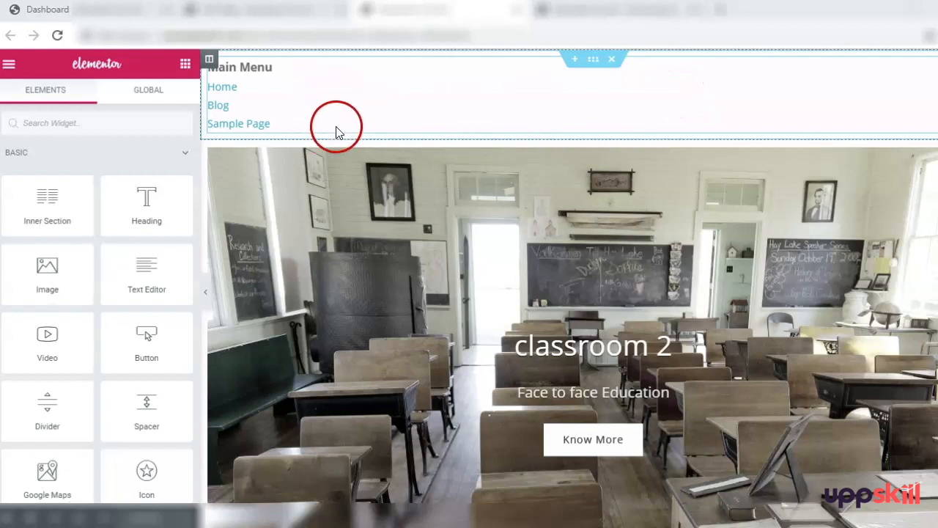
left_click(282, 17)
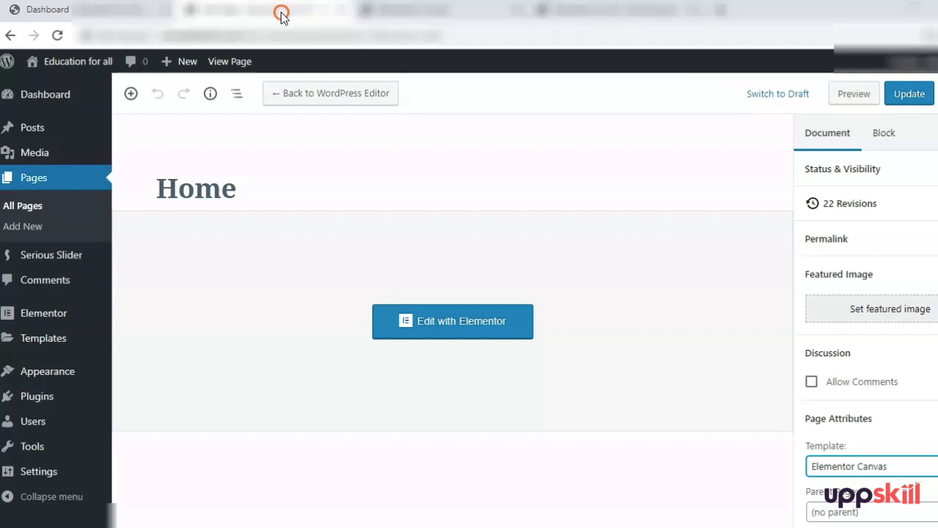
left_click(828, 472)
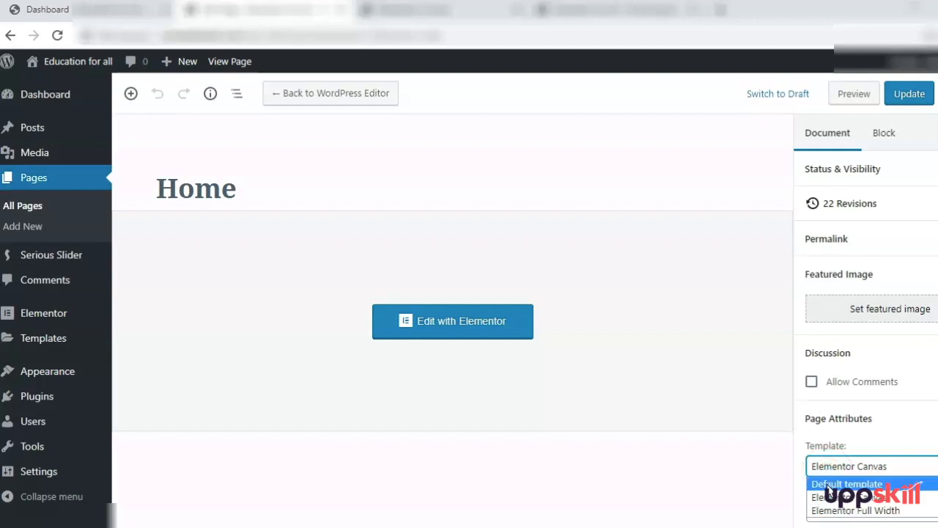
left_click(828, 485)
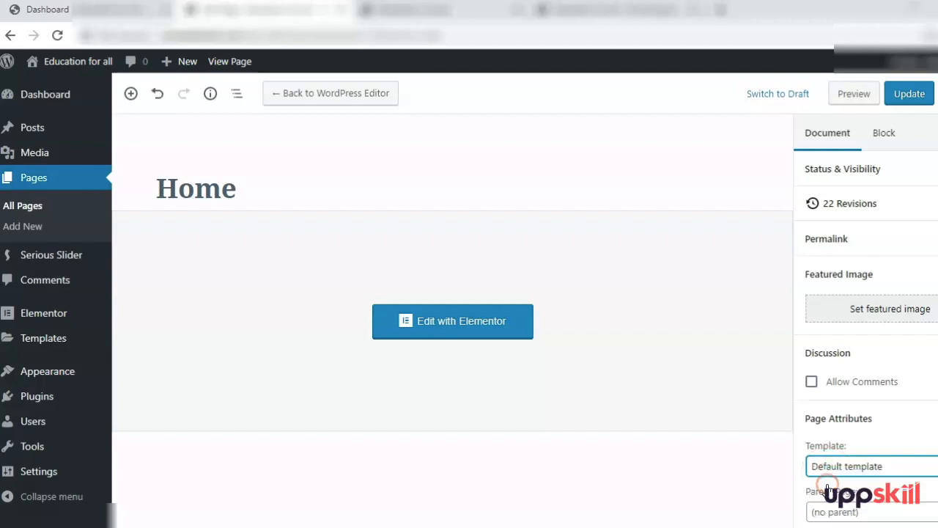
left_click(900, 97)
left_click(585, 11)
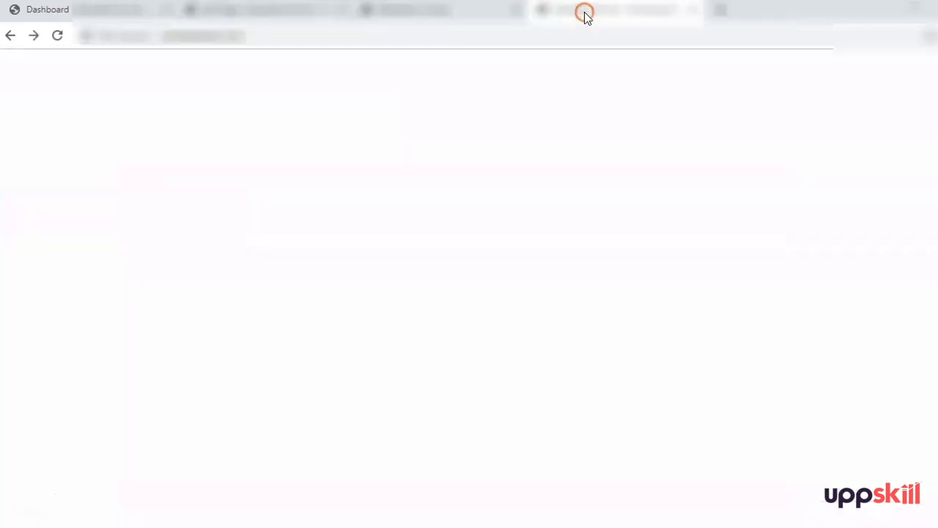
left_click(57, 35)
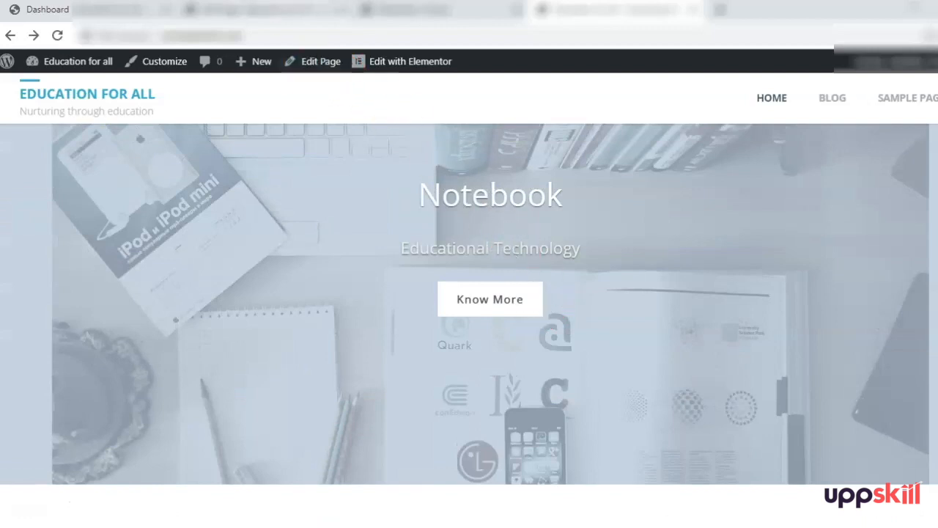
Step: Set the Home page's template to Elementor Full Width, update it, and review the reloaded live page down through its sections
left_click(289, 10)
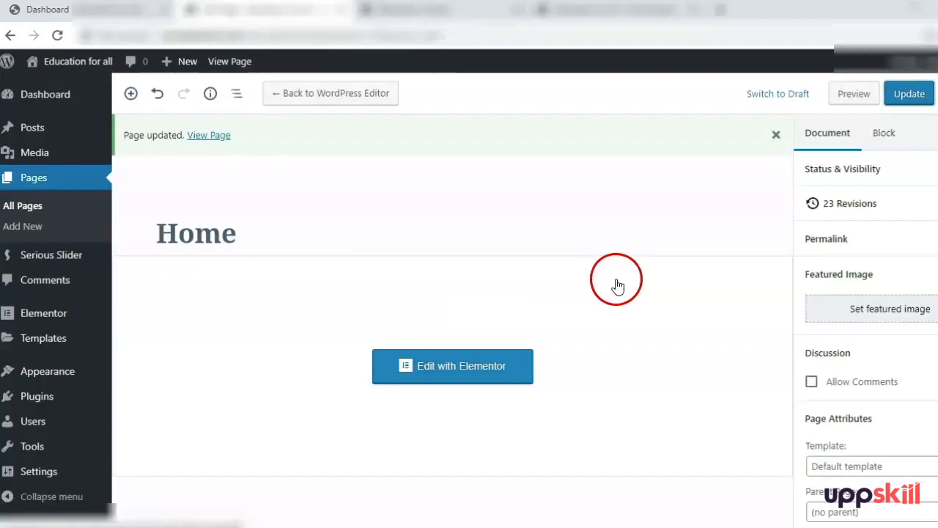
left_click(816, 463)
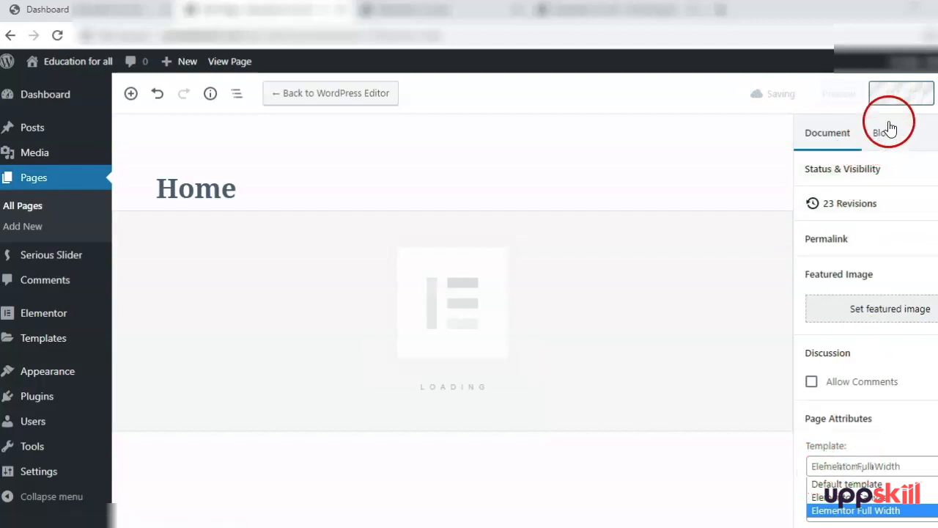
left_click(916, 107)
left_click(563, 11)
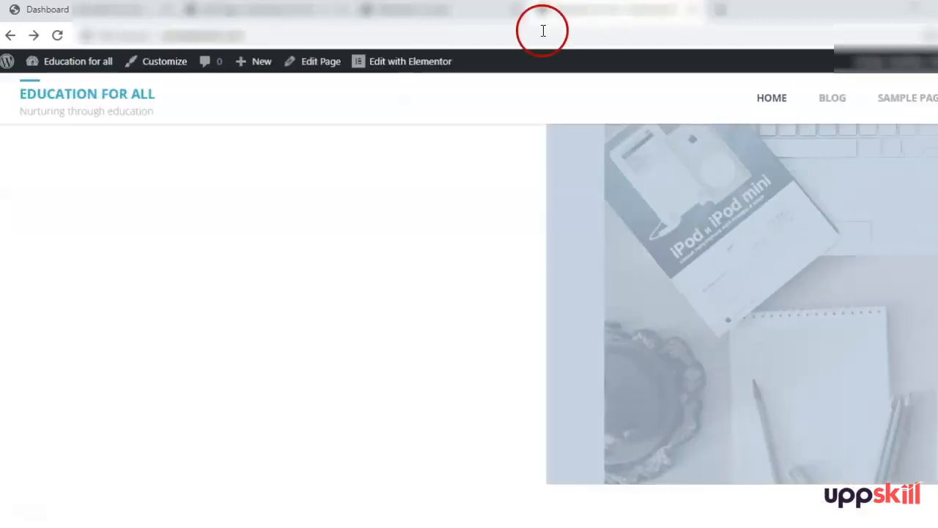
left_click(61, 39)
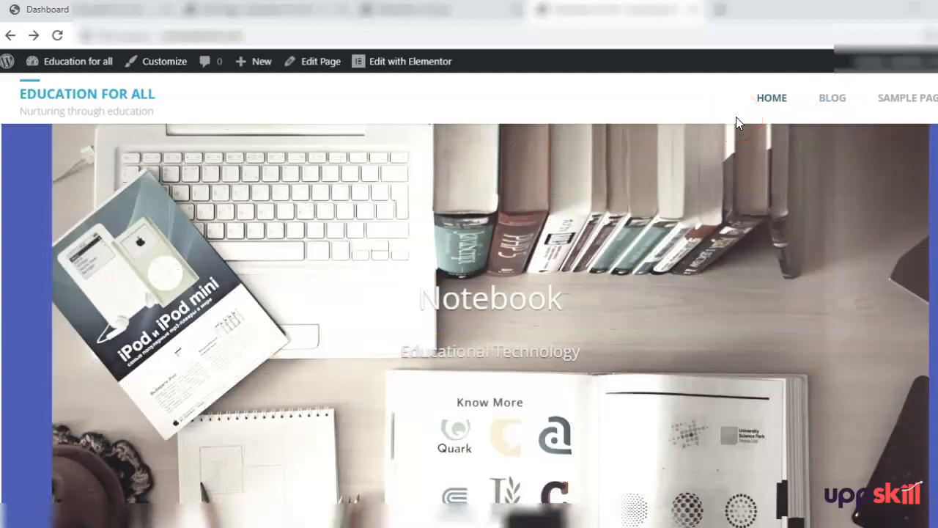
scroll(728, 314, "down", 5)
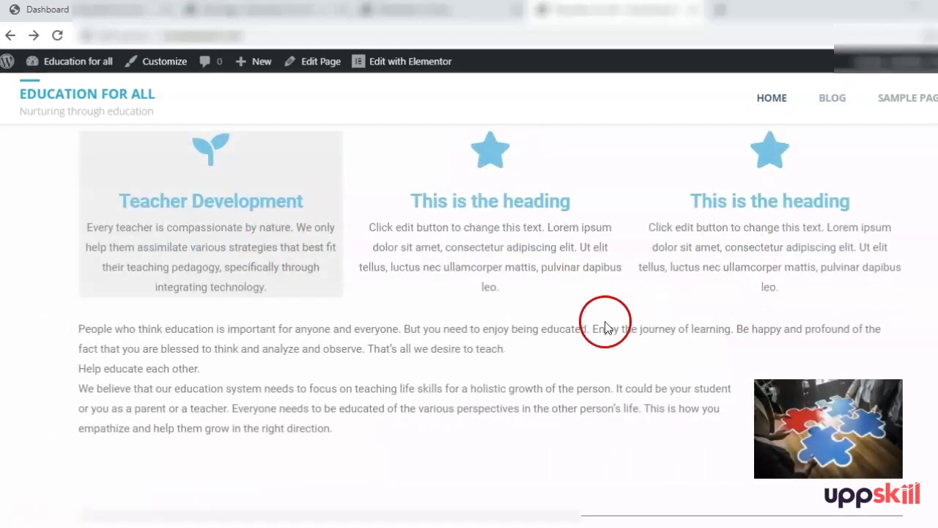
scroll(608, 272, "down", 2)
scroll(514, 336, "down", 2)
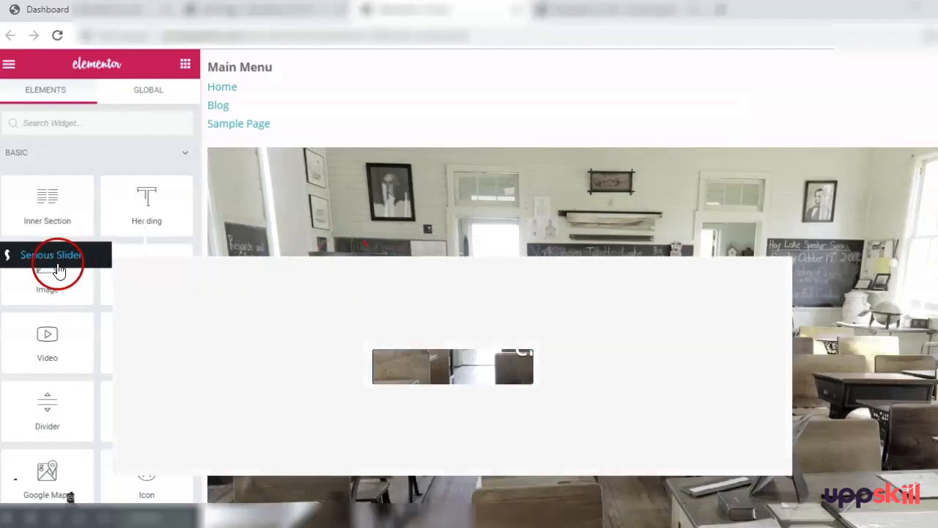
Step: Open the Home 2 slider for editing in Serious Slider and set its appearance style to Cryout Theme
mouse_move(59, 269)
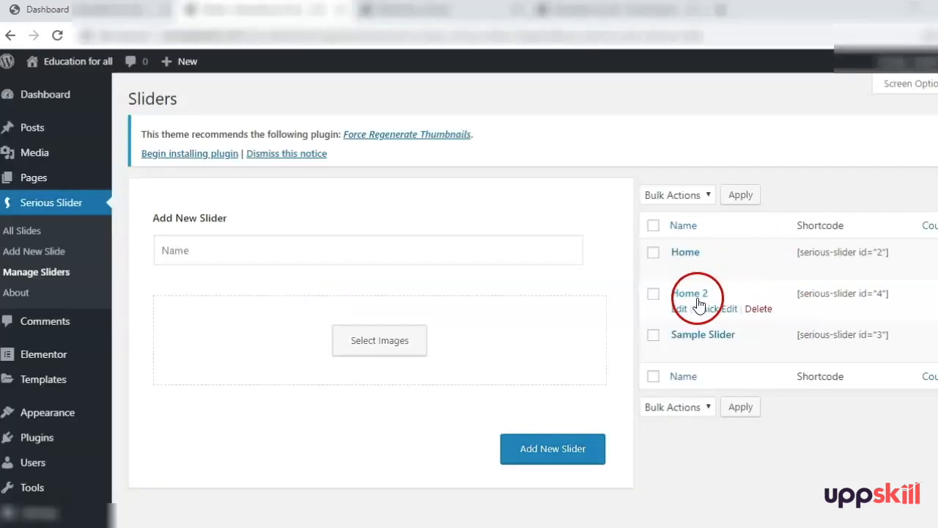
left_click(692, 295)
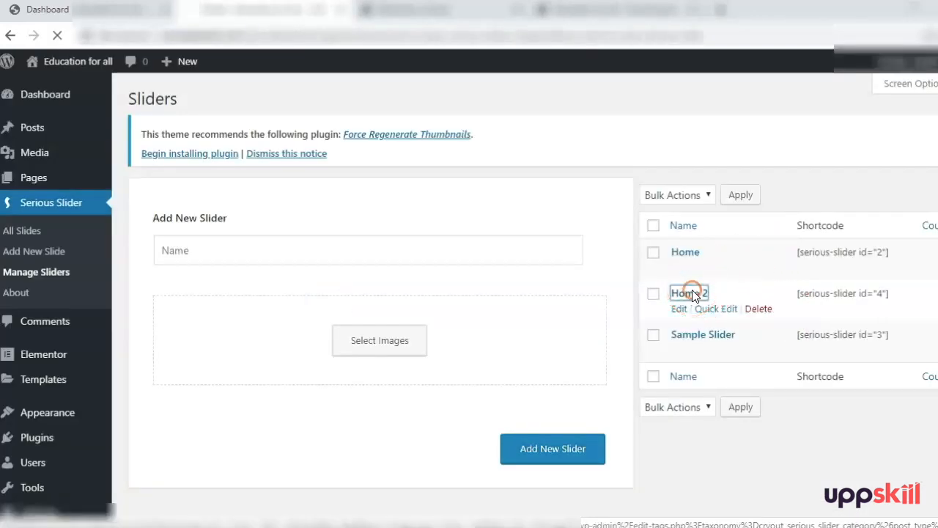
left_click(646, 310)
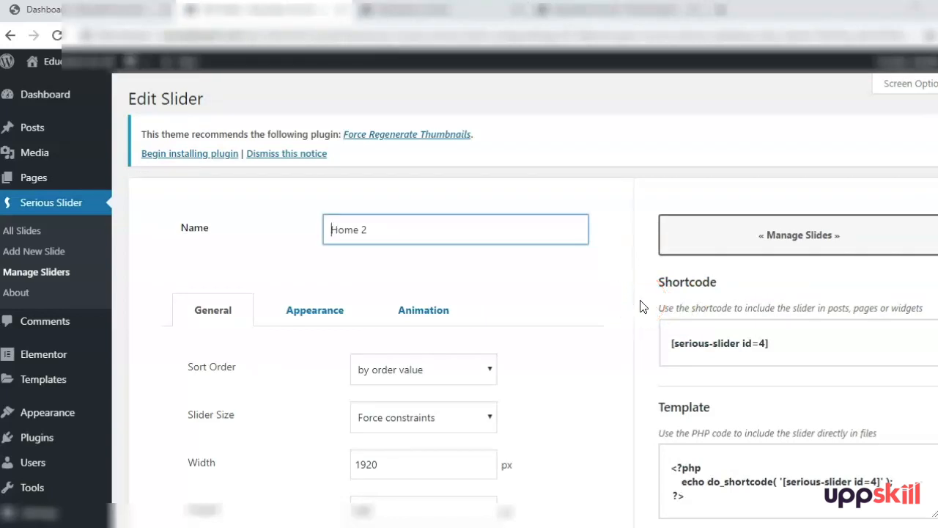
scroll(640, 307, "down", 2)
left_click(304, 168)
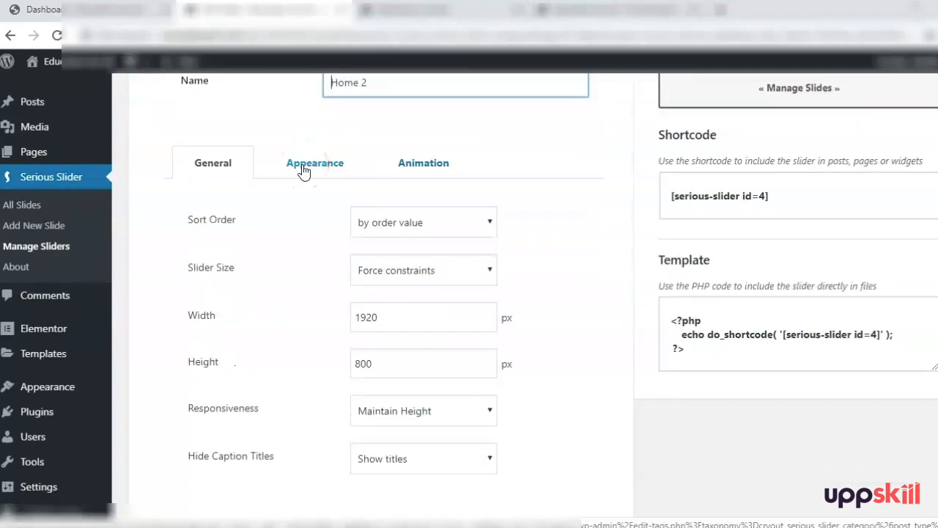
left_click(304, 168)
left_click(420, 232)
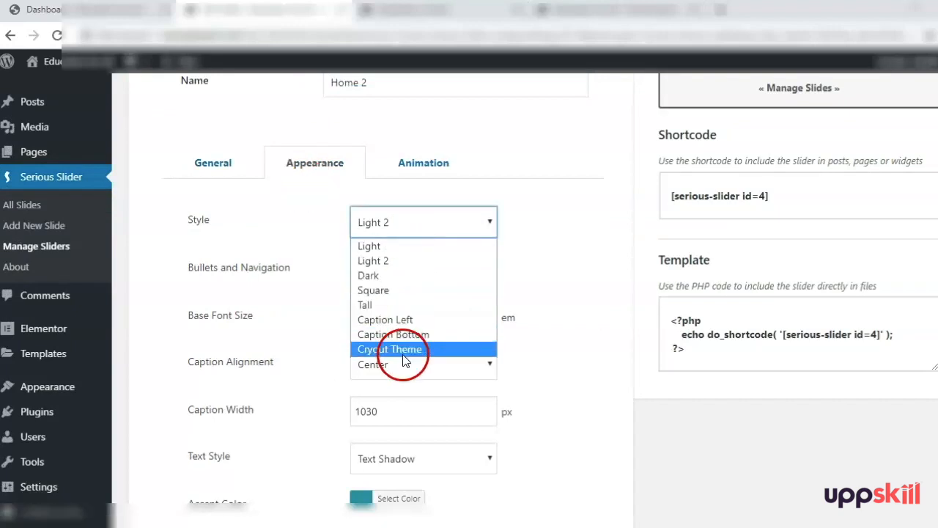
left_click(409, 350)
left_click(408, 359)
Step: Set the Home 2 slider's accent color to #0c8f9e and save the slider
scroll(359, 503, "down", 1)
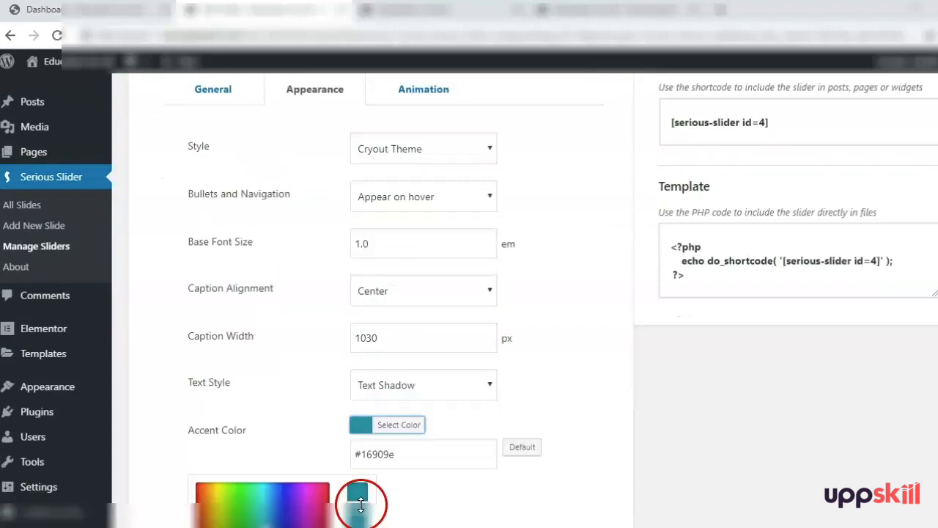
left_click_drag(360, 504, 360, 497)
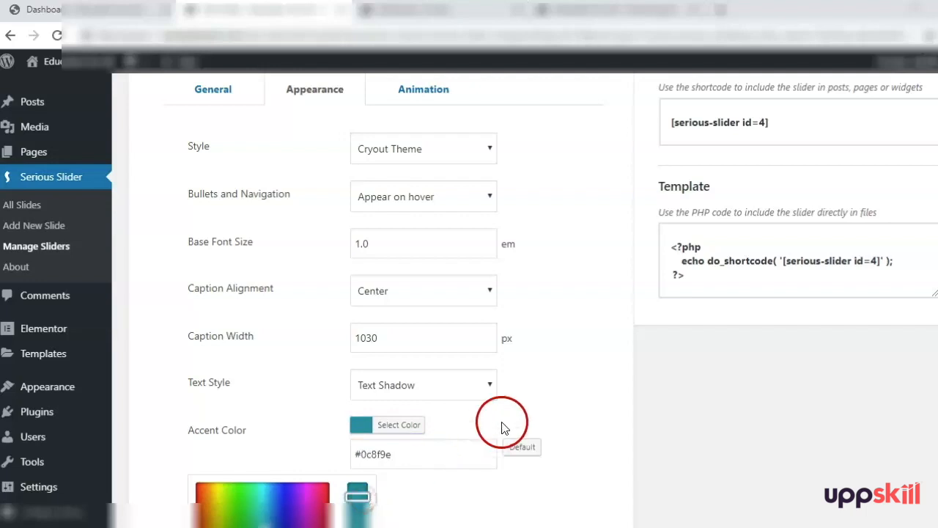
left_click(588, 379)
scroll(585, 337, "down", 1)
left_click(564, 467)
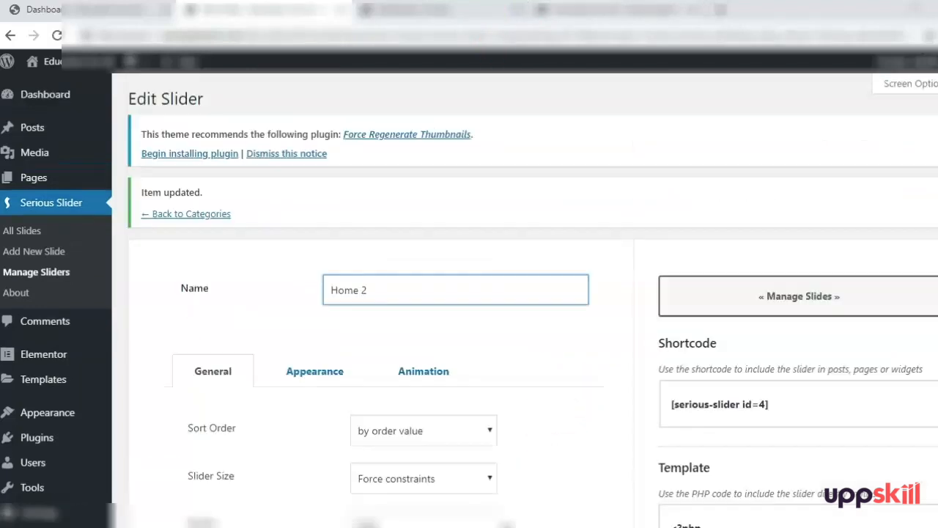
Step: View the slider on the live page, change the Home 2 slider's transition effect in its animation settings, and save it
left_click(561, 11)
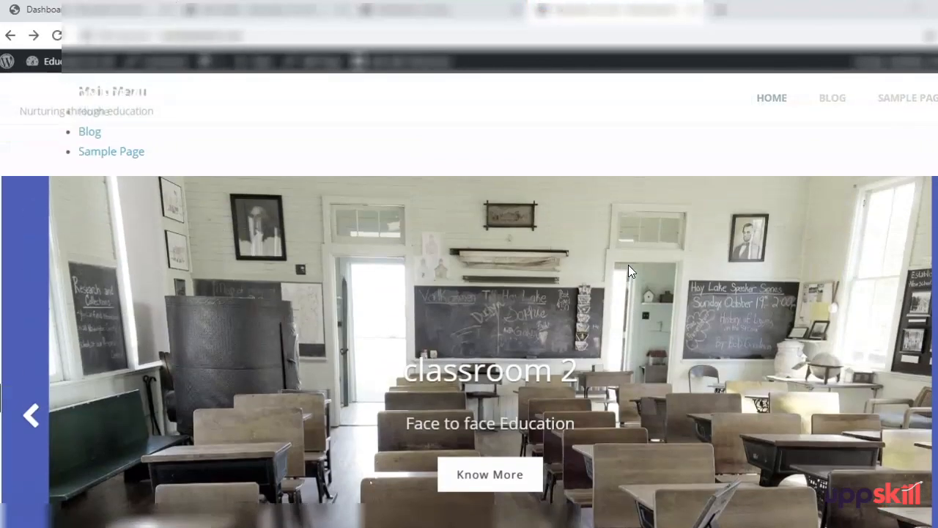
left_click(849, 305)
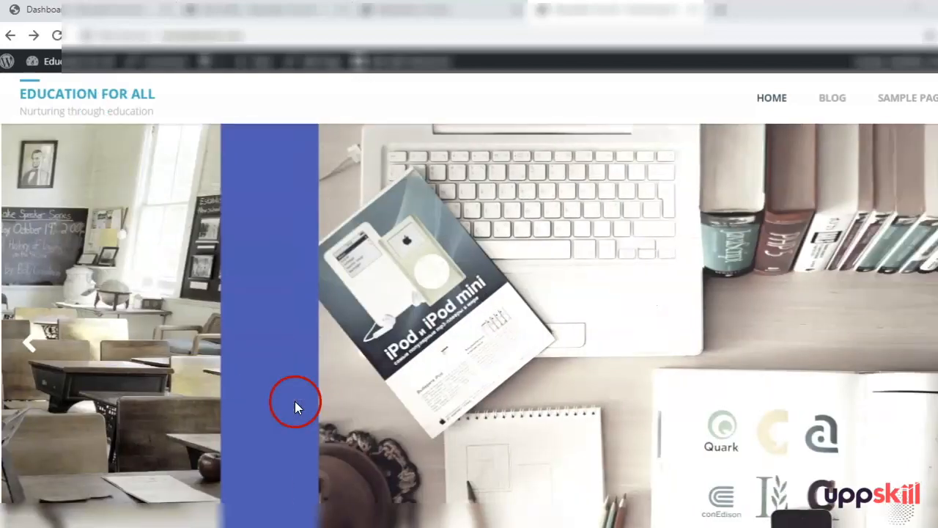
left_click(427, 150)
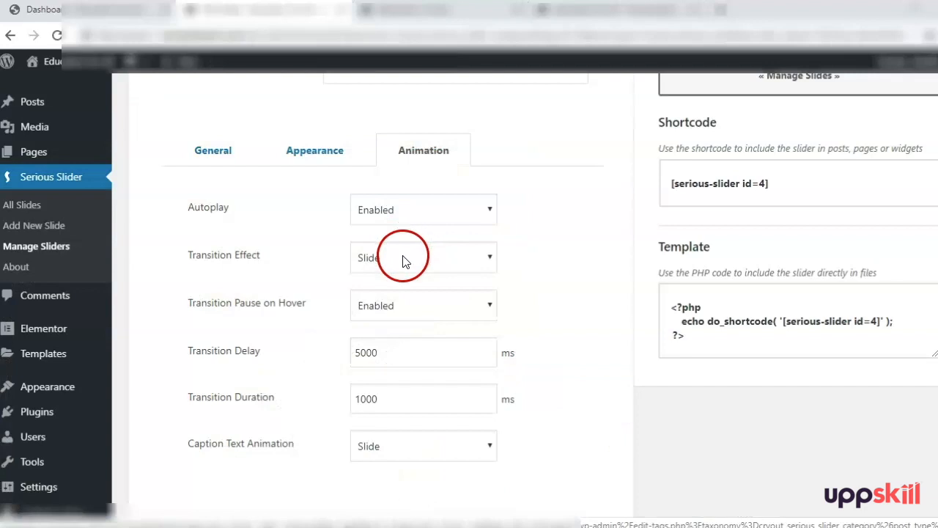
left_click(403, 258)
left_click(403, 280)
scroll(398, 234, "down", 1)
left_click(579, 475)
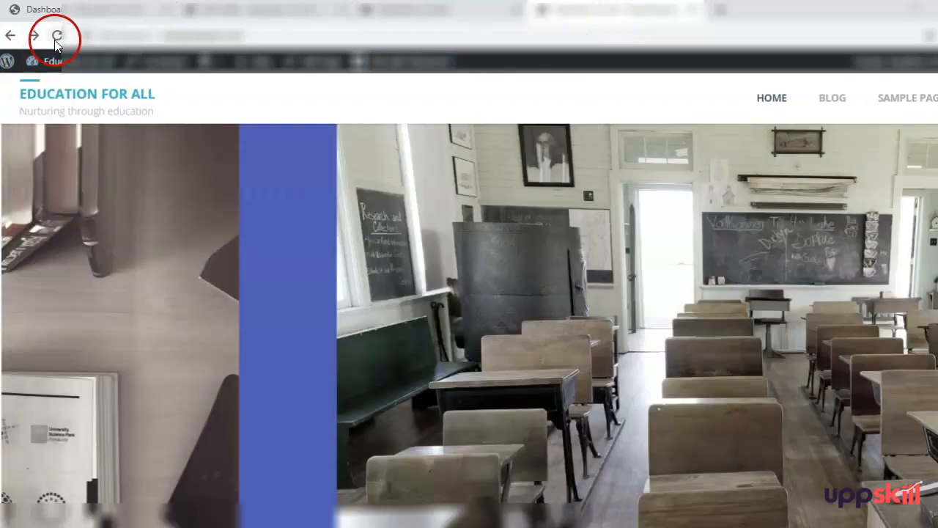
Step: Reload the live Home page and check the slider's caption styling and slide transition
left_click(55, 37)
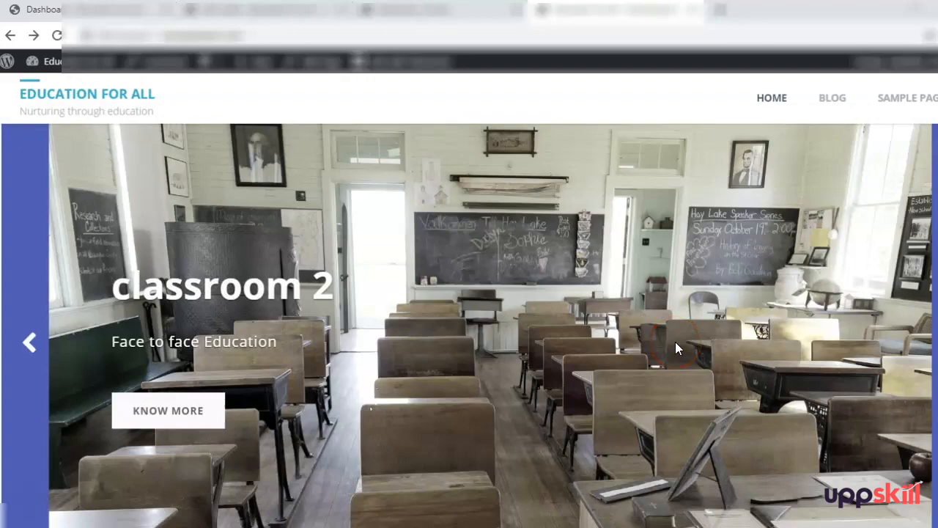
left_click(729, 253)
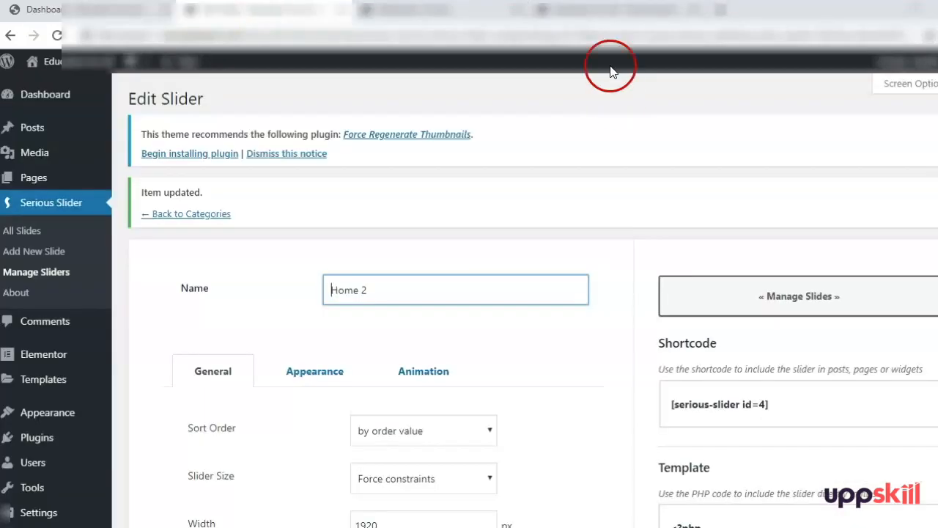
left_click(611, 11)
Step: Change the Serious Slider widget's normal background color to light blue in Elementor, apply the changes, and reload the live page
left_click(441, 10)
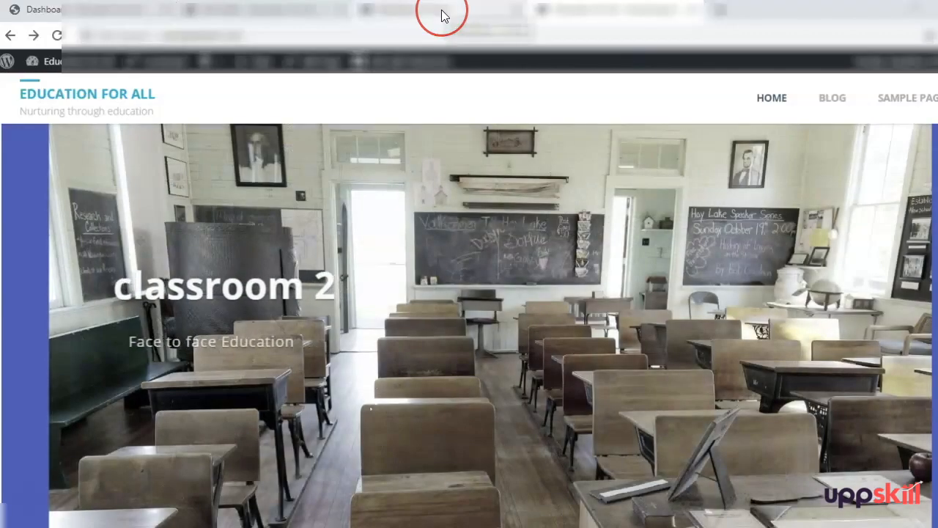
left_click(441, 10)
scroll(511, 338, "down", 1)
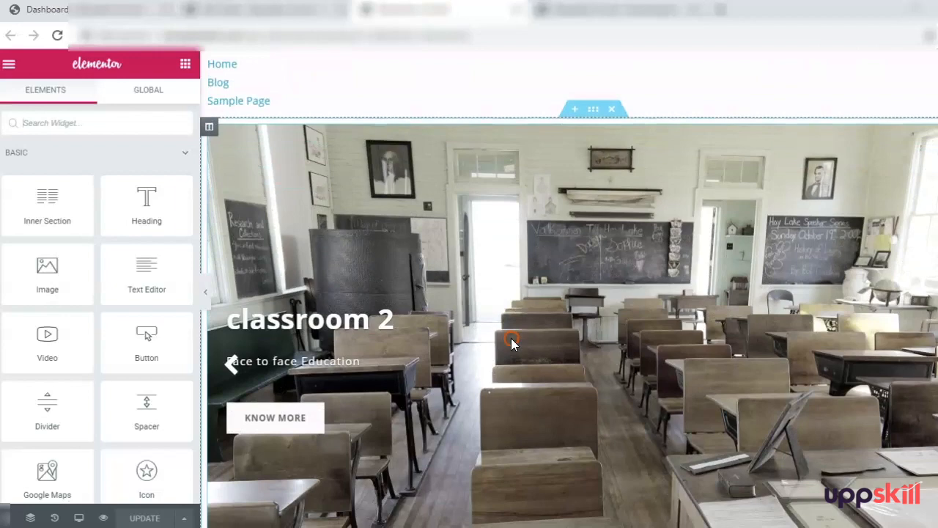
left_click(511, 341)
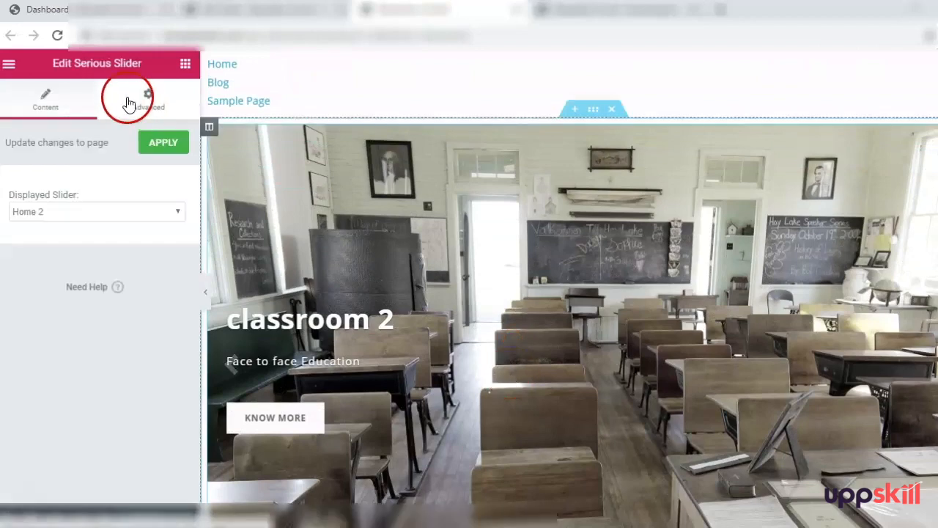
left_click(127, 97)
scroll(74, 262, "down", 3)
left_click(73, 263)
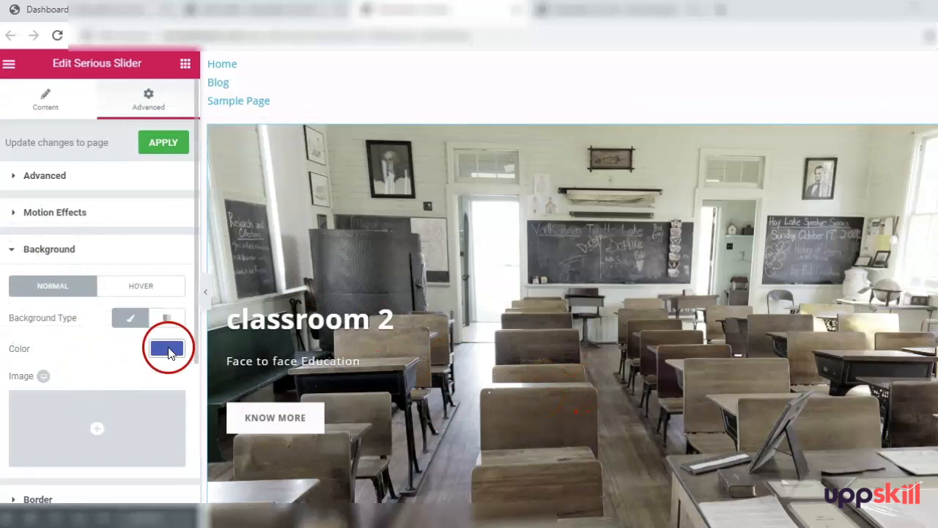
left_click(167, 349)
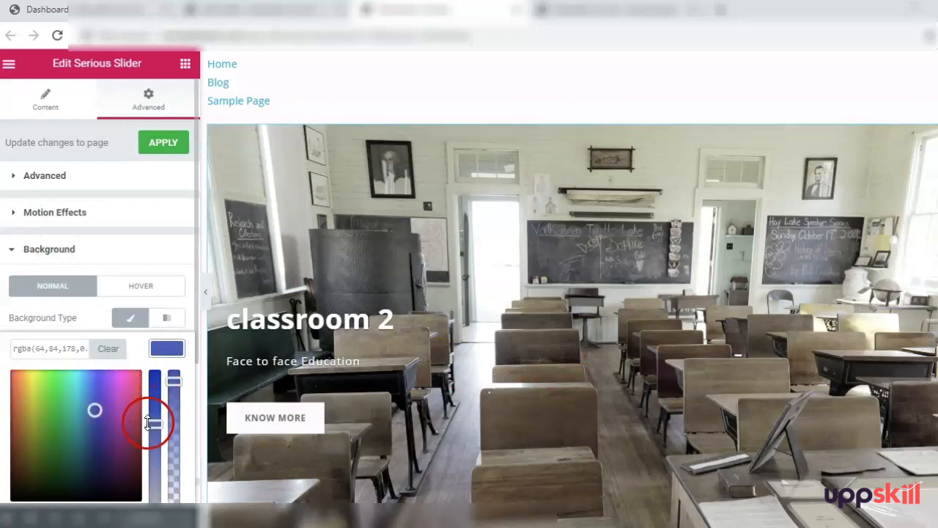
left_click_drag(110, 415, 78, 408)
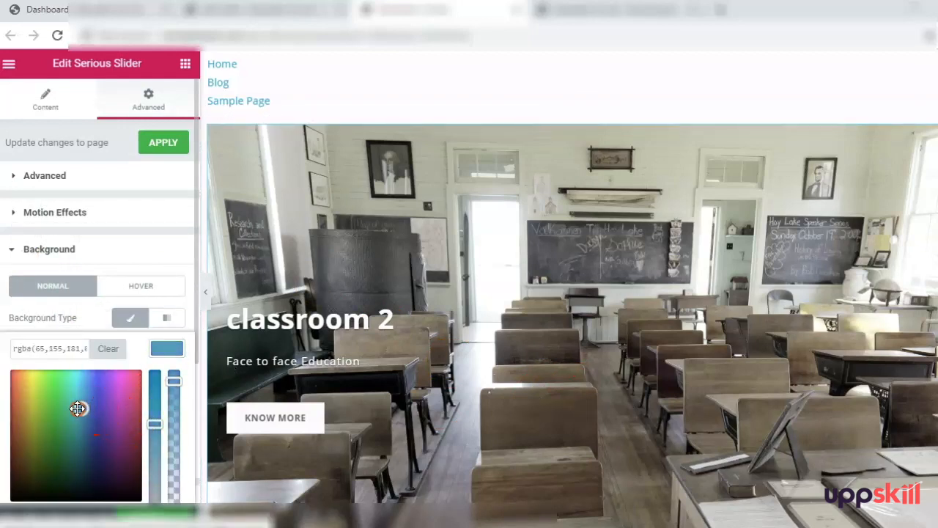
mouse_move(175, 380)
left_mouse_down()
mouse_move(174, 421)
mouse_move(174, 381)
left_mouse_up()
left_click(176, 146)
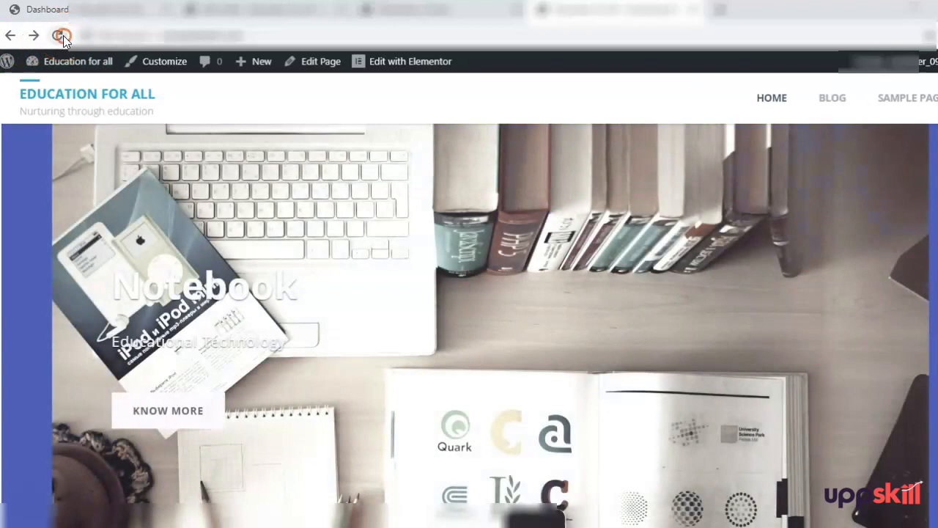
left_click(57, 36)
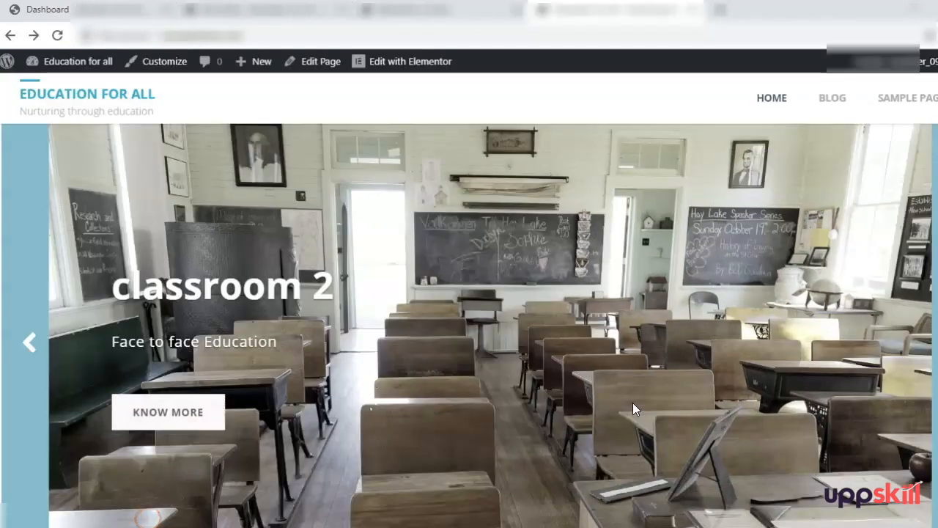
Step: Check the slider's navigation arrows and slides on the live Home page and review the Services section beneath it
left_click(203, 275)
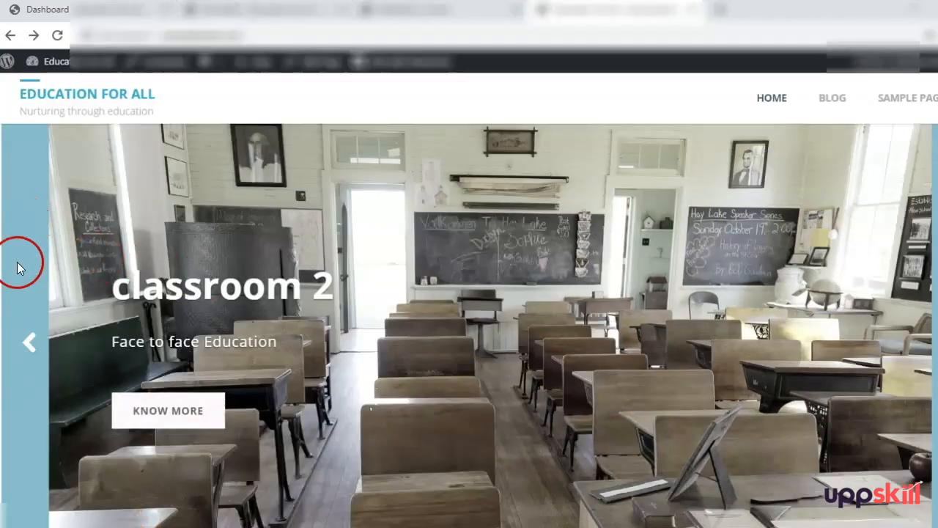
left_click(26, 357)
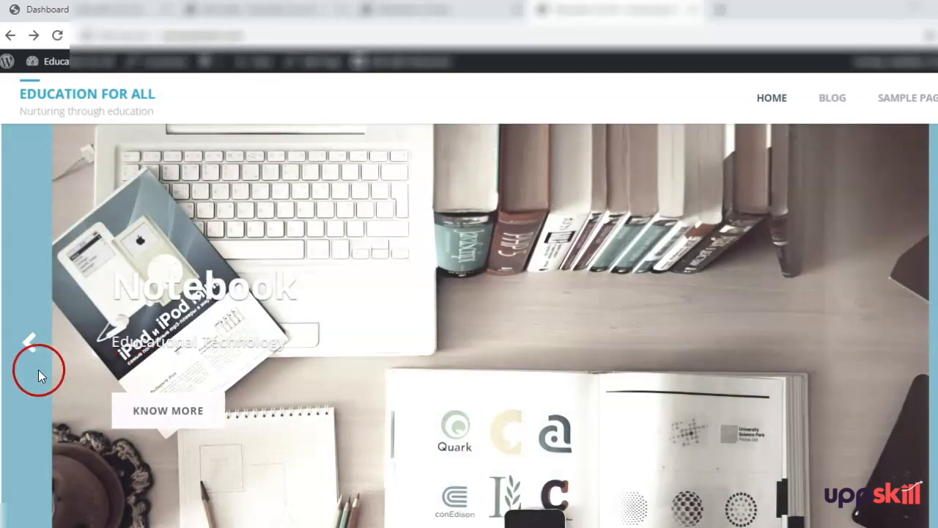
left_click(57, 340)
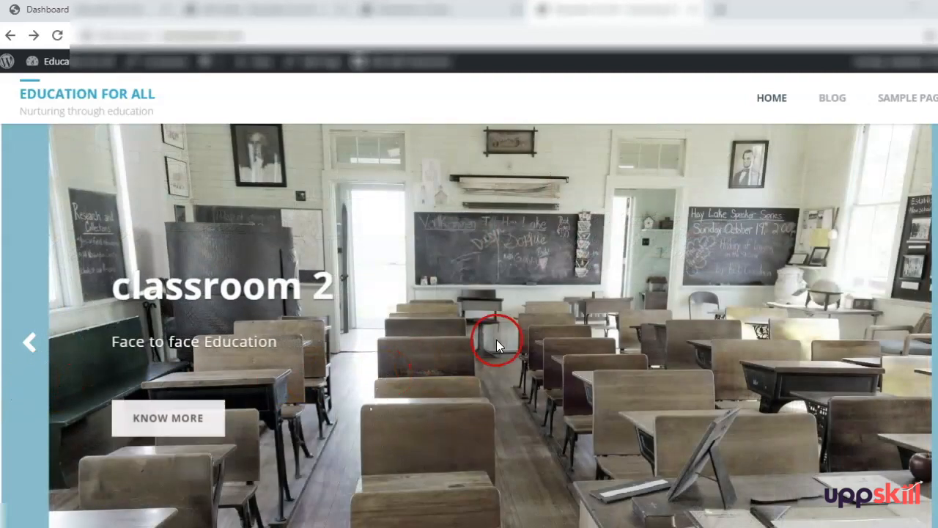
scroll(496, 337, "down", 5)
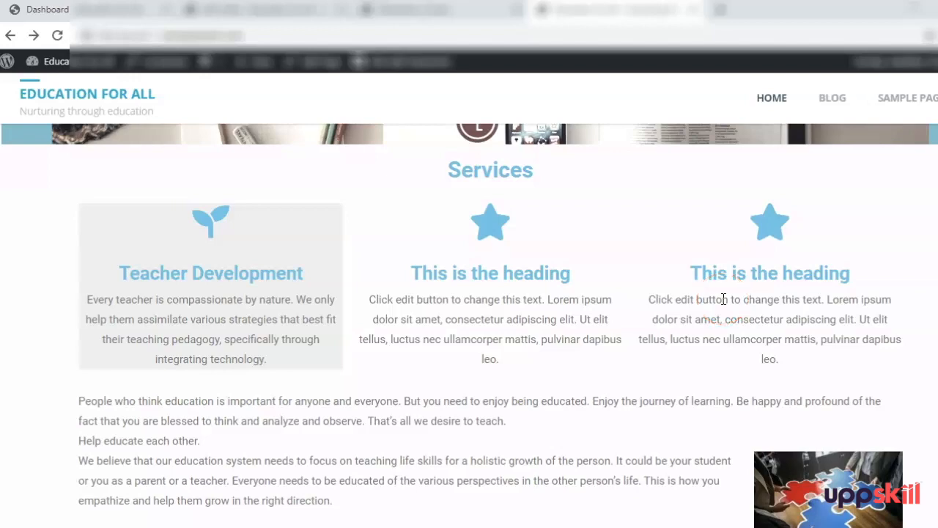
left_click(504, 304)
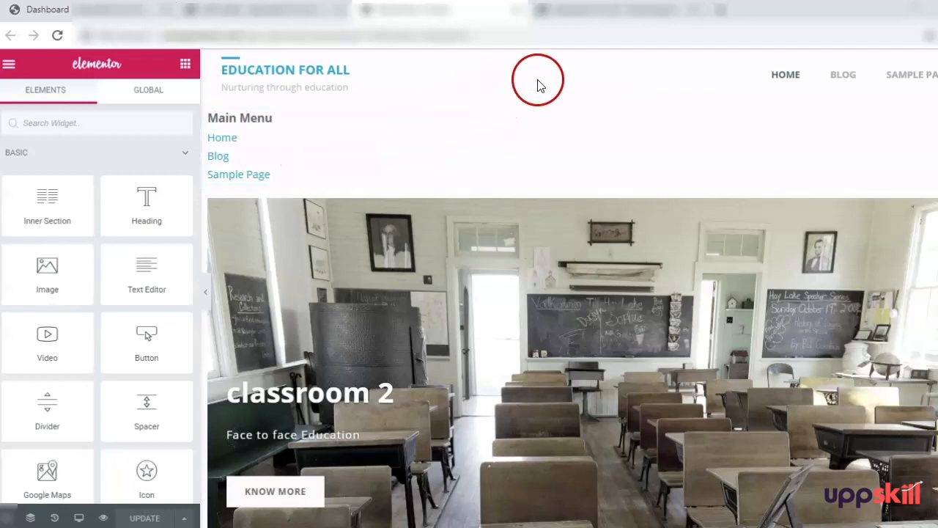
Step: Delete the Main Menu section above the slider in the Elementor Home page and update the page
left_click(451, 115)
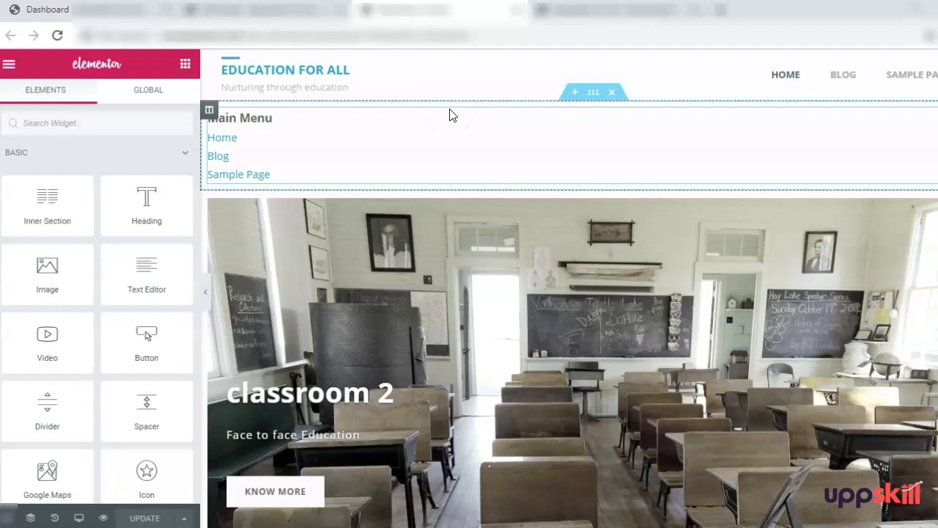
left_click(710, 81)
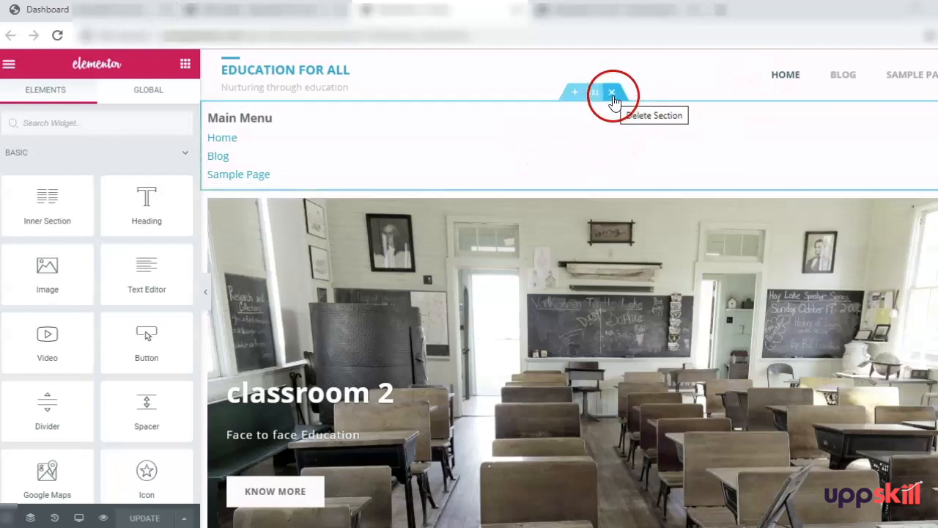
left_click(614, 93)
left_click(147, 518)
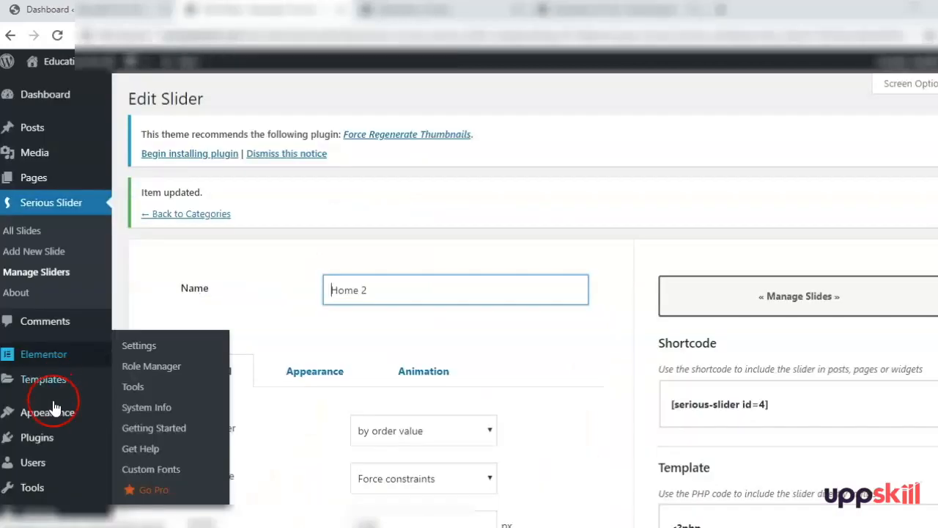
Step: Set the theme header's Menu Position to Normal in the site customizer and publish the change
mouse_move(54, 413)
left_click(141, 348)
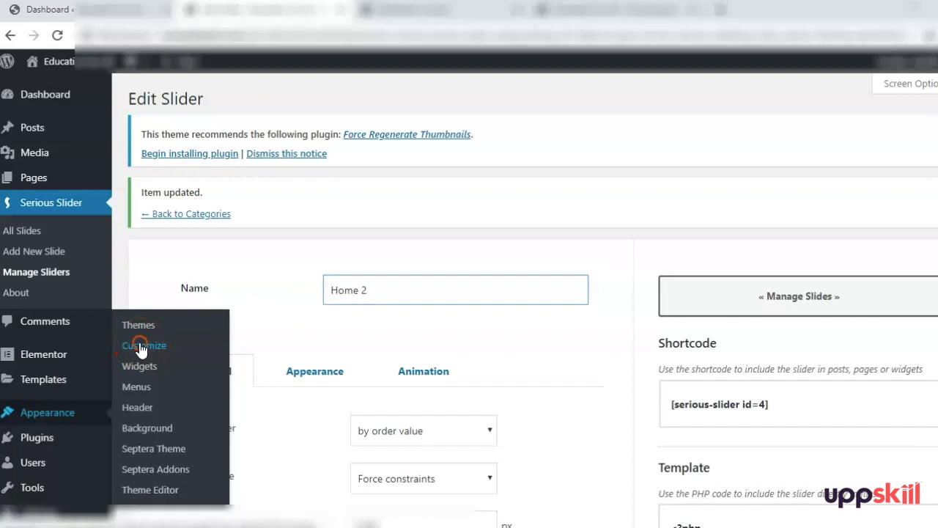
left_click(116, 381)
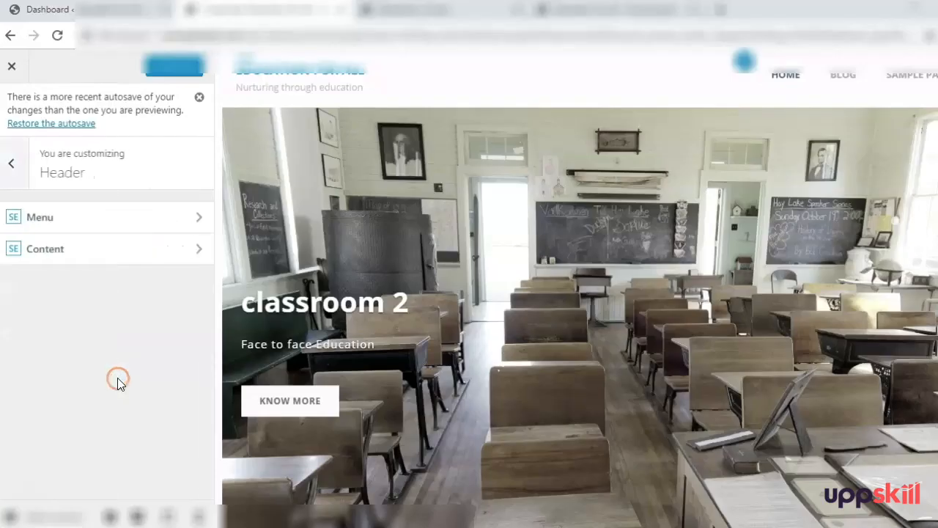
left_click(99, 219)
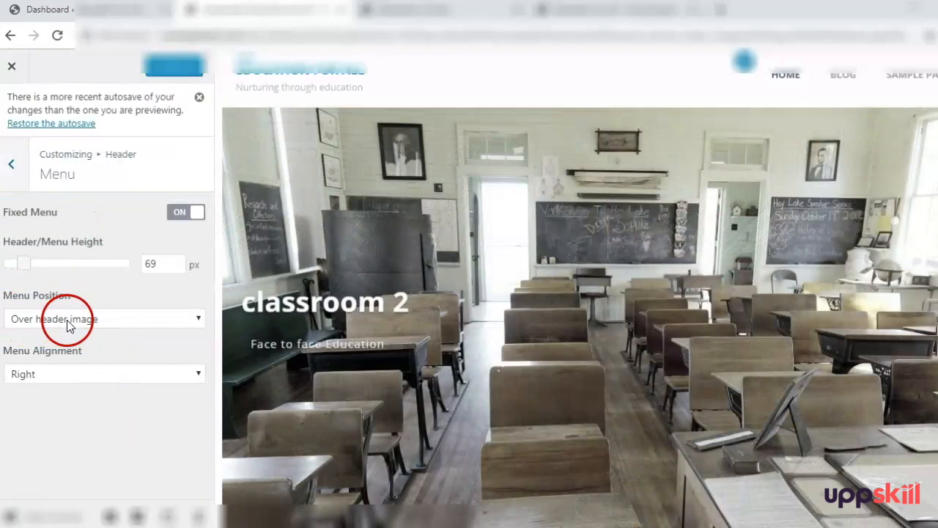
left_click(68, 321)
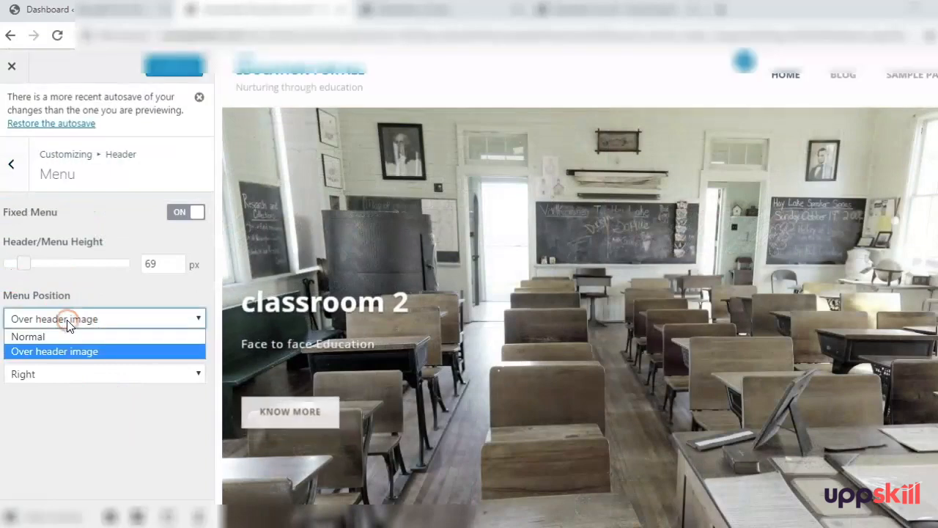
left_click(61, 336)
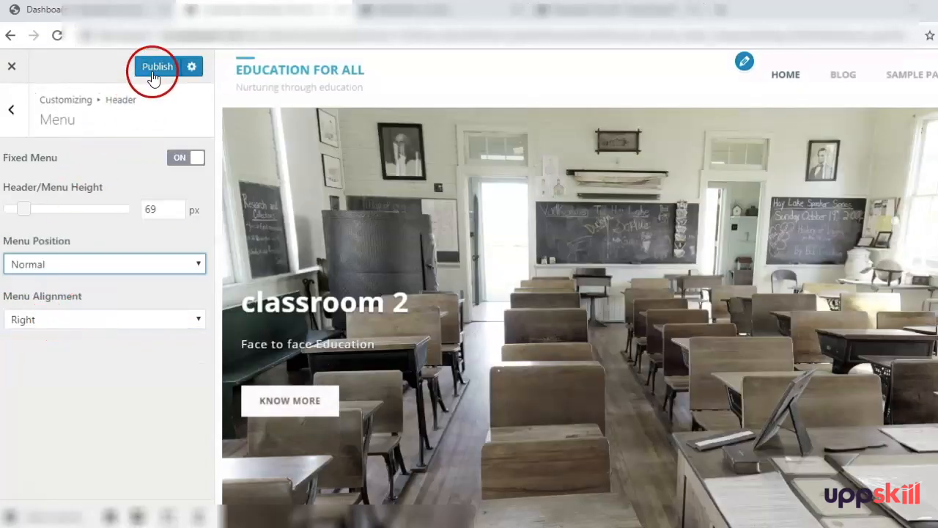
left_click(153, 73)
Step: Check the header on the live page and publish the header content settings with Header Image Behaviour set to Cropped
left_click(655, 16)
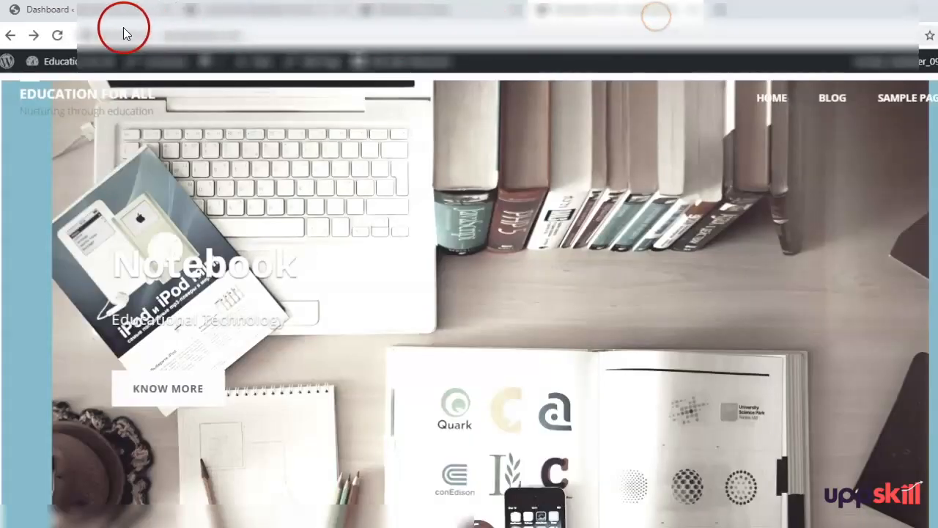
left_click(832, 99)
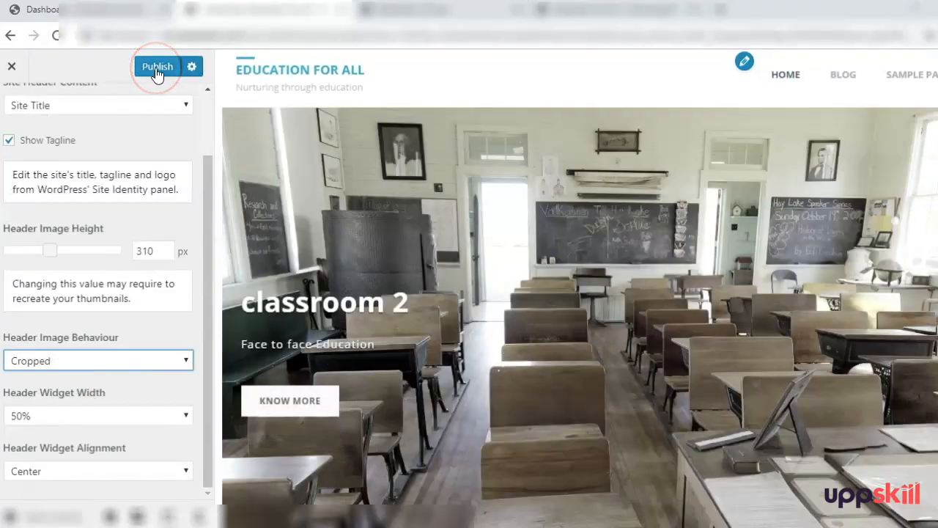
left_click(157, 66)
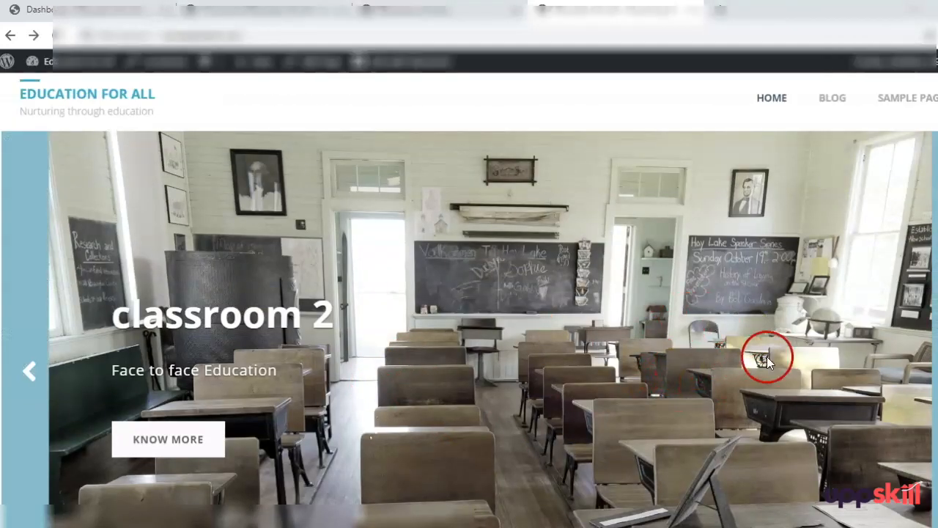
left_click(439, 15)
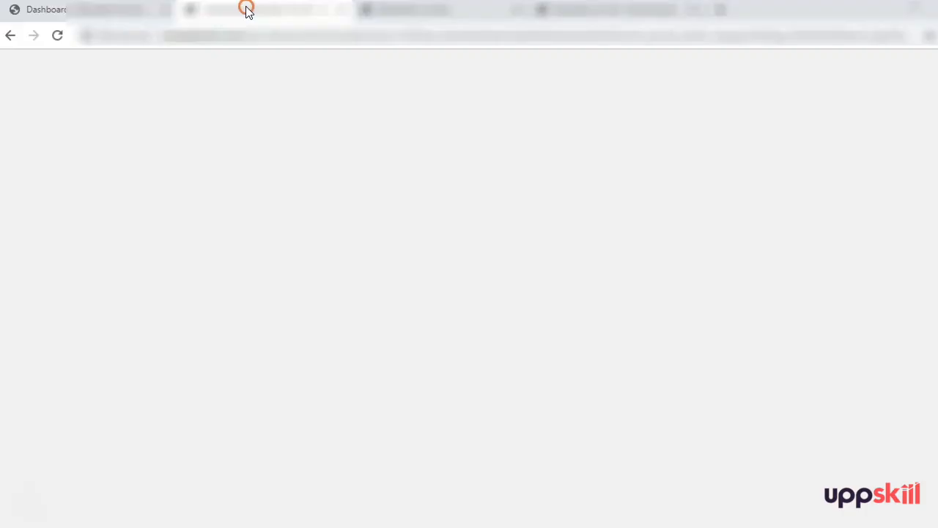
Step: Open the site's widget management page and add a Search widget to the Footer area
left_click(88, 416)
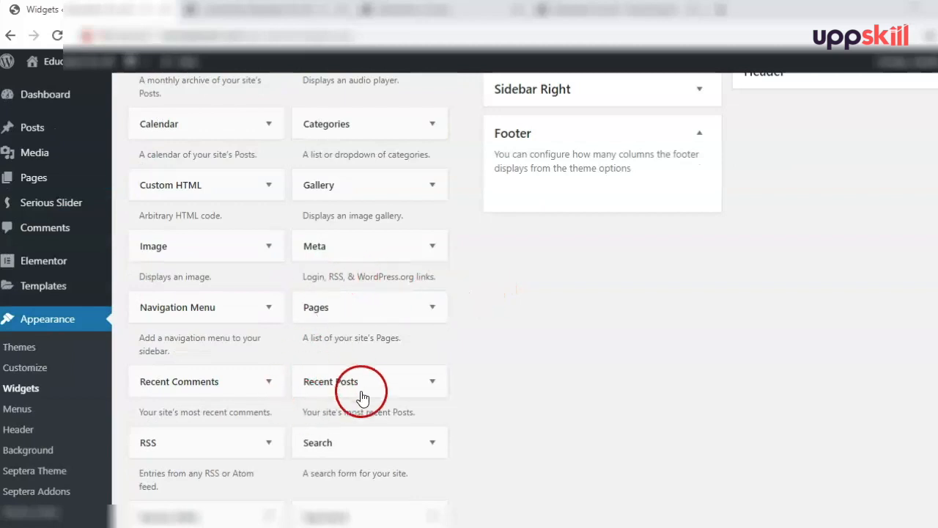
scroll(376, 443, "down", 2)
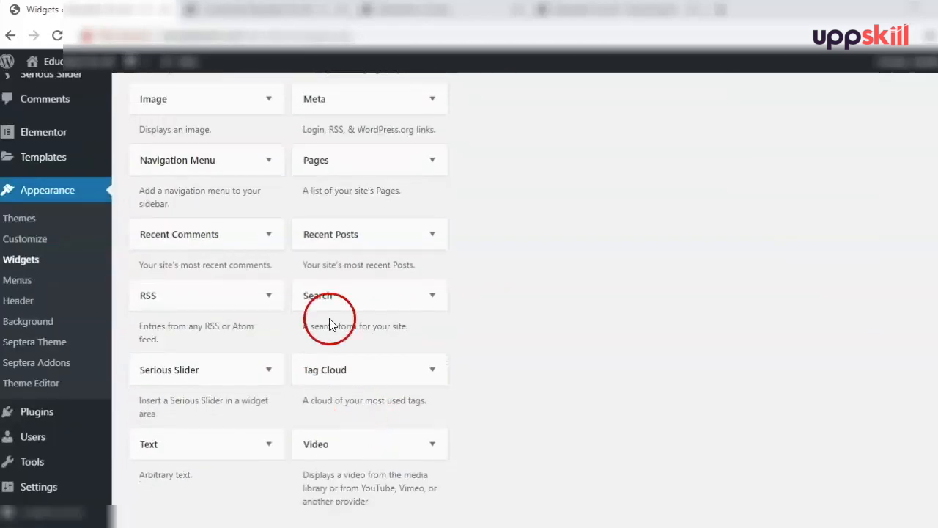
left_click(334, 307)
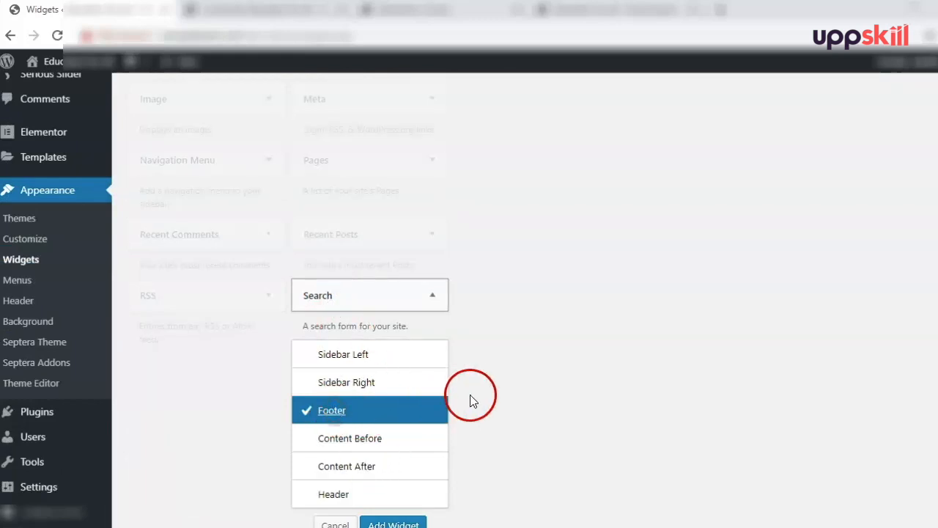
scroll(474, 398, "down", 2)
left_click(412, 382)
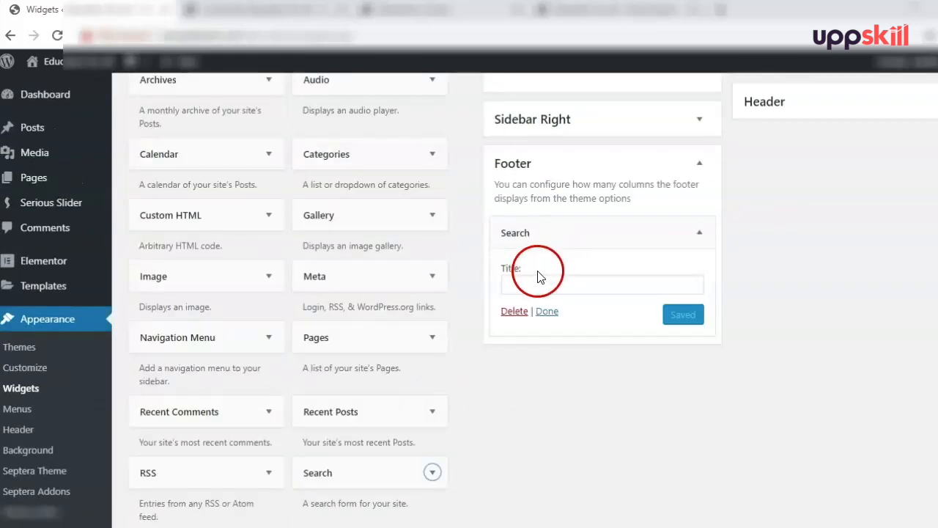
Step: Title the footer's Search widget "Search" and save it
left_click(531, 290)
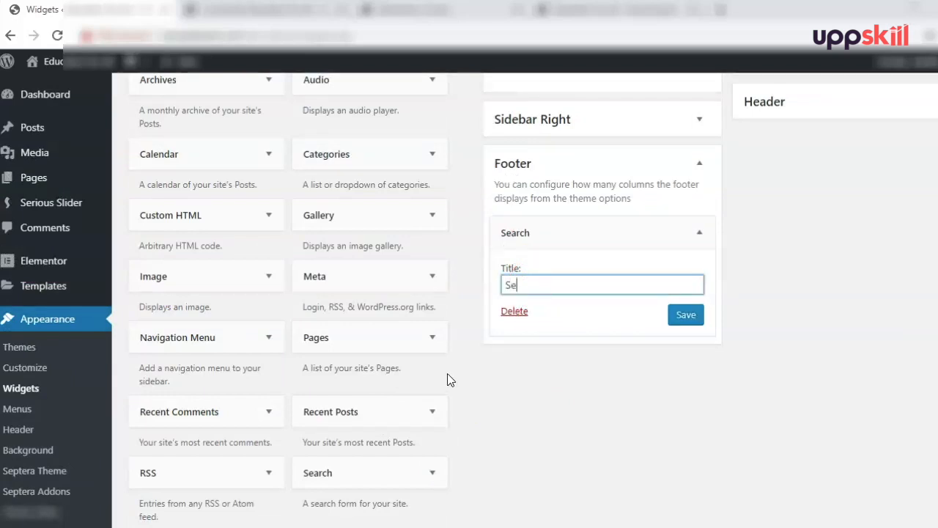
type("Search")
left_click(529, 347)
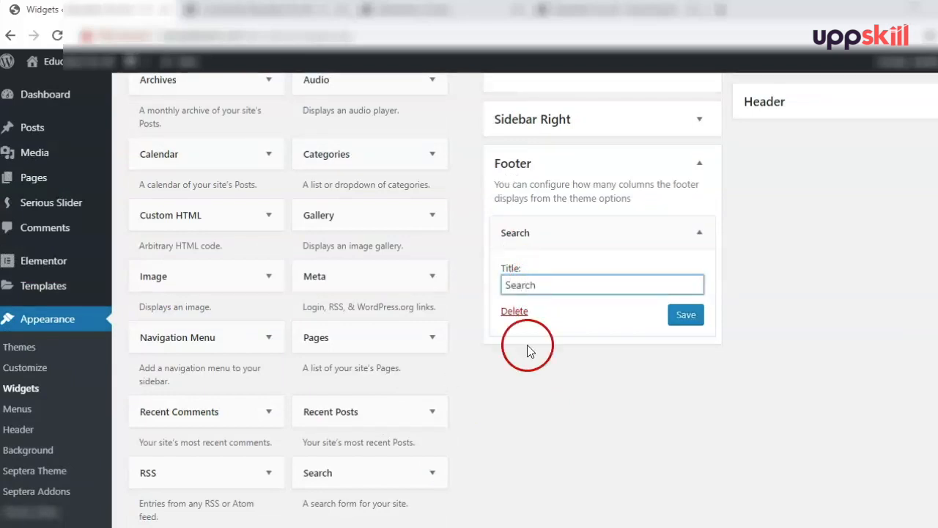
left_click(686, 315)
Step: Check the Search widget in the footer of the live Home page
left_click(626, 7)
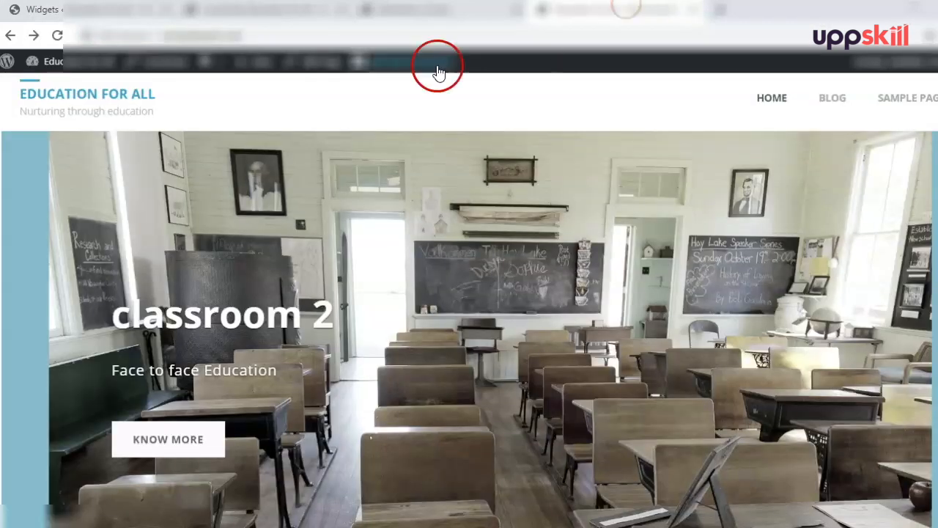
scroll(628, 223, "down", 10)
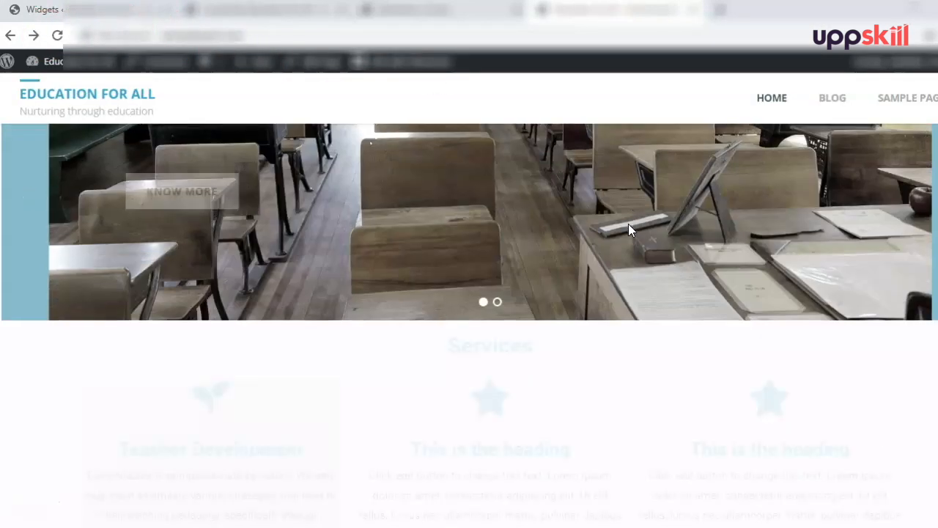
scroll(628, 231, "down", 3)
left_click(83, 390)
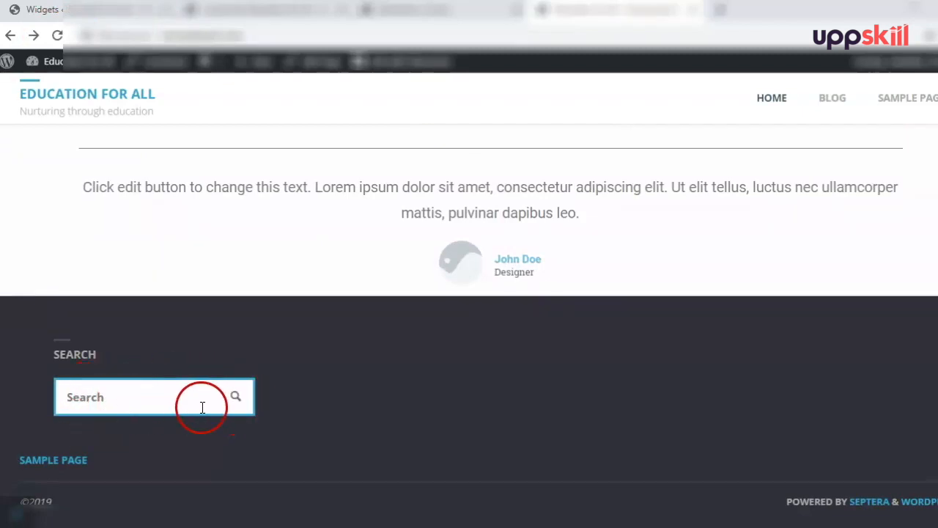
left_click(62, 361)
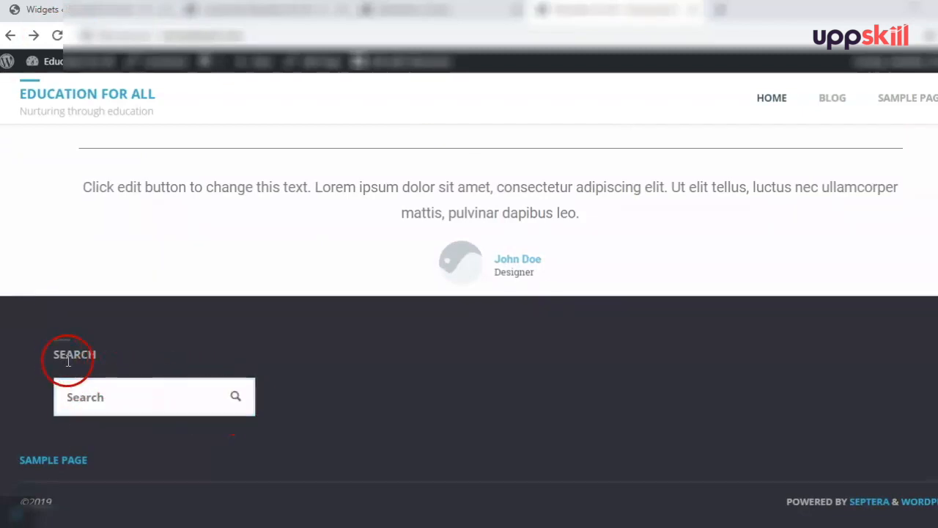
Step: Return to widget management and add a Navigation Menu widget to the Footer area
left_click(230, 10)
left_click(110, 19)
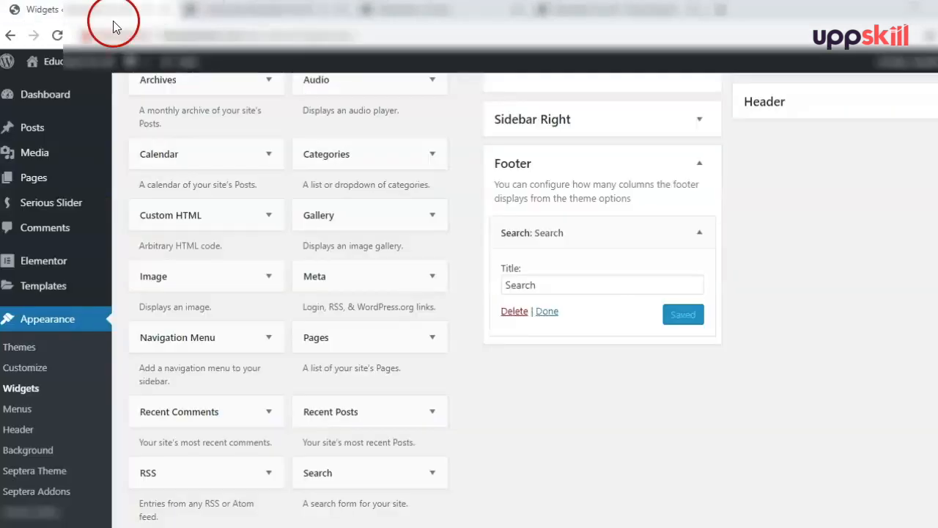
scroll(546, 409, "down", 1)
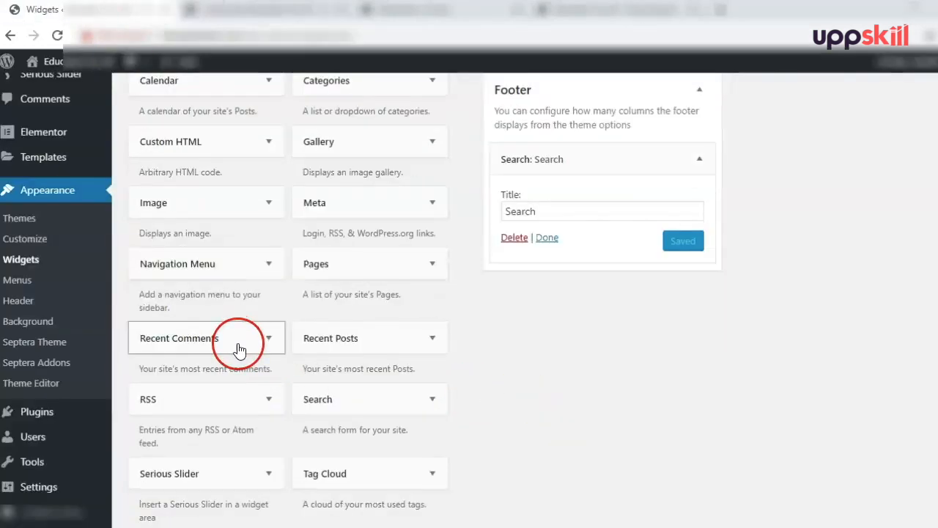
left_click(213, 265)
left_click(210, 399)
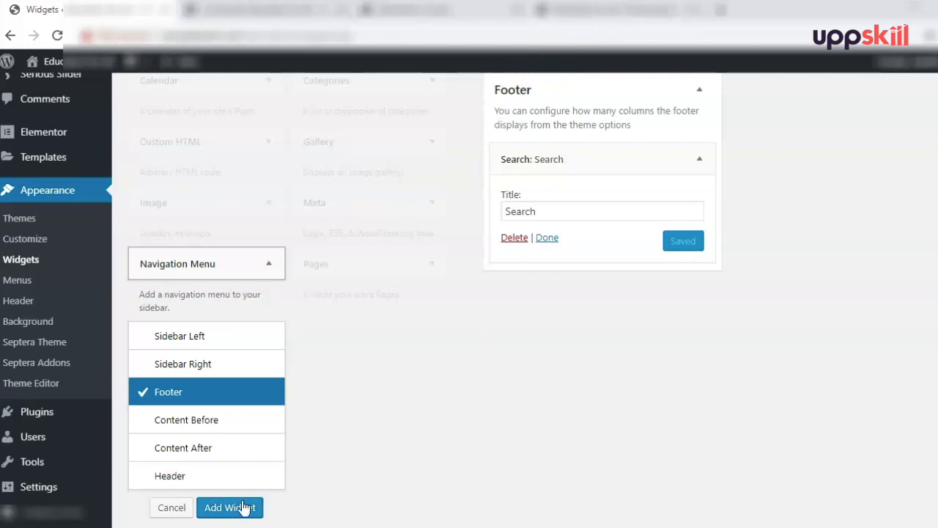
left_click(229, 507)
Step: Assign the Footer menu to the Navigation Menu widget, save it, and reload the live Home page to check the footer
left_click(595, 370)
left_click(589, 409)
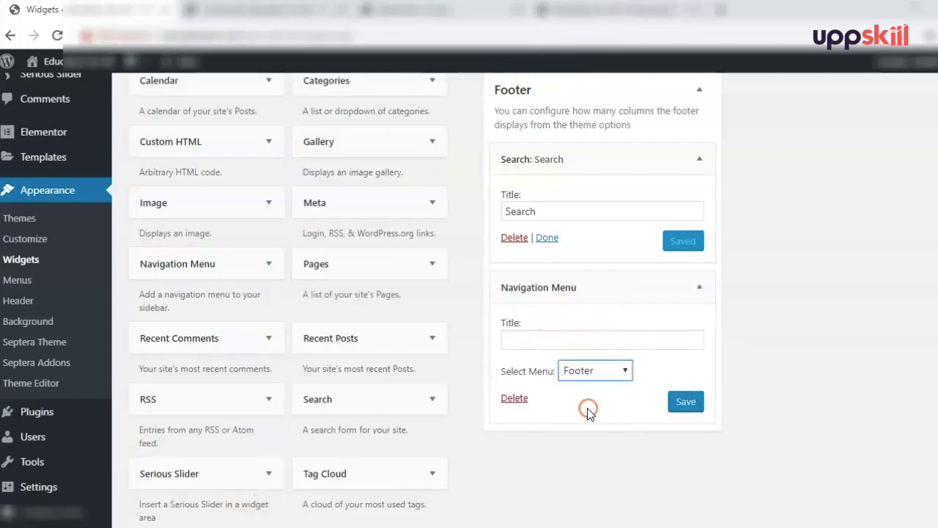
left_click(687, 400)
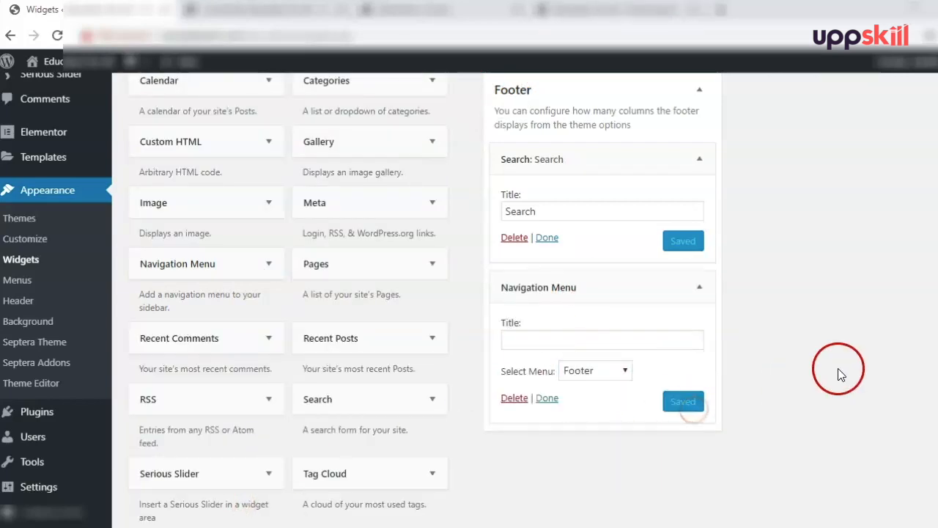
left_click(607, 9)
left_click(61, 35)
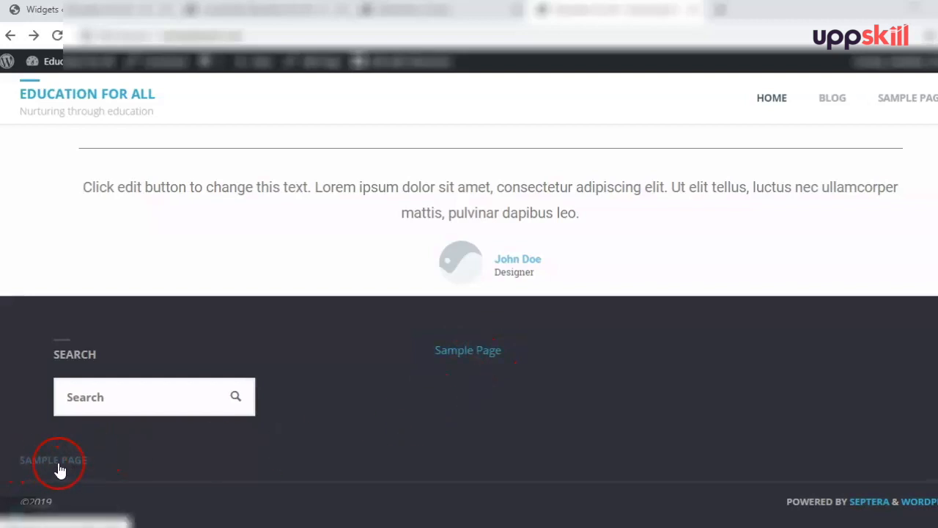
Step: Go to menu management and load the Footer menu for editing
left_click(22, 279)
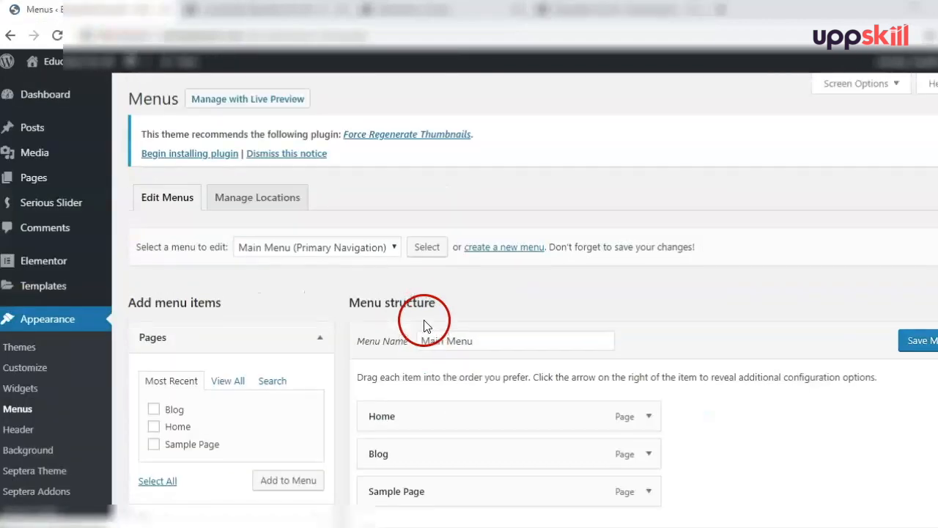
left_click(362, 247)
left_click(353, 262)
left_click(412, 248)
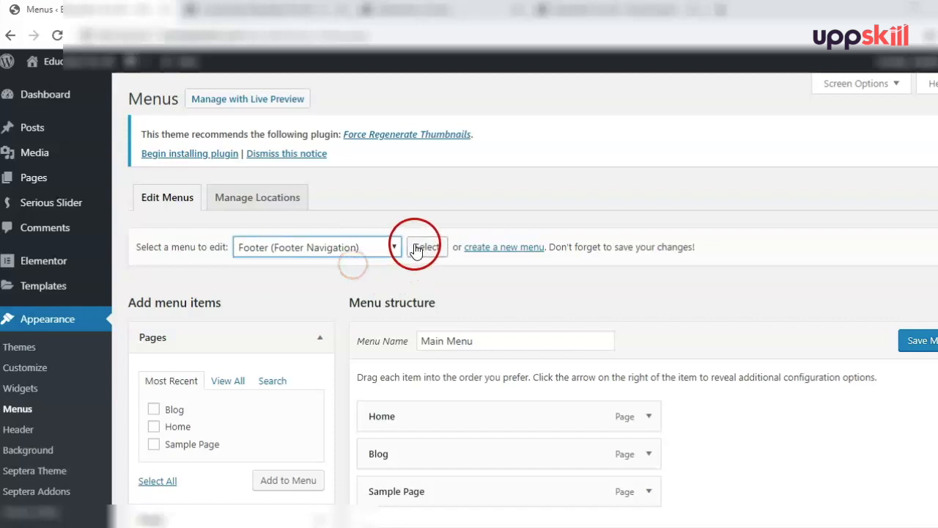
Step: Clear the Footer menu's Footer Navigation display location, save the menu, and reload the live Home page
scroll(619, 313, "down", 2)
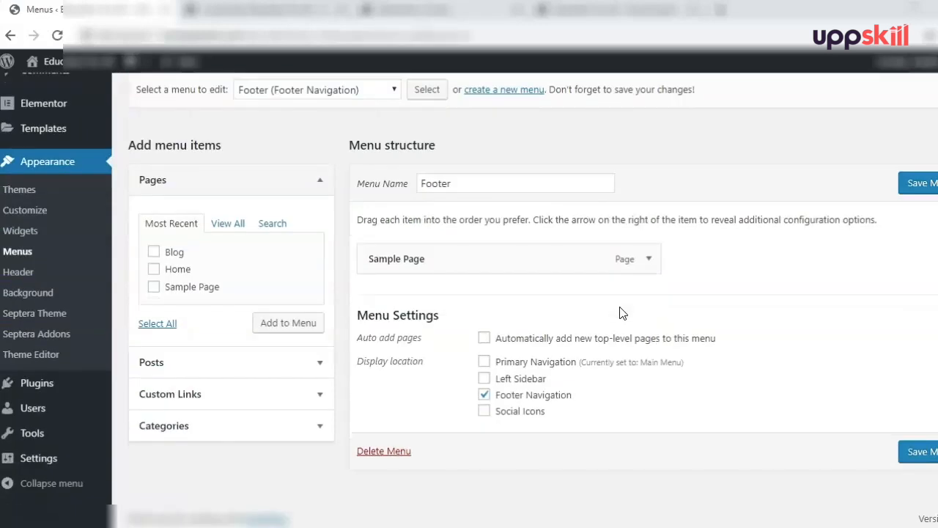
left_click(522, 396)
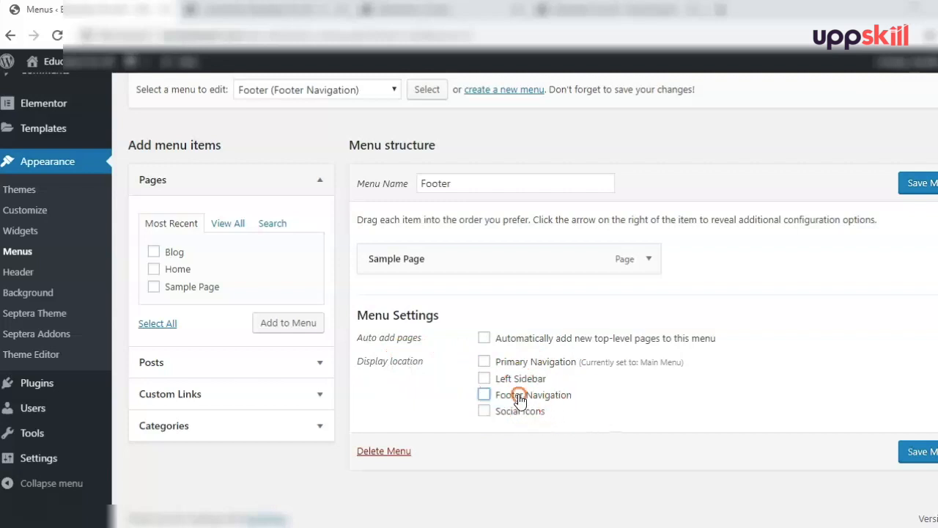
left_click(912, 455)
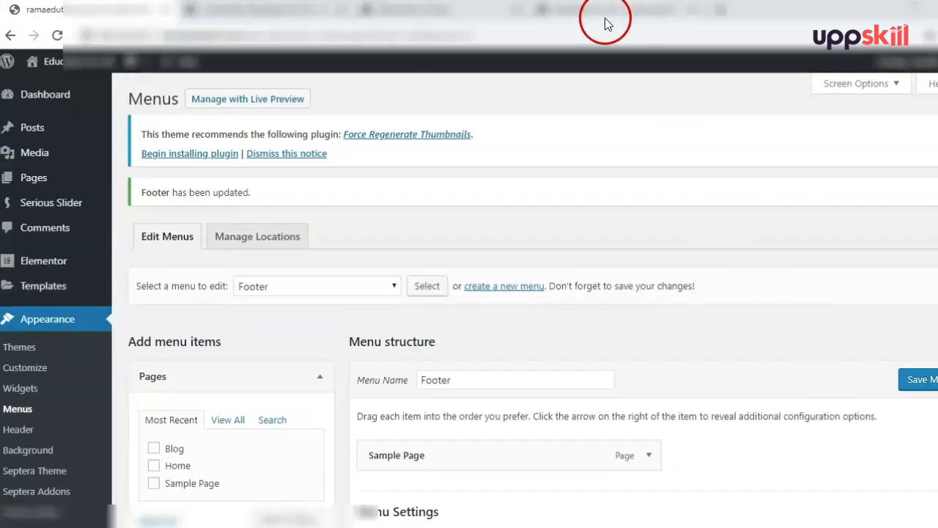
left_click(604, 18)
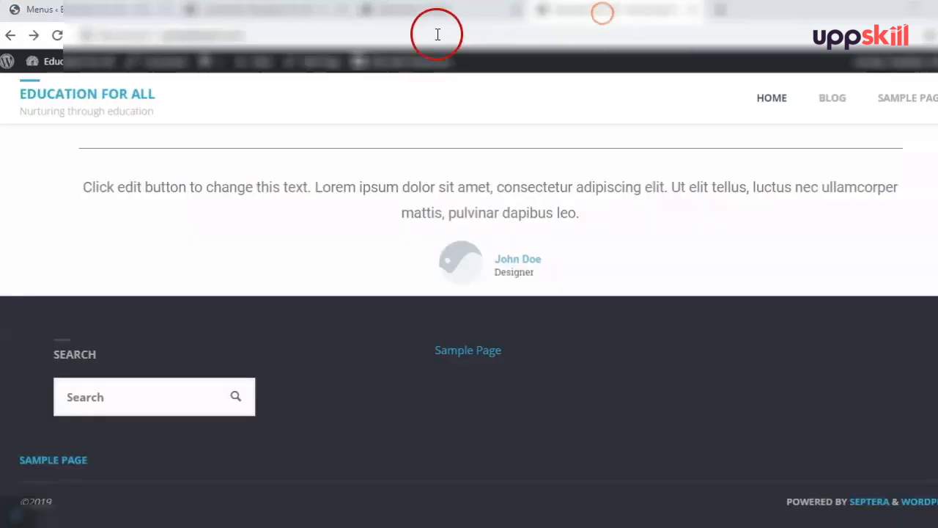
left_click(58, 38)
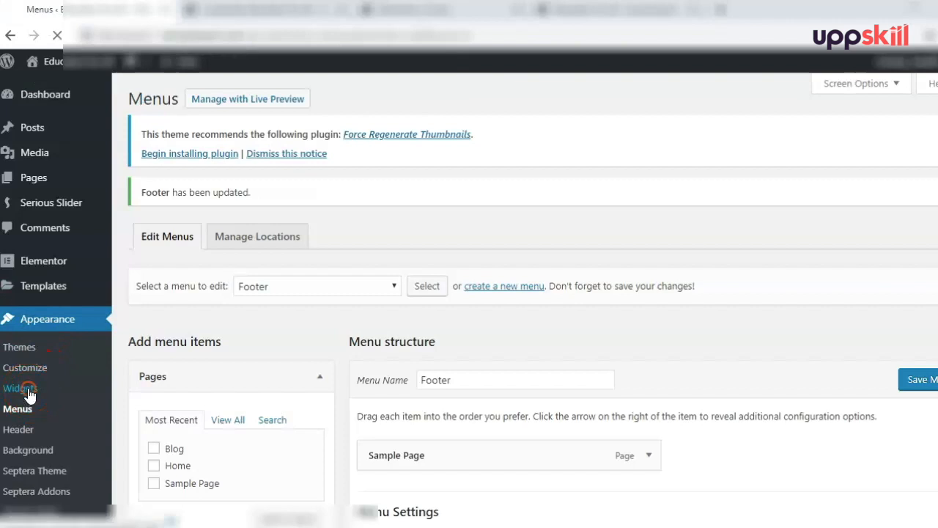
Step: Return to widget management and add a Recent Comments widget to the Footer area
left_click(27, 389)
scroll(528, 410, "down", 2)
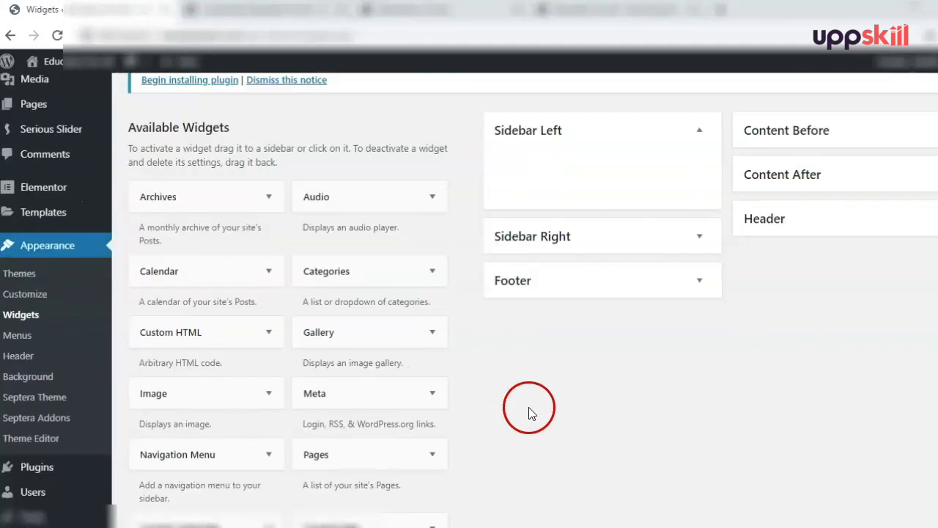
scroll(531, 414, "down", 4)
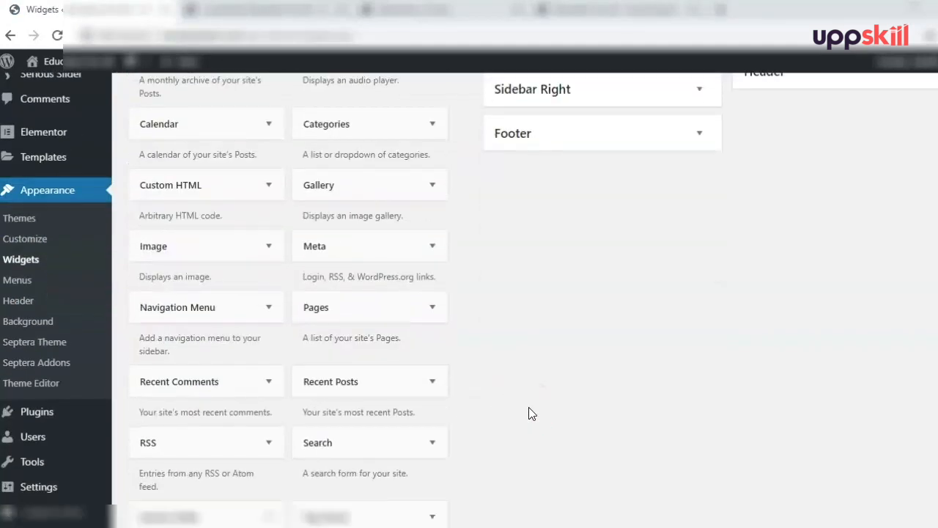
left_click(155, 385)
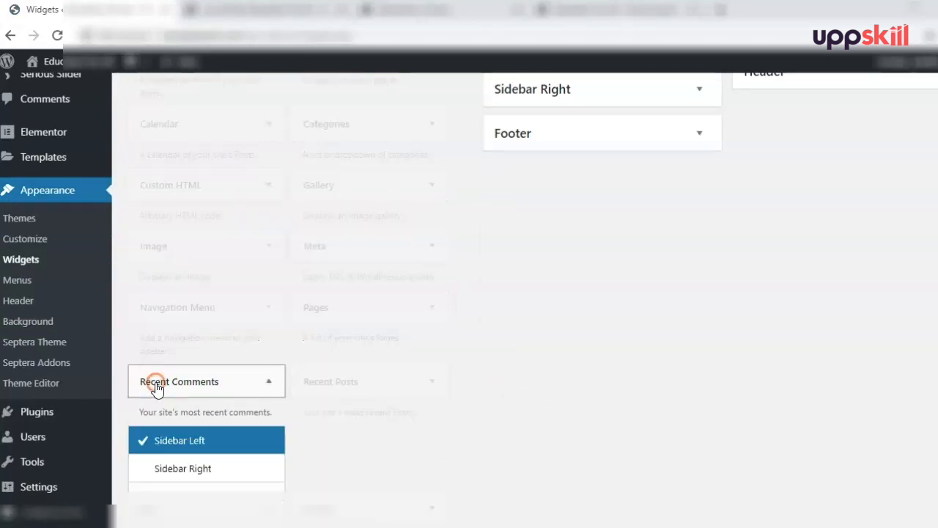
left_click(168, 348)
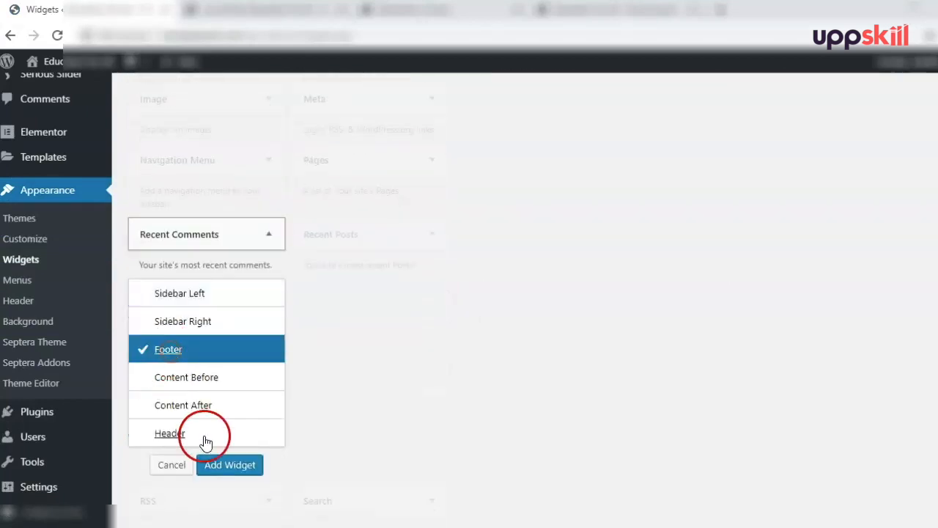
left_click(223, 465)
Step: Title the Recent Comments widget "Comments", save it, and reload the live Home page to check the footer
left_click(540, 184)
type("Comm")
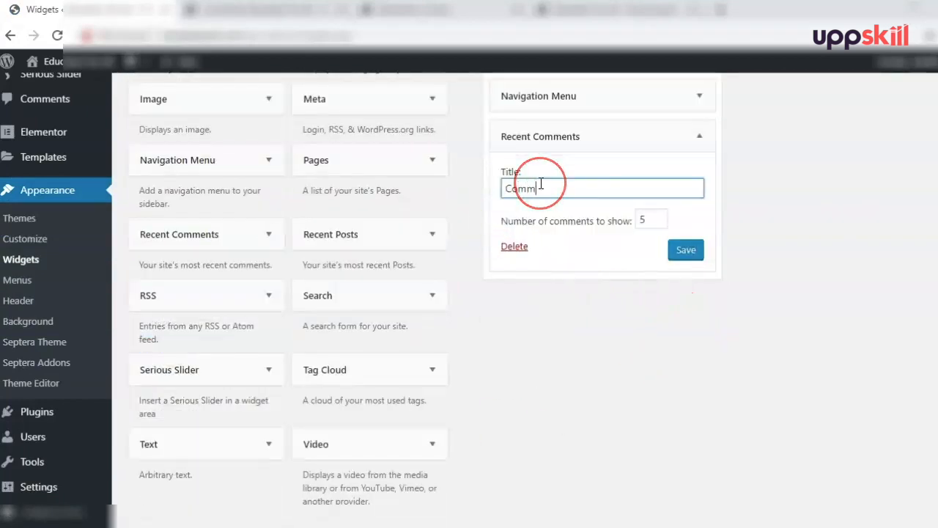
type("ents")
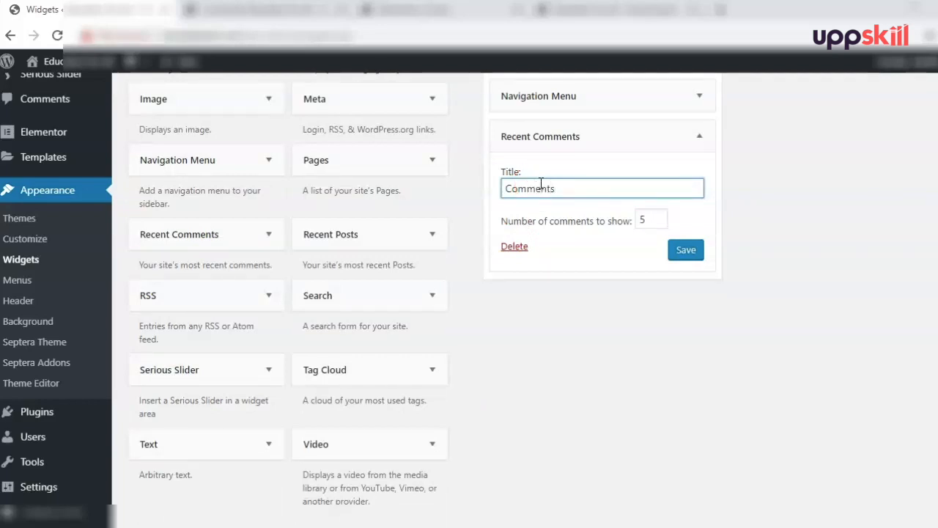
left_click(687, 251)
left_click(561, 10)
left_click(59, 35)
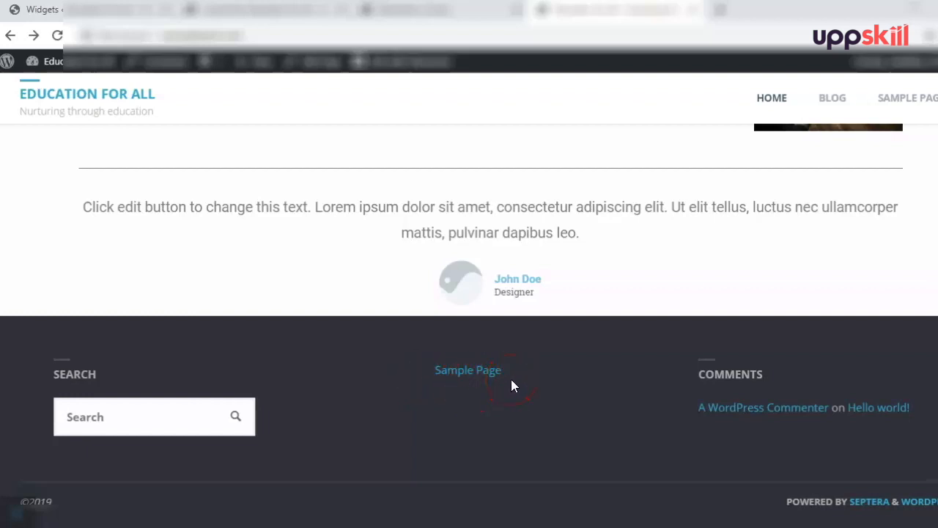
Step: Review the live Home page from the slider through the Services section to the footer widgets
left_click(450, 383)
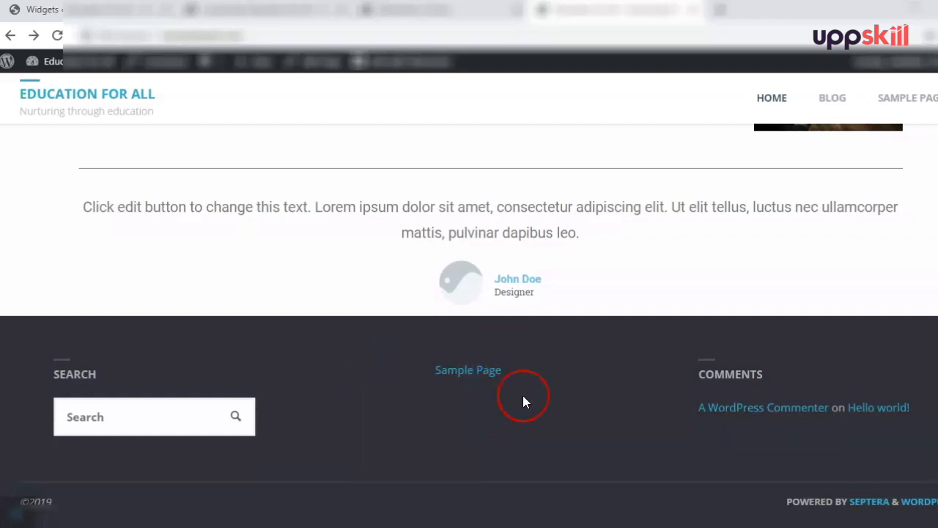
scroll(523, 399, "up", 15)
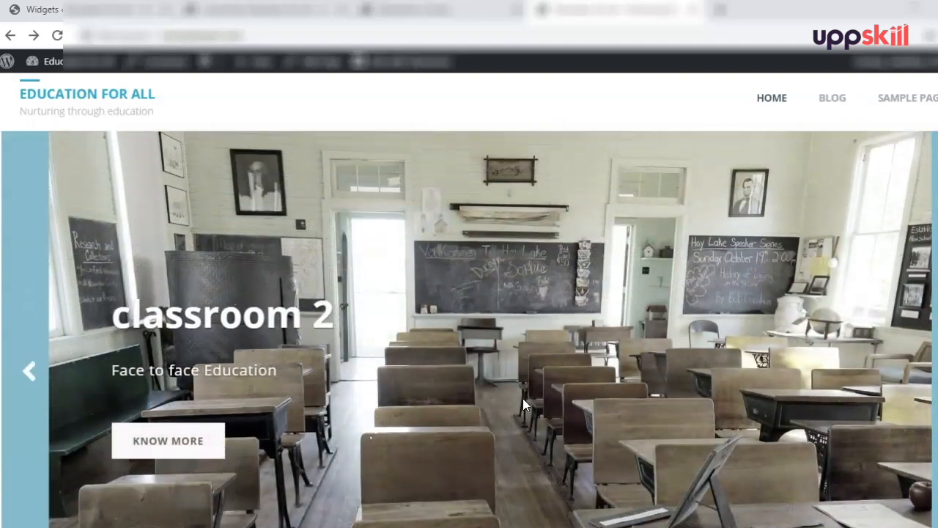
scroll(522, 404, "down", 3)
scroll(524, 404, "down", 8)
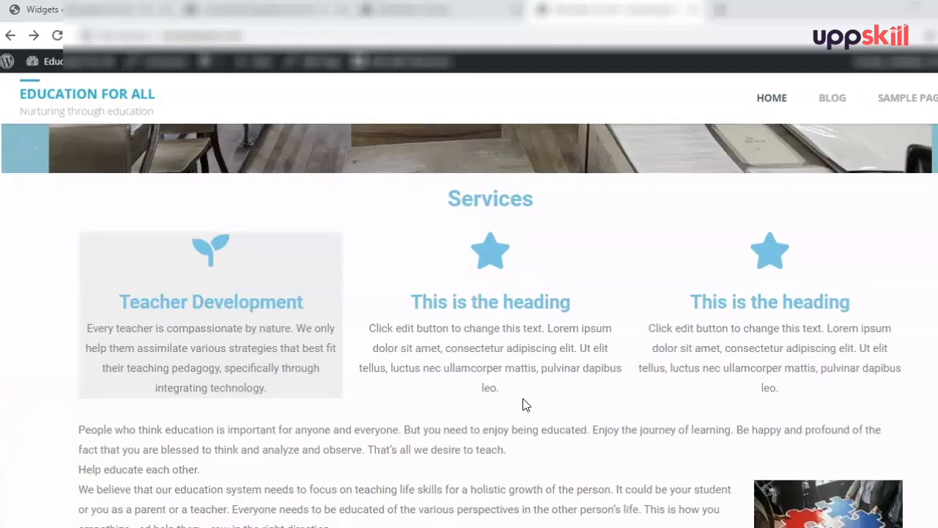
scroll(523, 399, "down", 2)
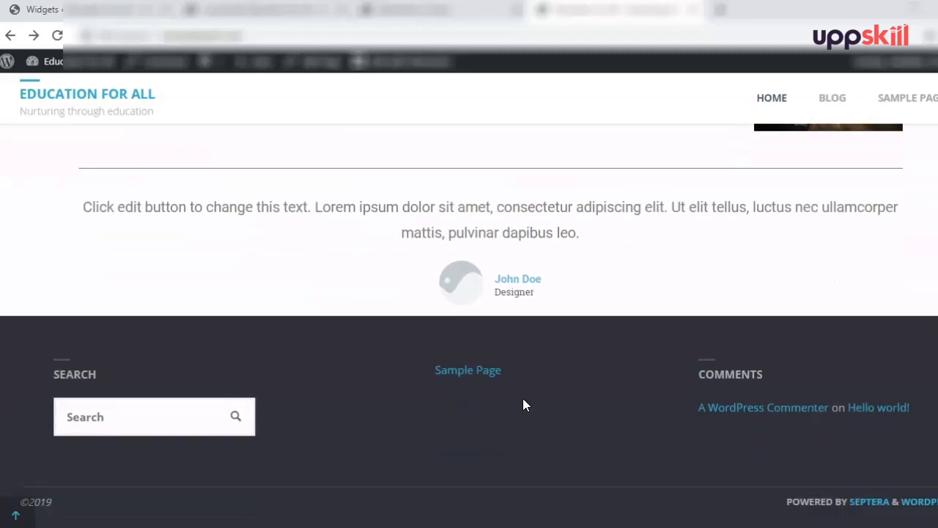
scroll(523, 399, "up", 10)
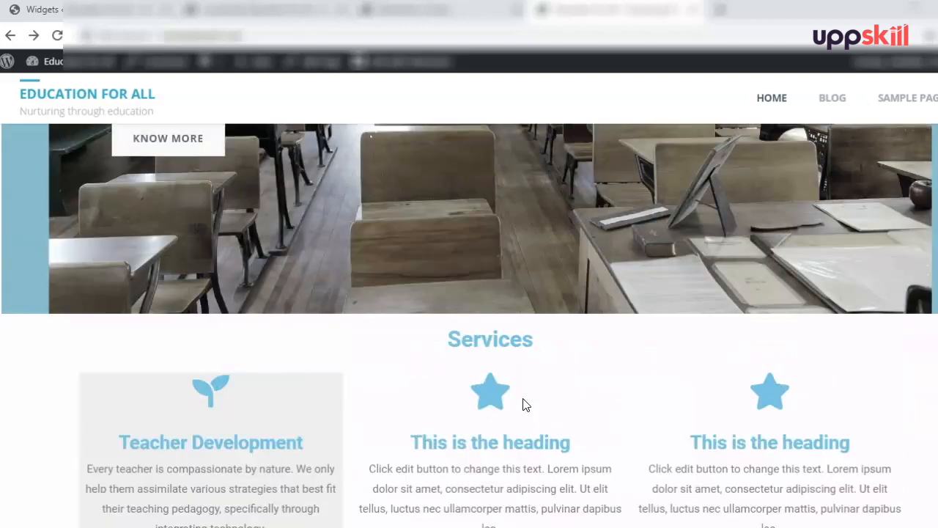
scroll(526, 404, "up", 4)
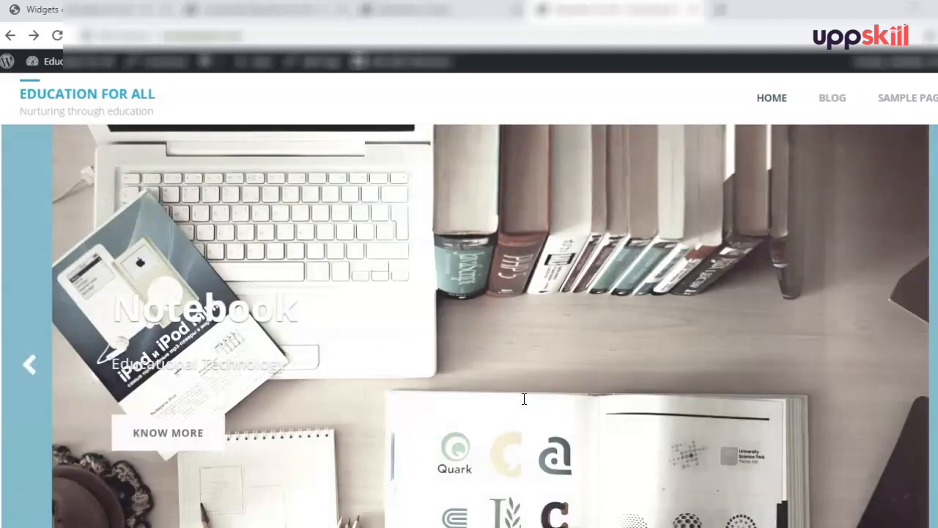
scroll(524, 399, "down", 4)
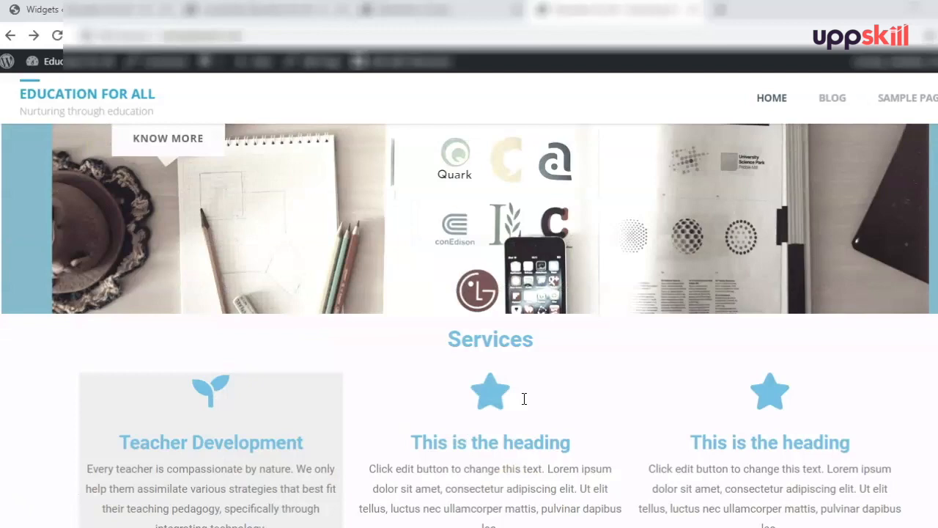